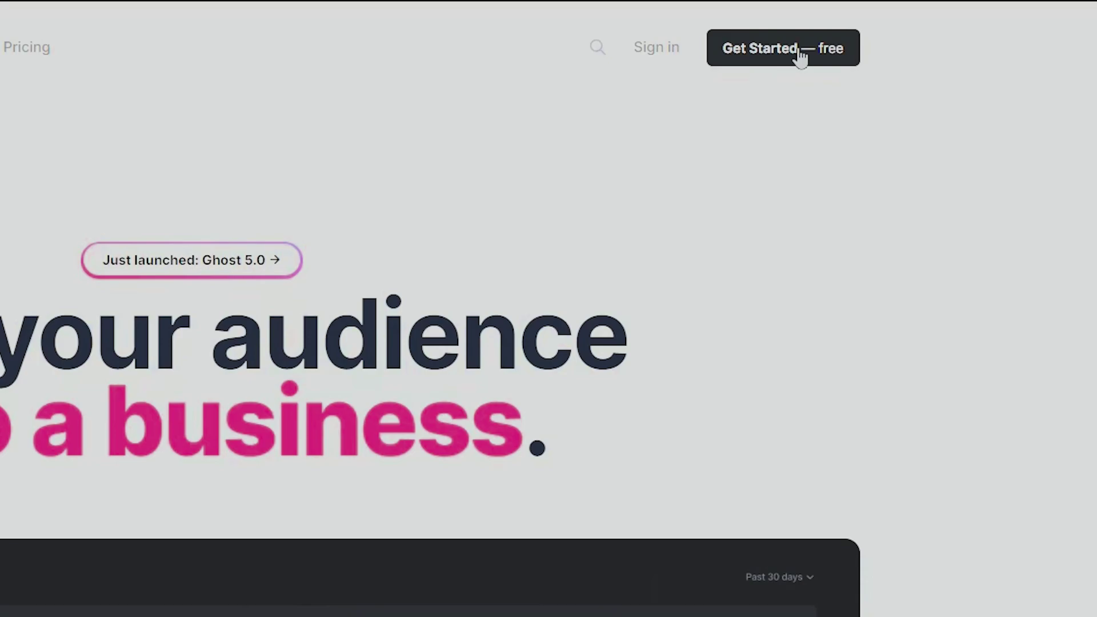
- Begin signing up for a free Ghost(Pro) site with 'Get Started — free'
left_click(801, 57)
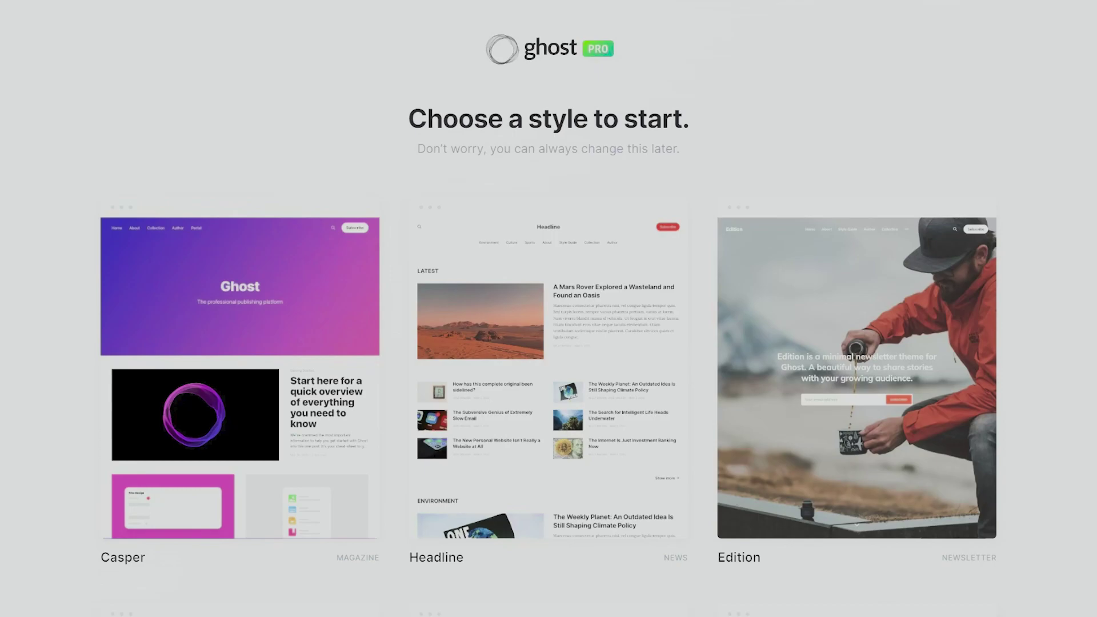
- Scroll through the starter theme gallery, past Casper, Headline and Edition, to the Solo card
scroll(549, 342, "down", 2)
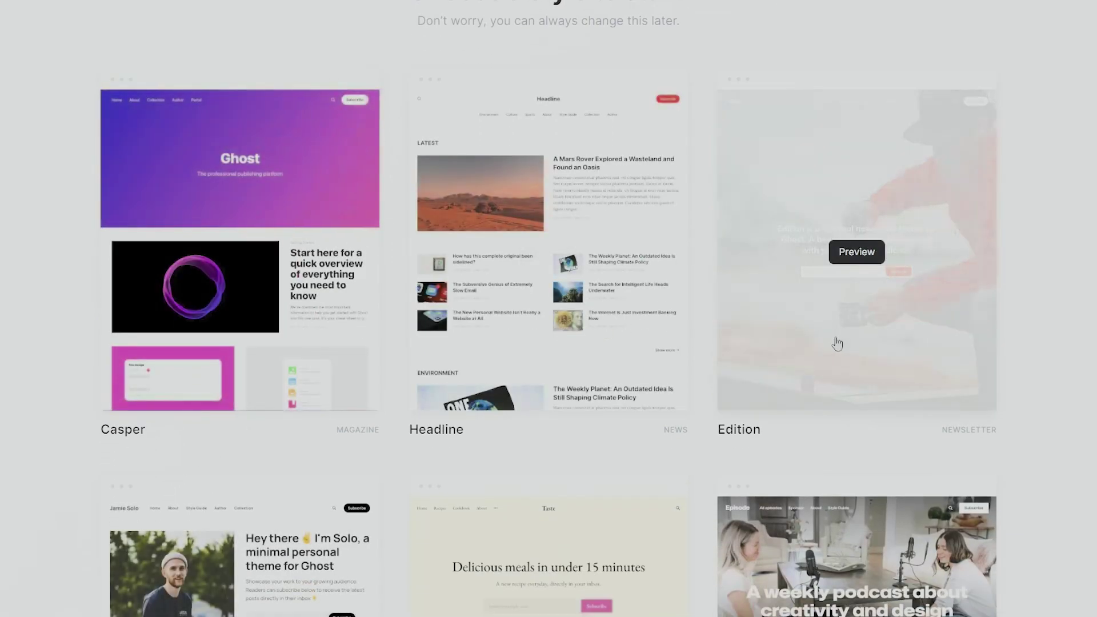
scroll(892, 434, "down", 2)
scroll(80, 326, "up", 3)
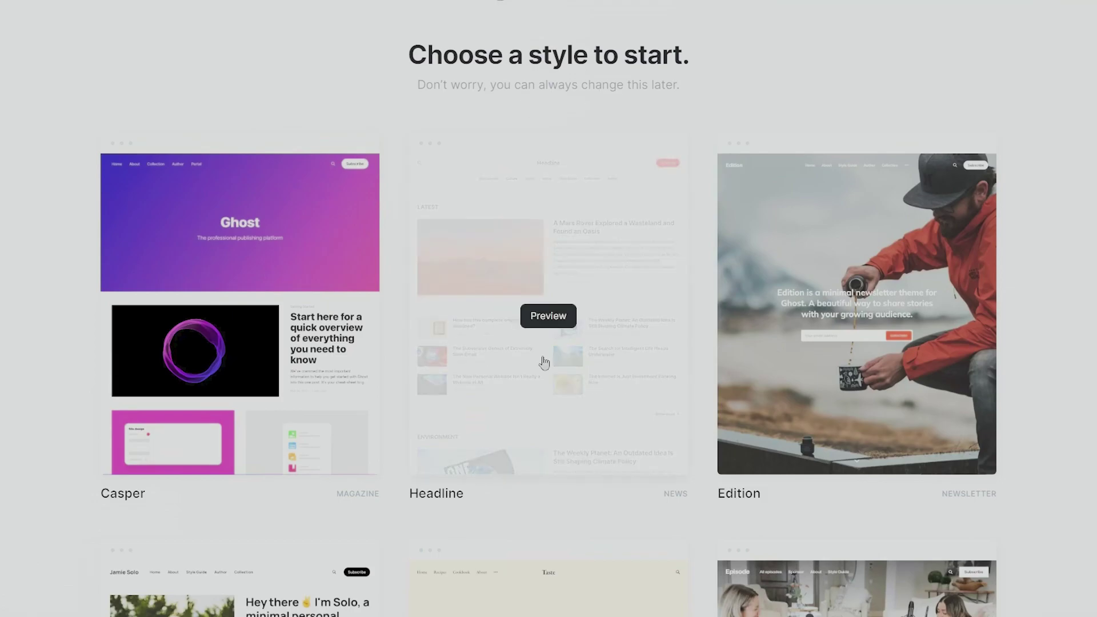
scroll(544, 363, "down", 2)
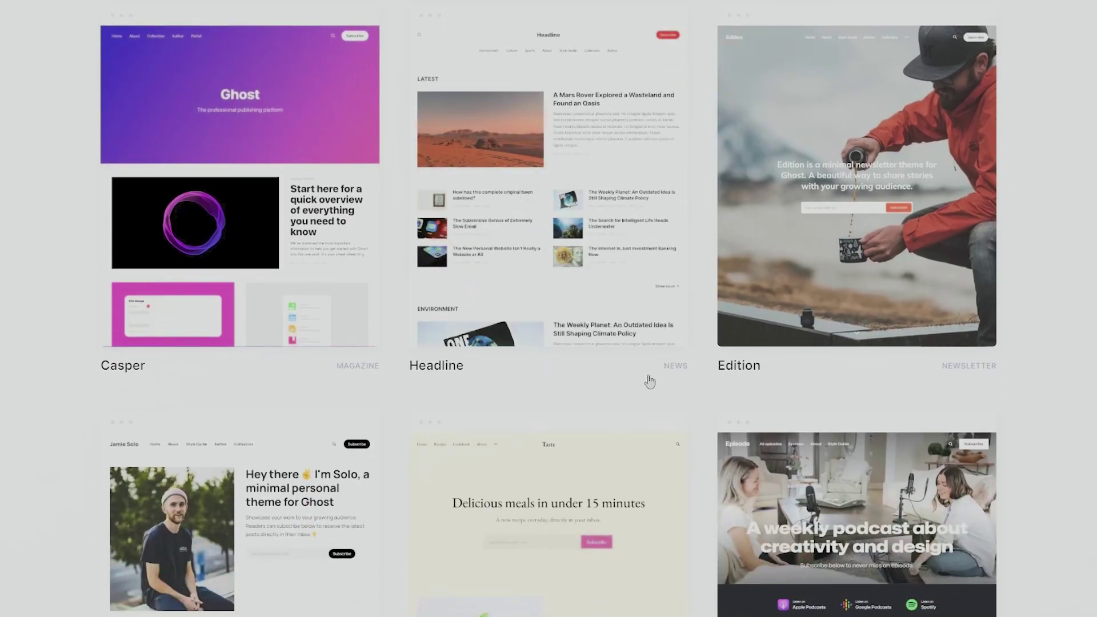
scroll(981, 376, "down", 8)
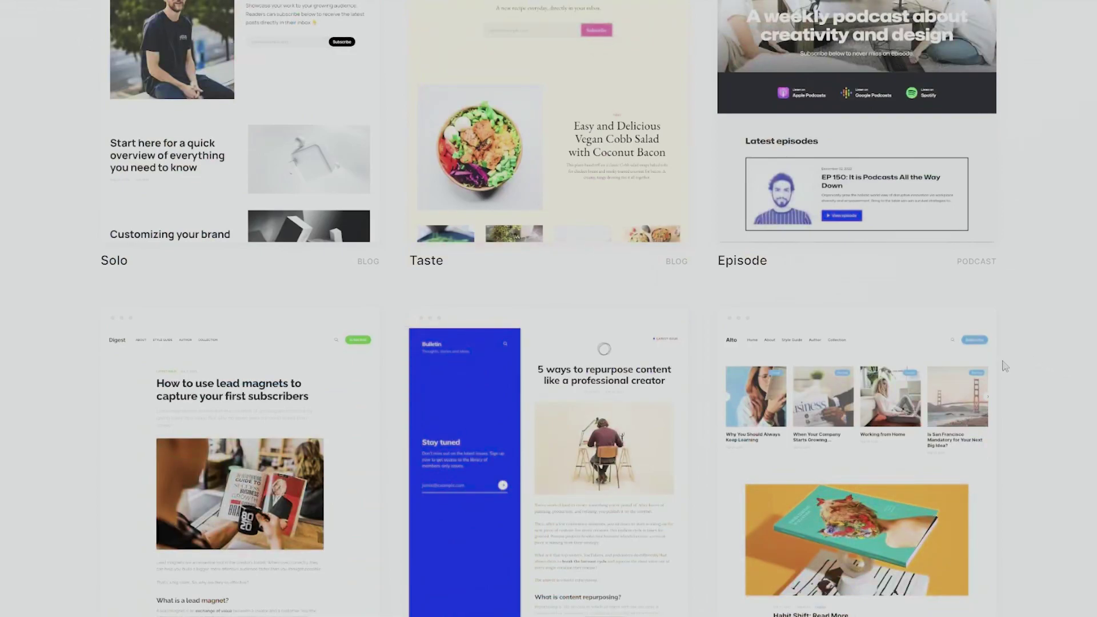
scroll(1056, 347, "down", 2)
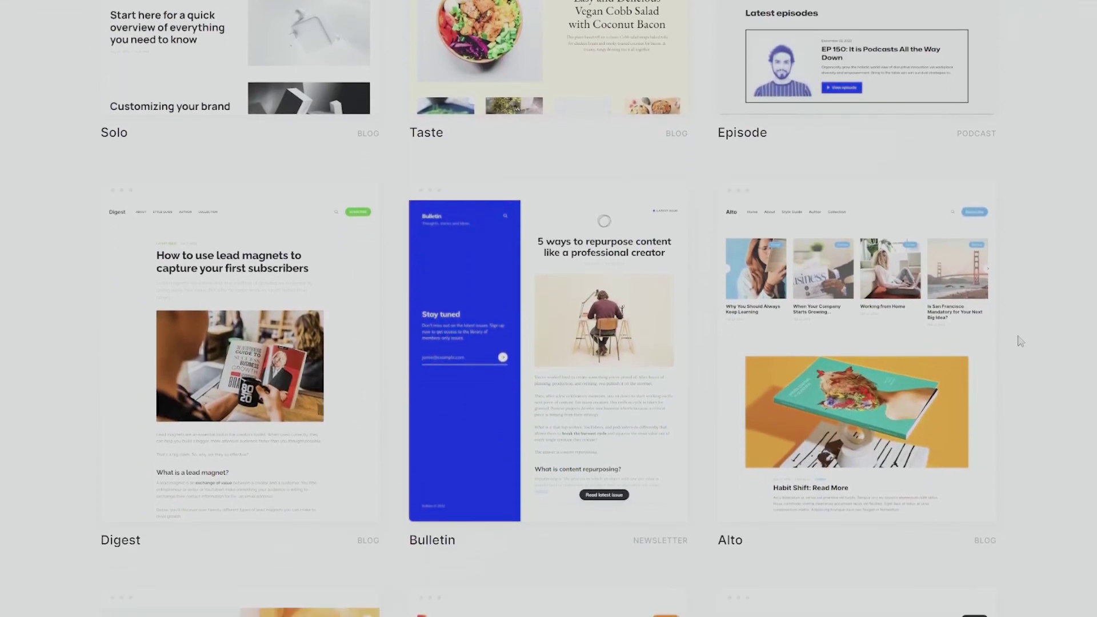
scroll(456, 228, "up", 2)
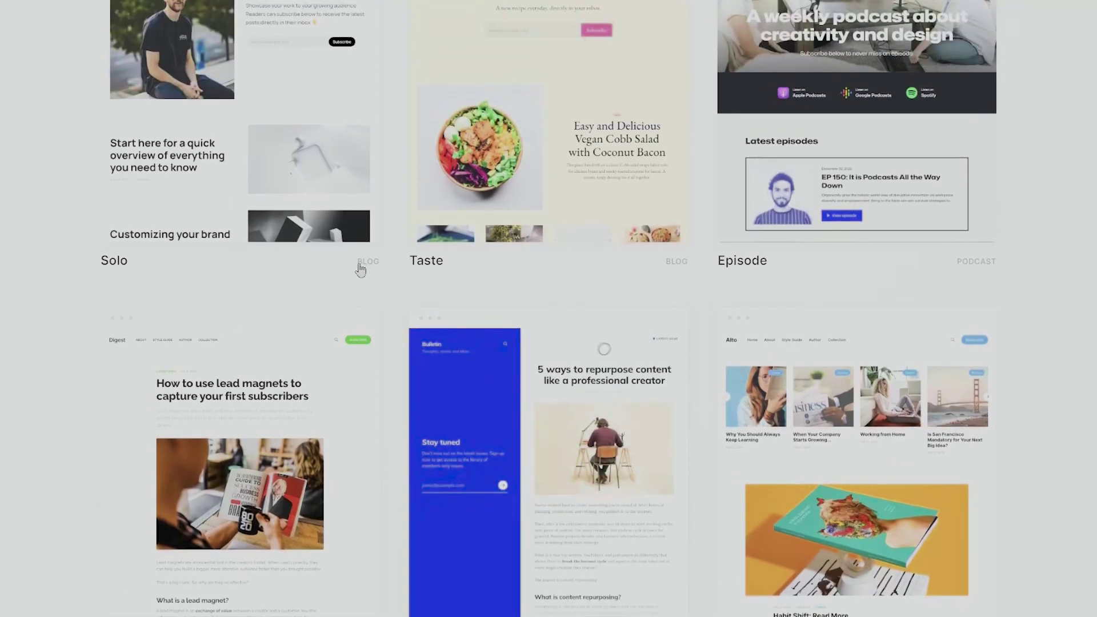
scroll(855, 309, "down", 6)
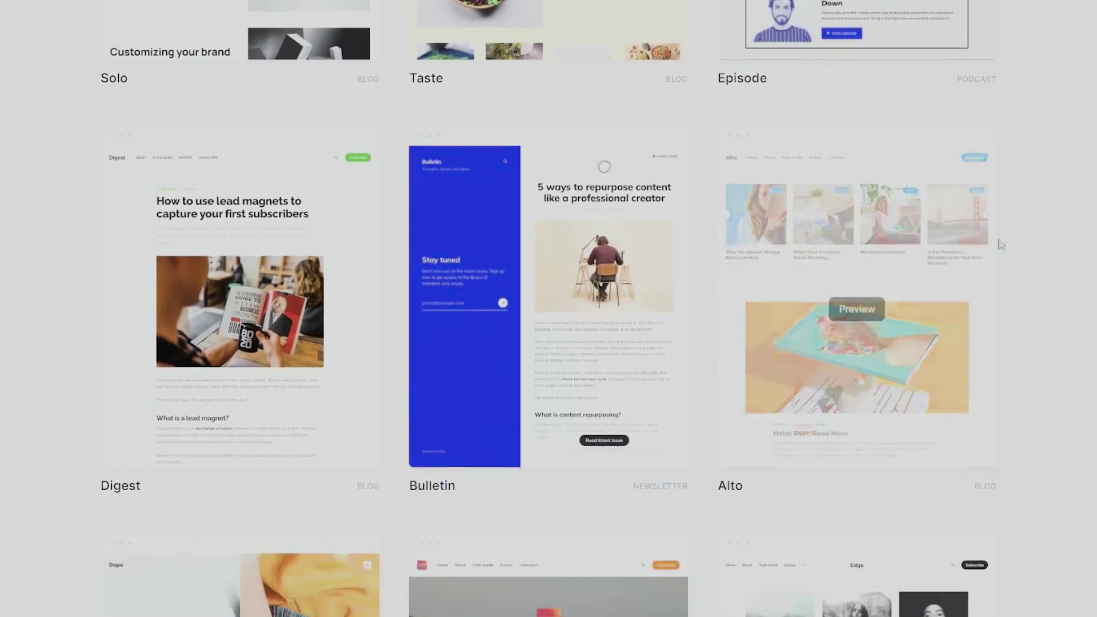
scroll(653, 297, "down", 8)
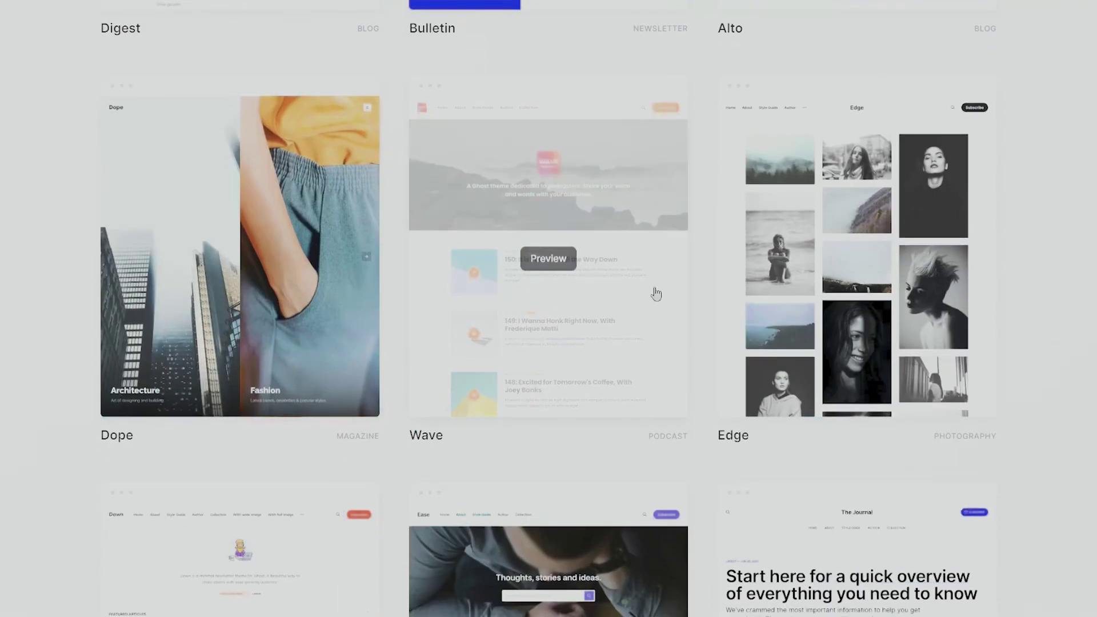
scroll(346, 206, "down", 2)
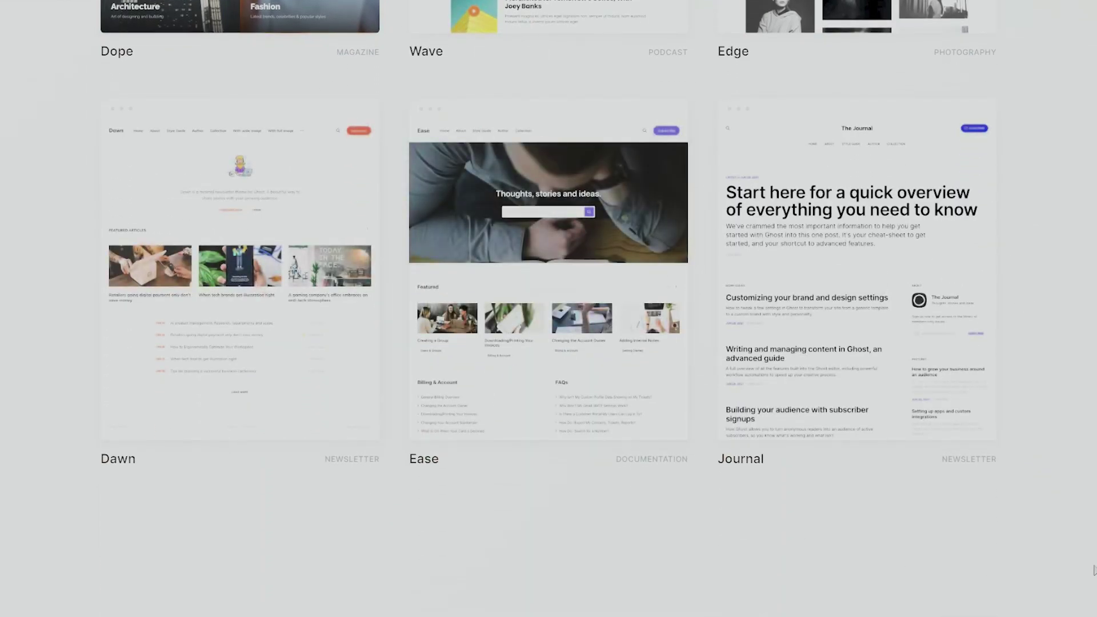
scroll(975, 595, "up", 20)
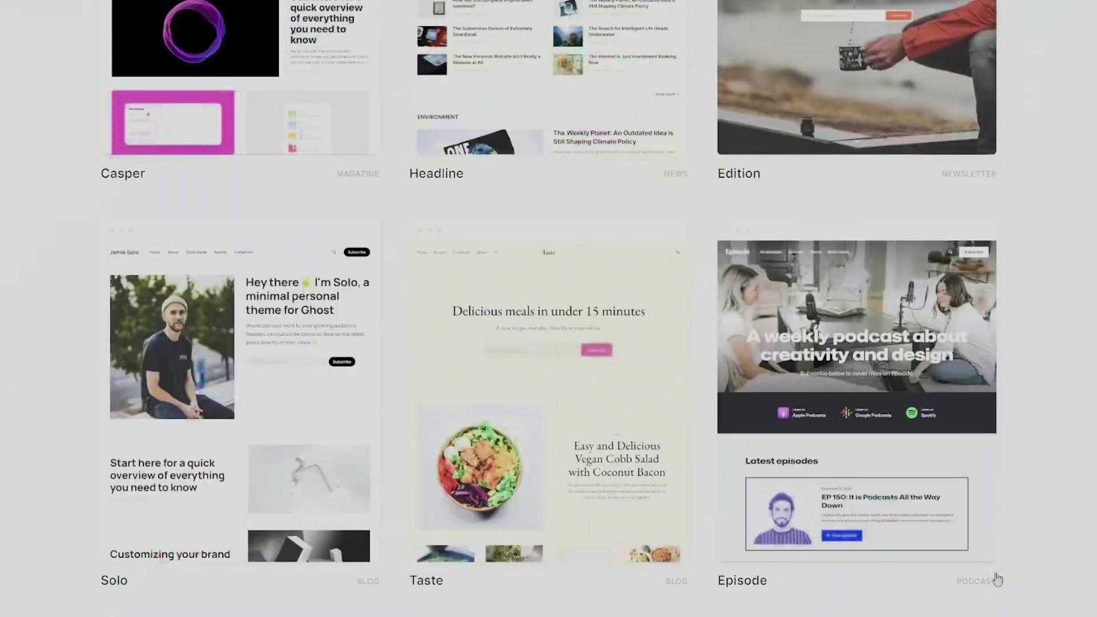
scroll(1041, 514, "down", 2)
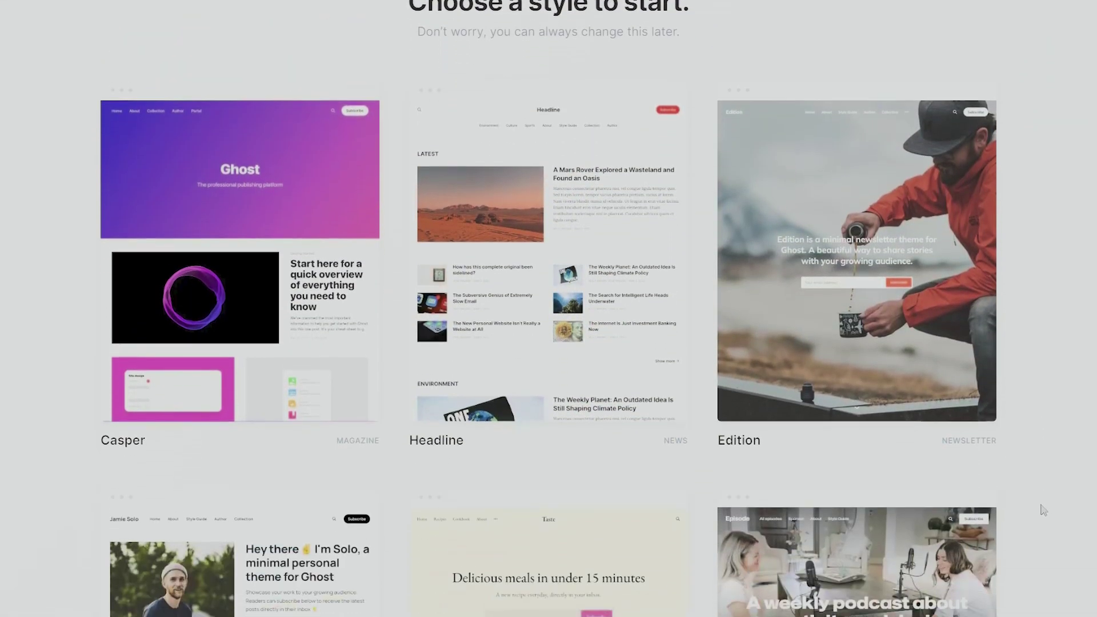
scroll(1034, 531, "down", 4)
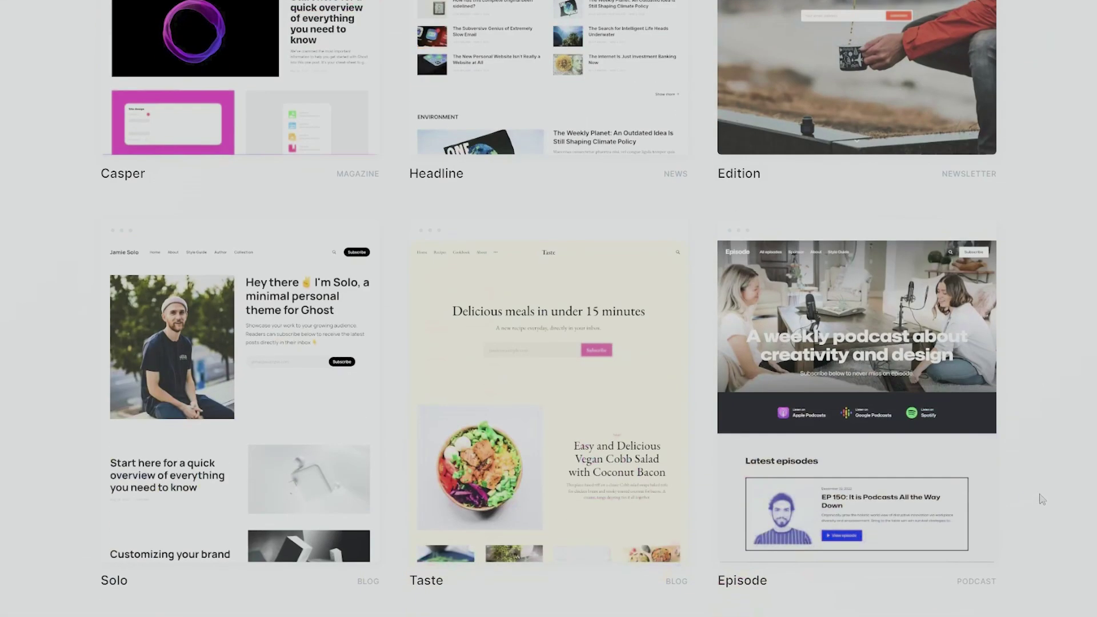
scroll(1043, 499, "down", 4)
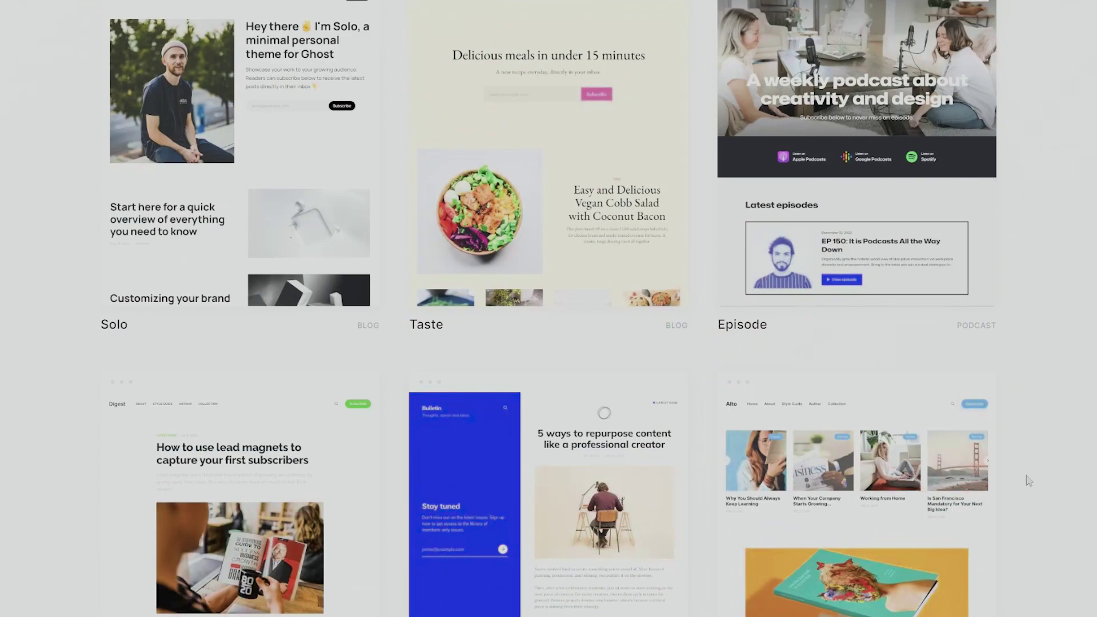
scroll(1028, 480, "down", 4)
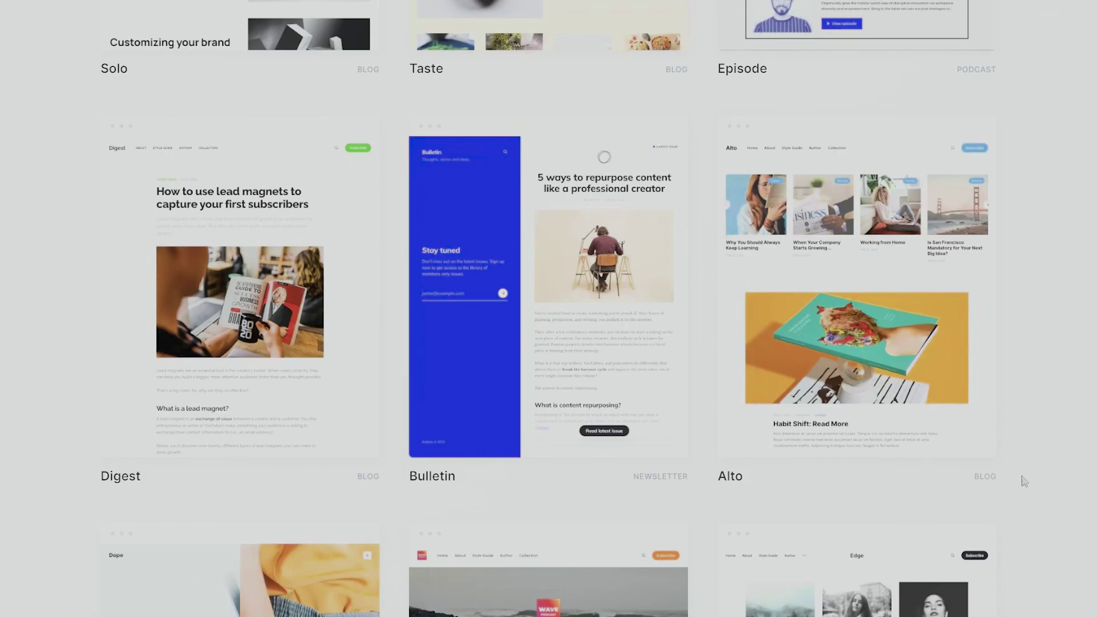
scroll(1016, 484, "up", 6)
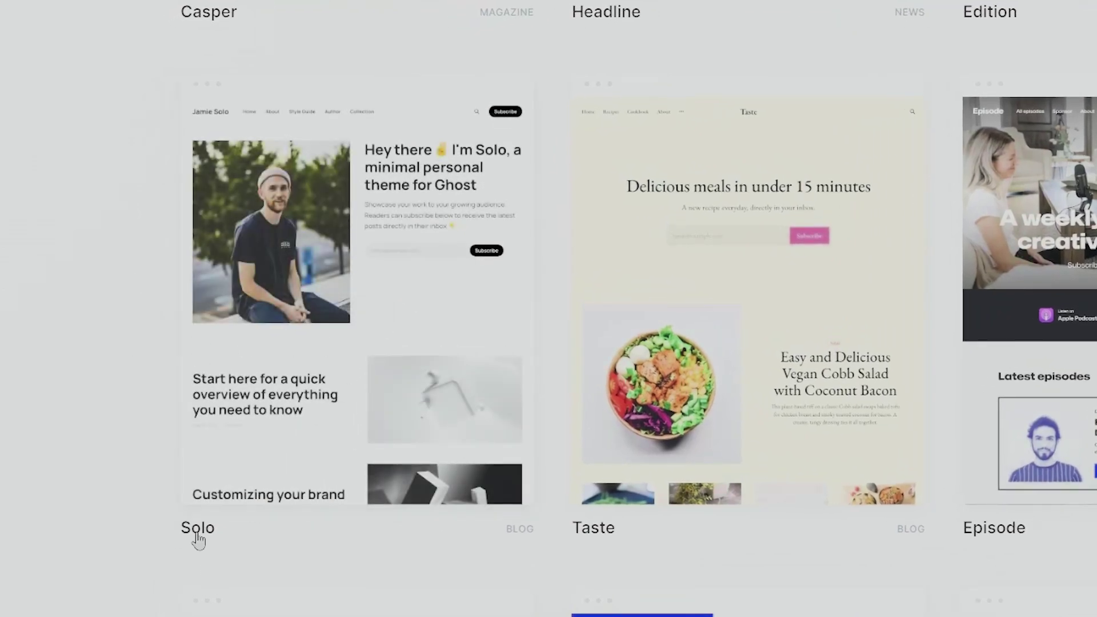
mouse_move(357, 343)
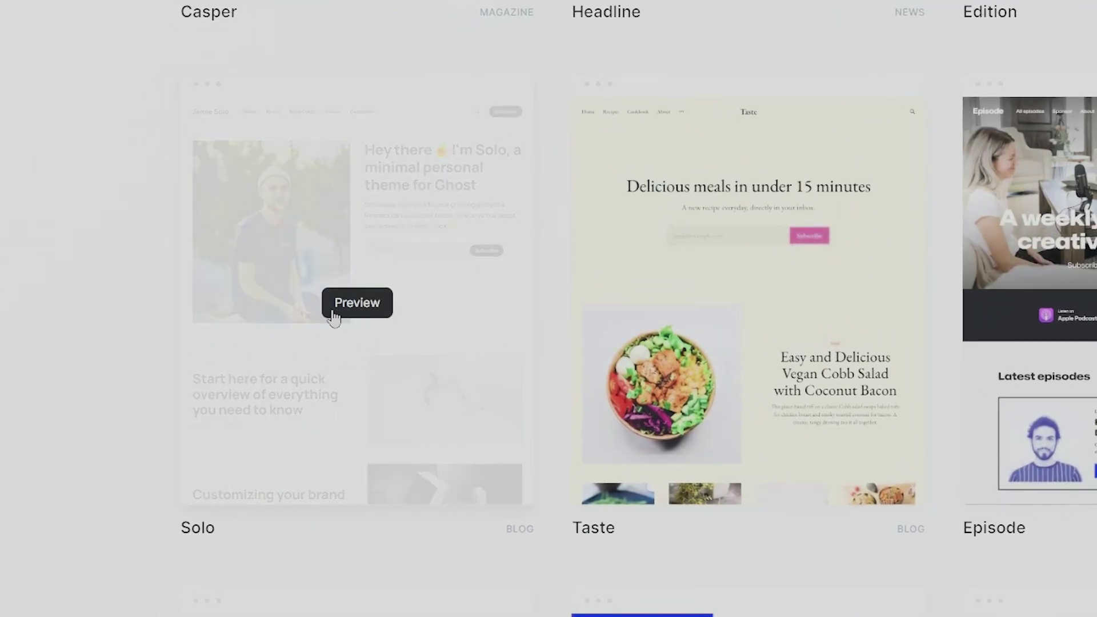
- Open the full Solo theme preview and scroll through its demo posts
left_click(348, 316)
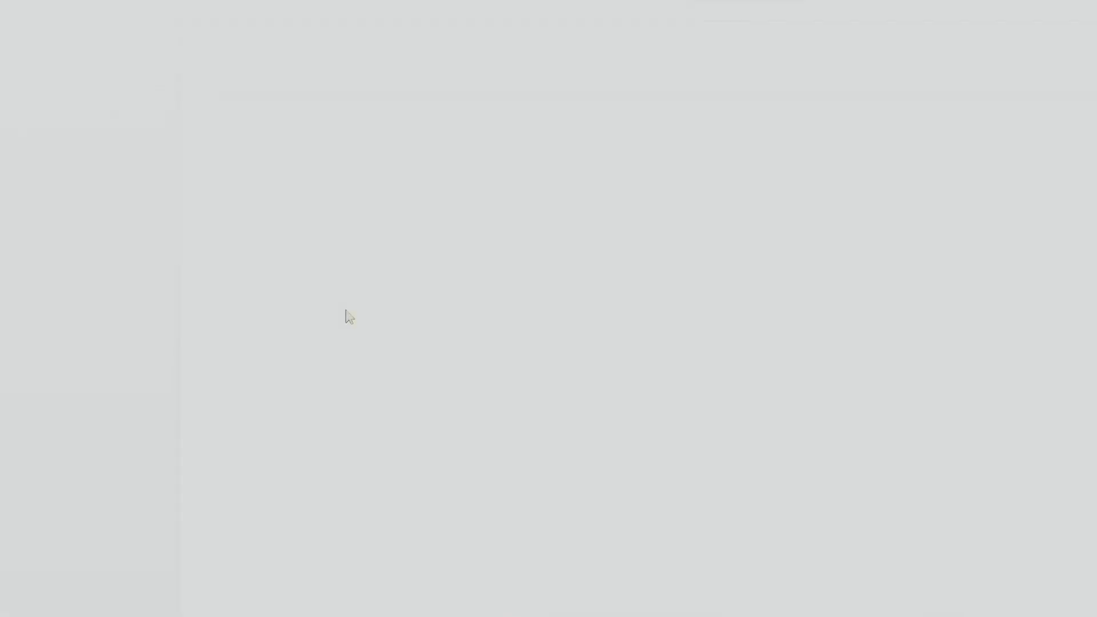
scroll(602, 334, "down", 15)
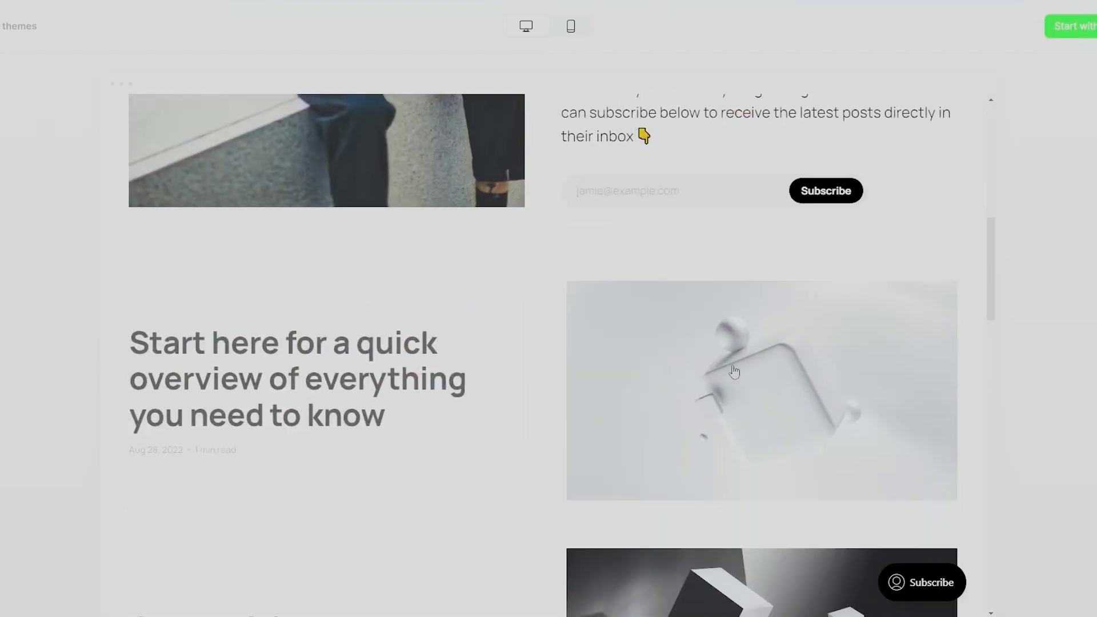
scroll(571, 326, "down", 3)
scroll(568, 323, "up", 15)
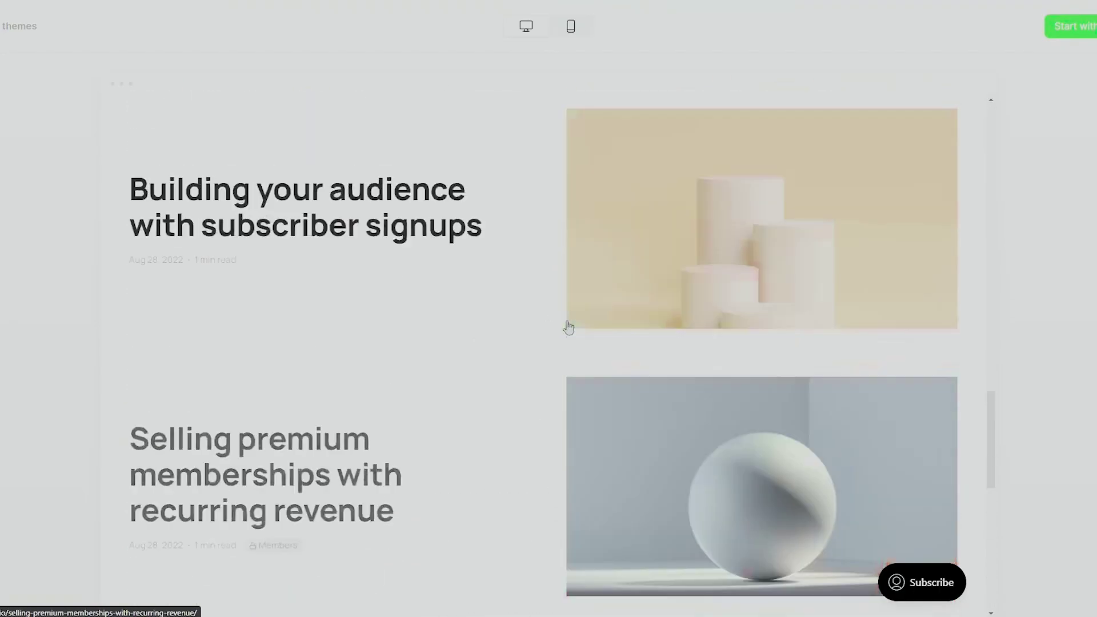
scroll(472, 280, "down", 3)
scroll(472, 280, "down", 2)
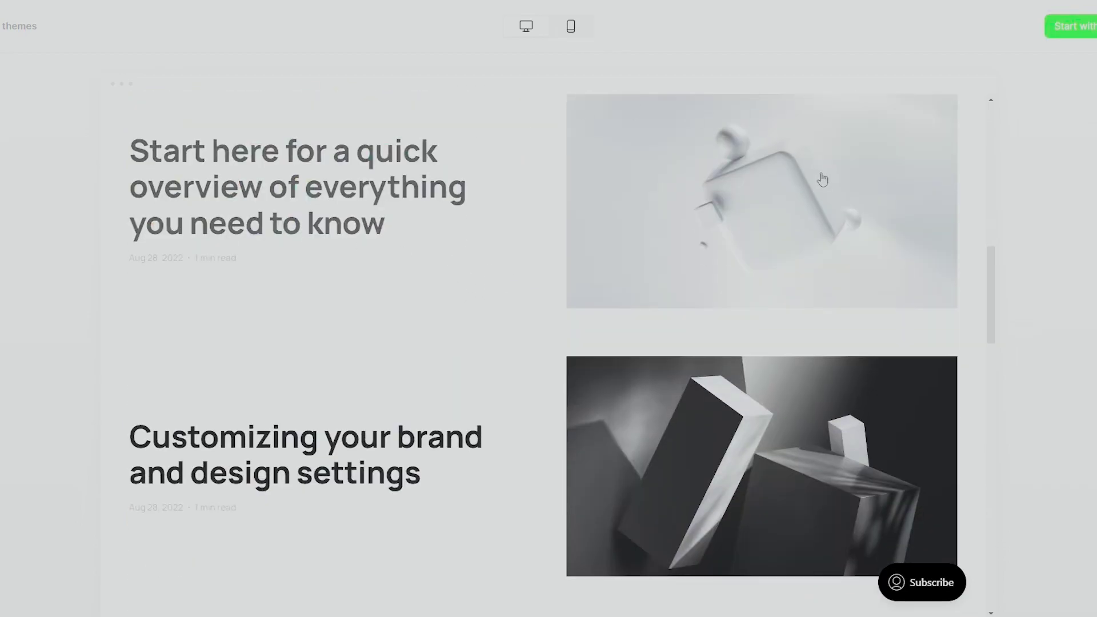
scroll(423, 190, "down", 3)
scroll(514, 331, "down", 5)
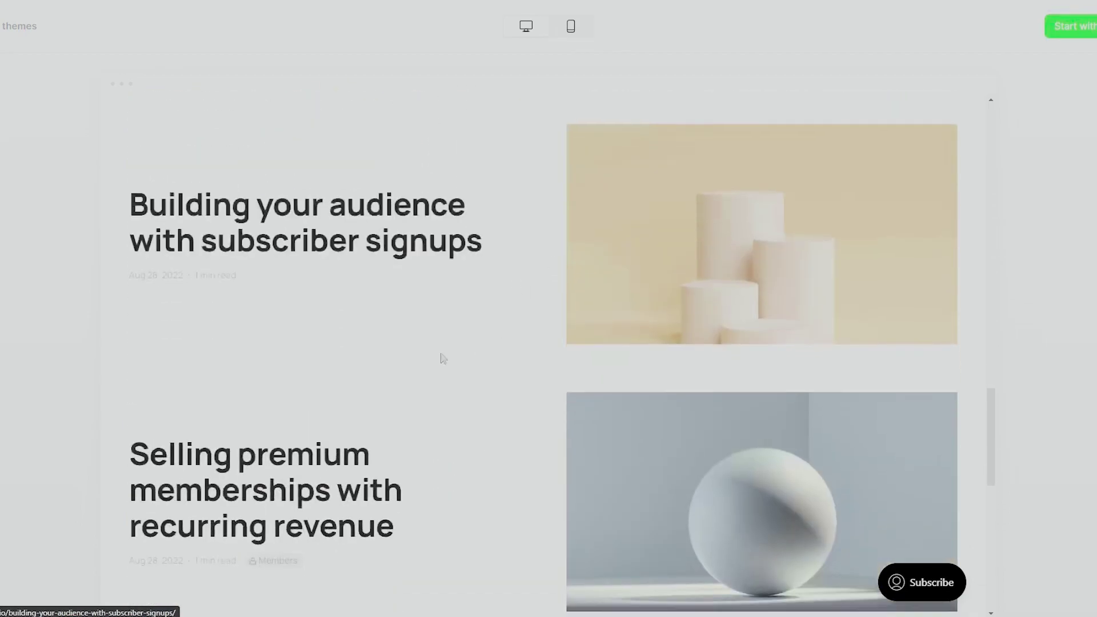
scroll(600, 480, "down", 5)
scroll(552, 472, "down", 4)
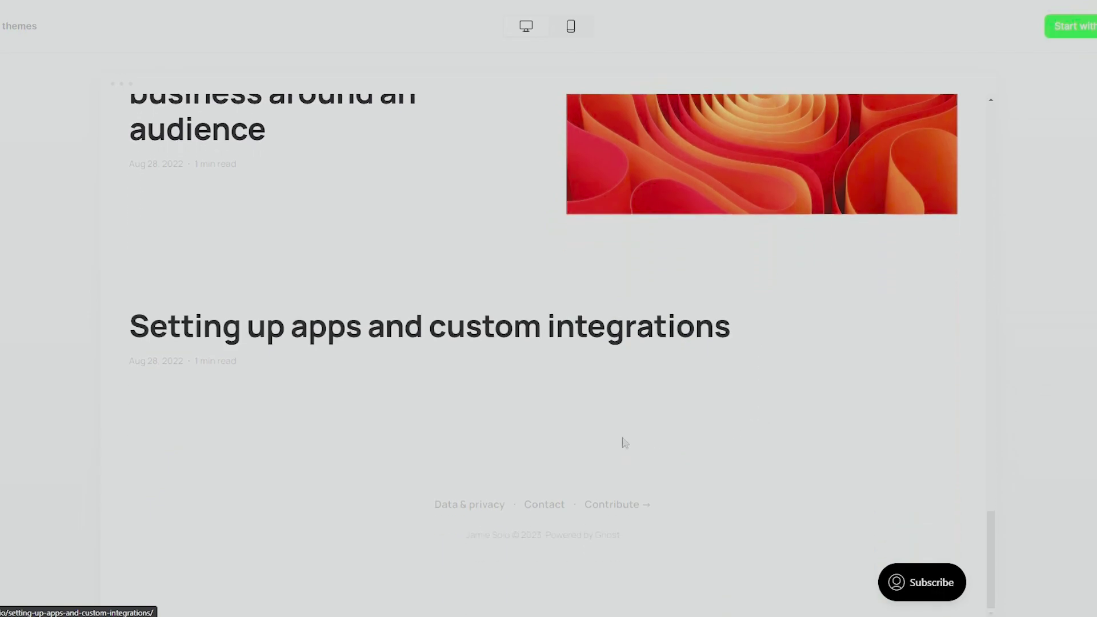
scroll(622, 443, "up", 10)
scroll(506, 427, "up", 6)
- Switch the Solo preview to the mobile phone layout
scroll(500, 429, "down", 3)
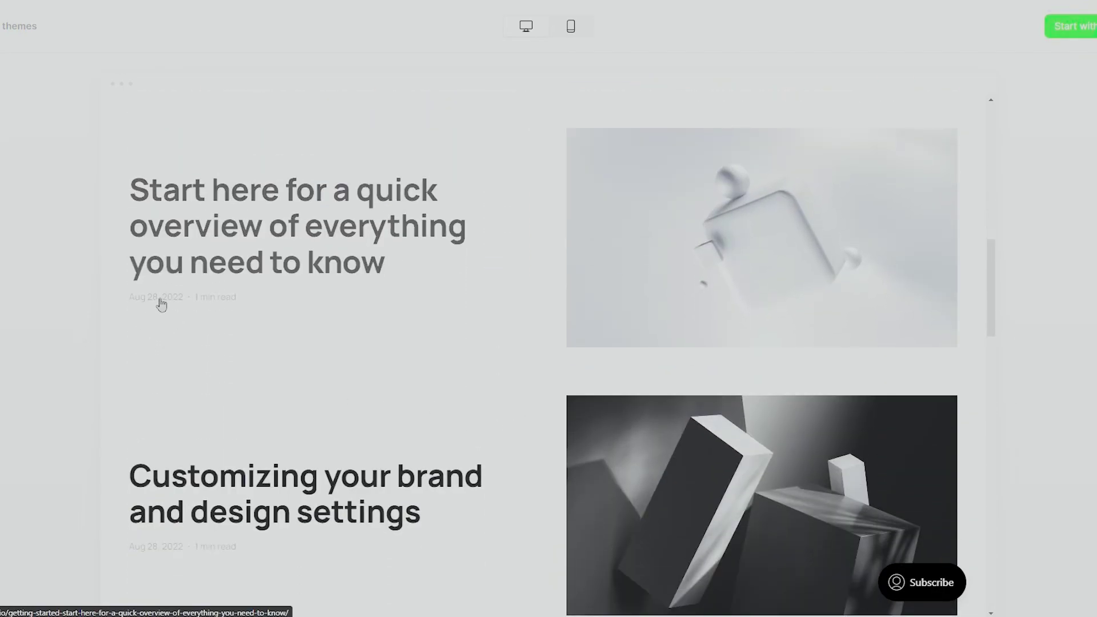
scroll(163, 306, "down", 3)
scroll(260, 321, "up", 10)
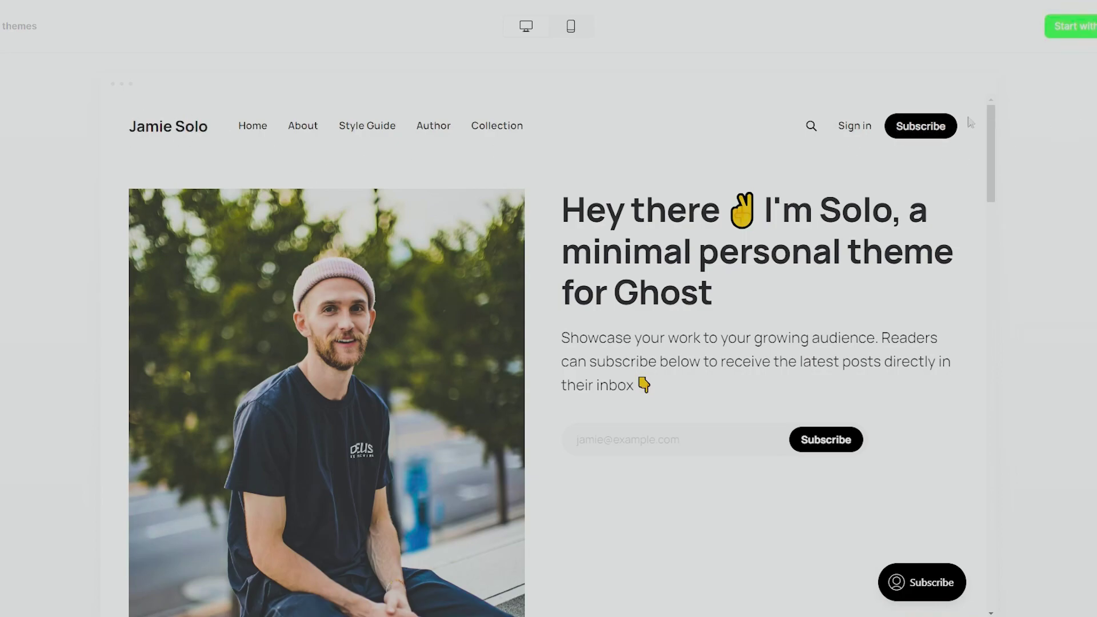
left_click(571, 27)
- Scroll the mobile preview and start with the Solo theme to reach site setup
scroll(590, 230, "down", 20)
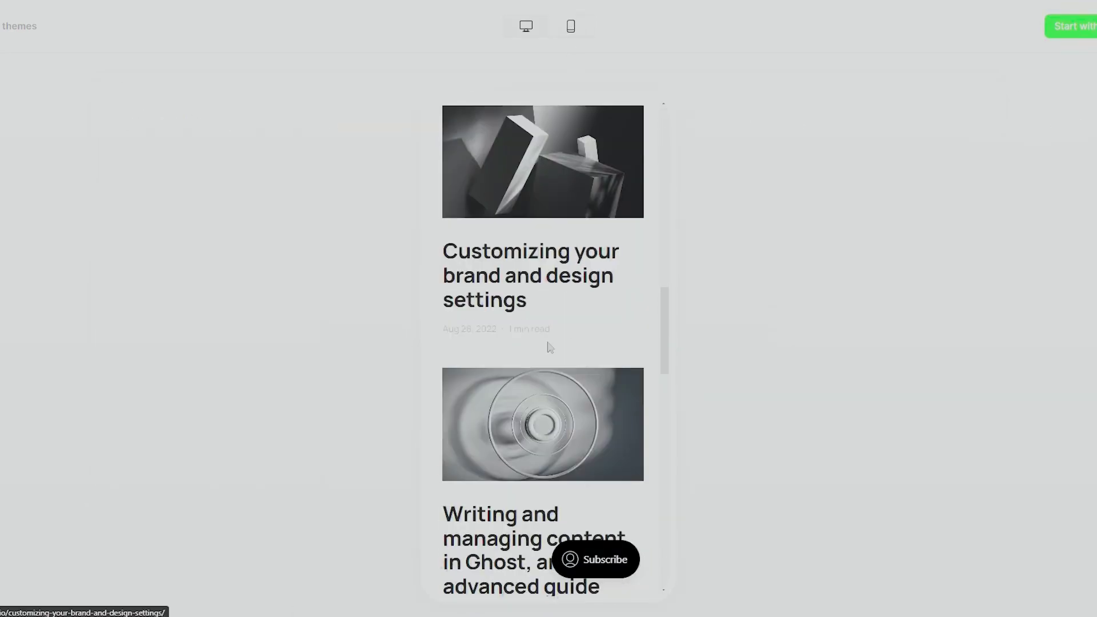
left_click_drag(673, 536, 664, 565)
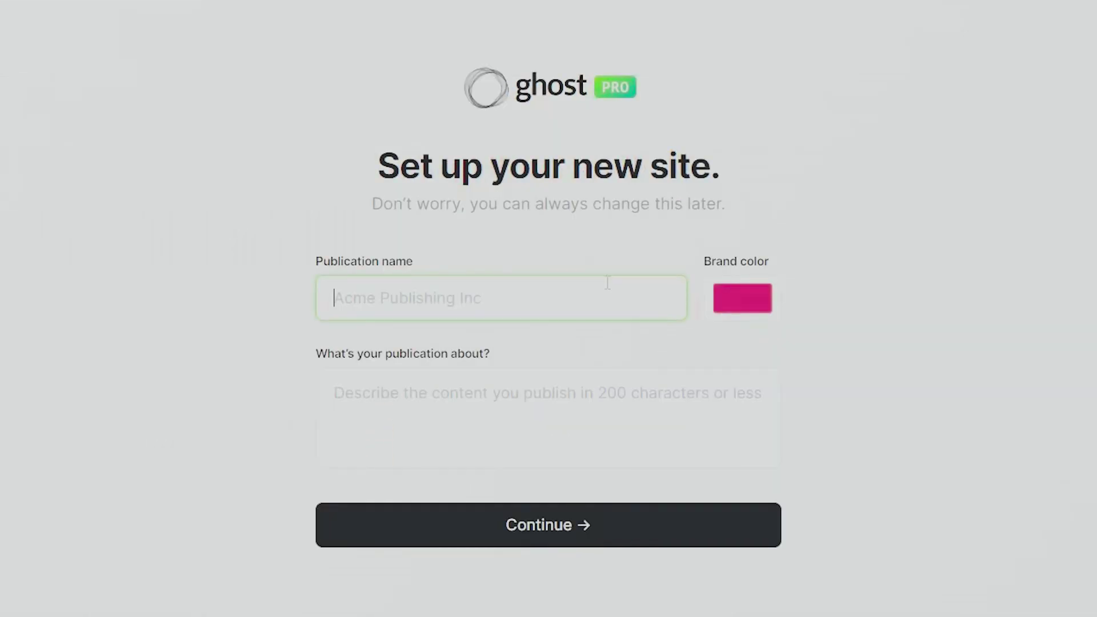
- Enter 'Travel Tales and Trails' as the publication name
left_click(280, 279)
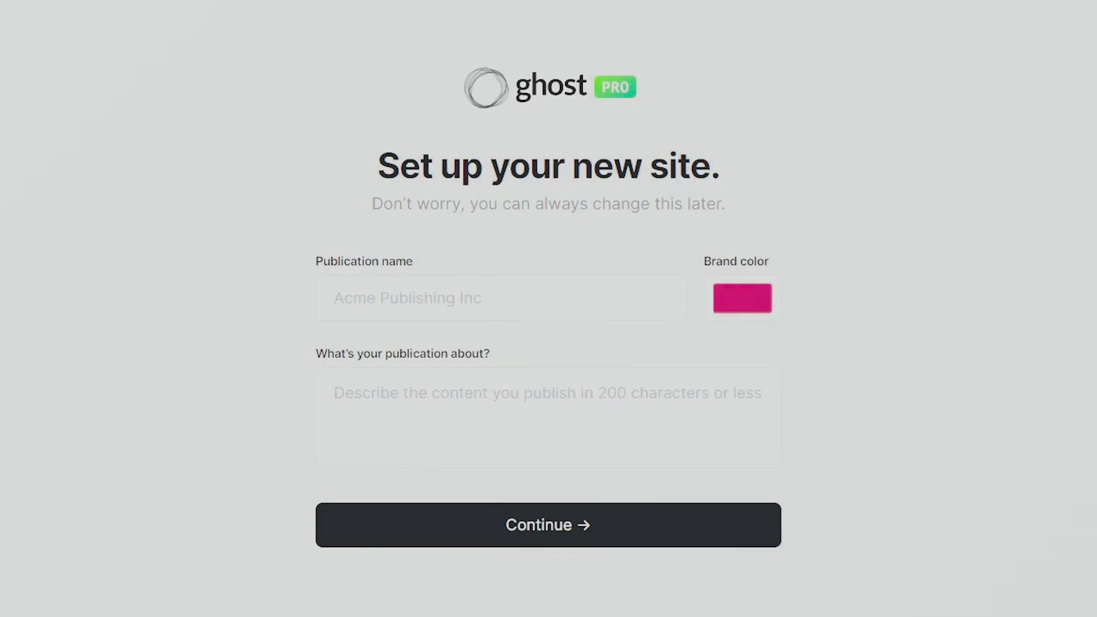
left_click(514, 294)
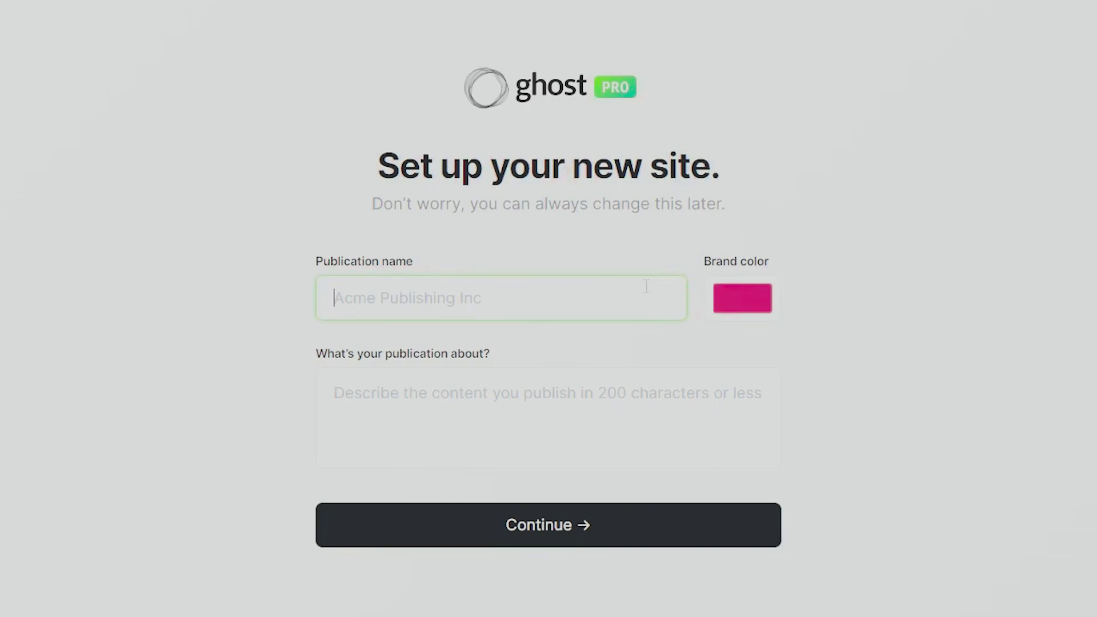
type("Trave")
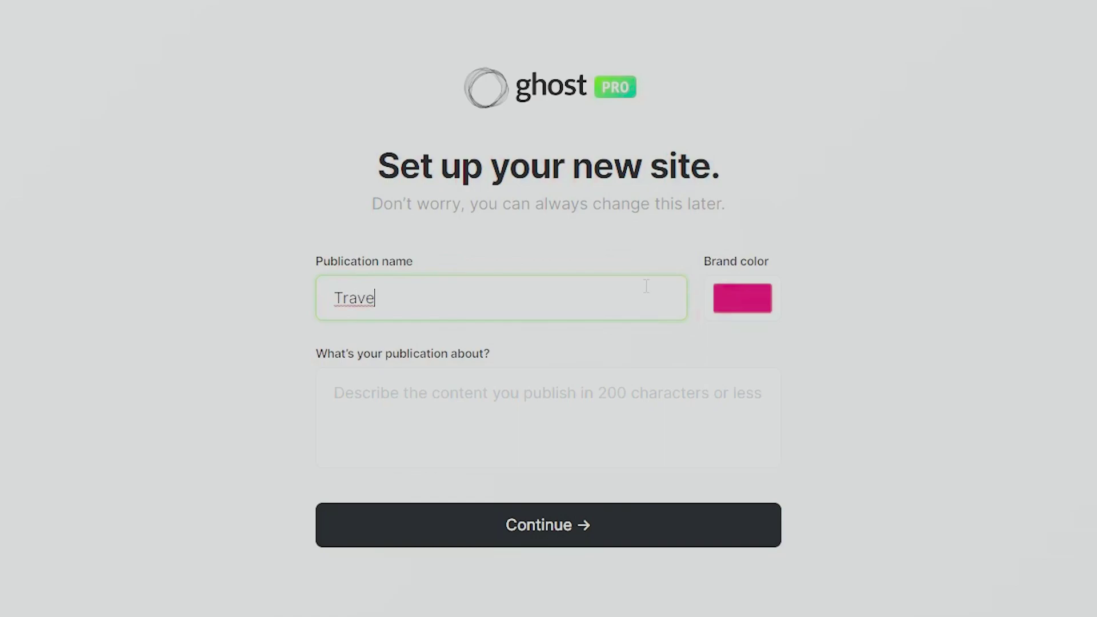
type("l Tr")
type("les and Trails")
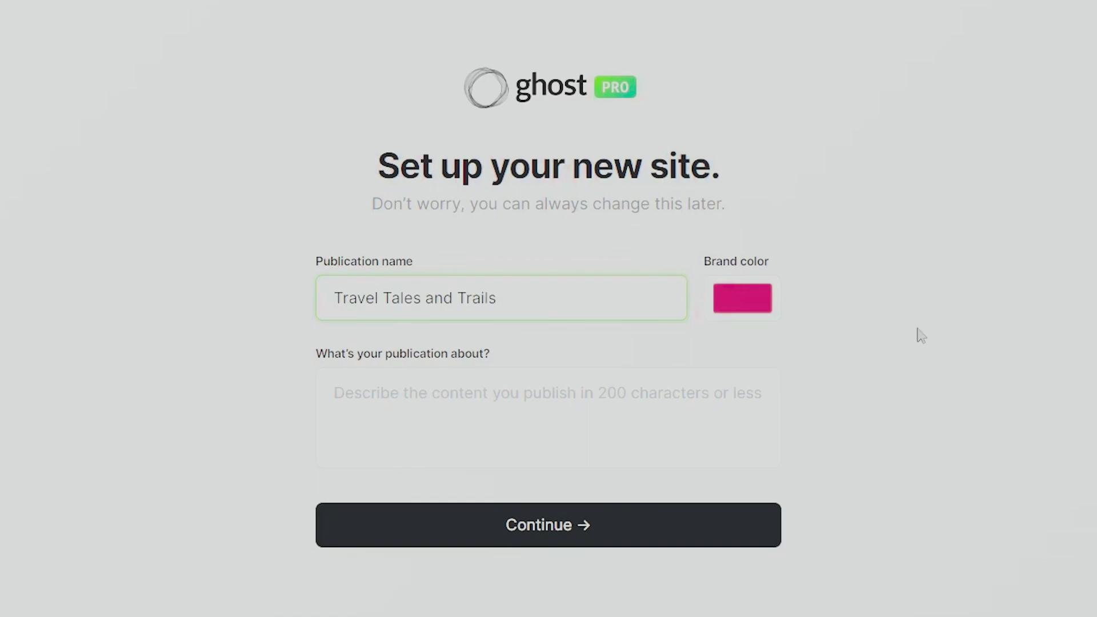
left_click(766, 303)
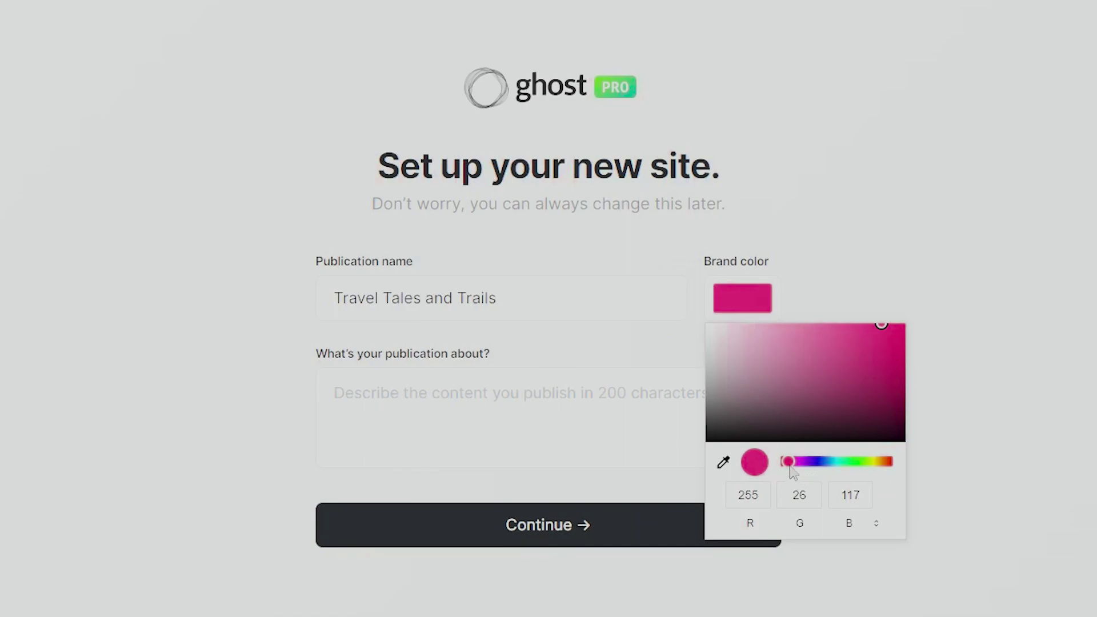
- Change the brand colour from default pink to a purple shade
left_click_drag(788, 461, 812, 462)
left_click_drag(875, 329, 875, 337)
left_click(944, 249)
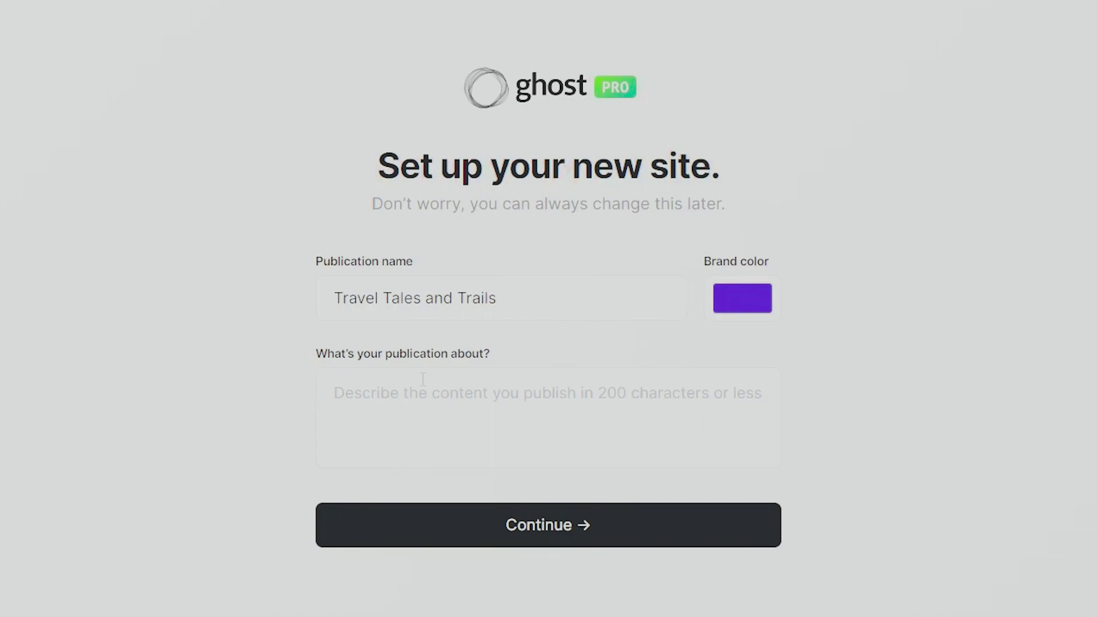
- Describe the publication as sharing travel guides, experiences, recommendations and hidden gems, then continue
left_click(419, 405)
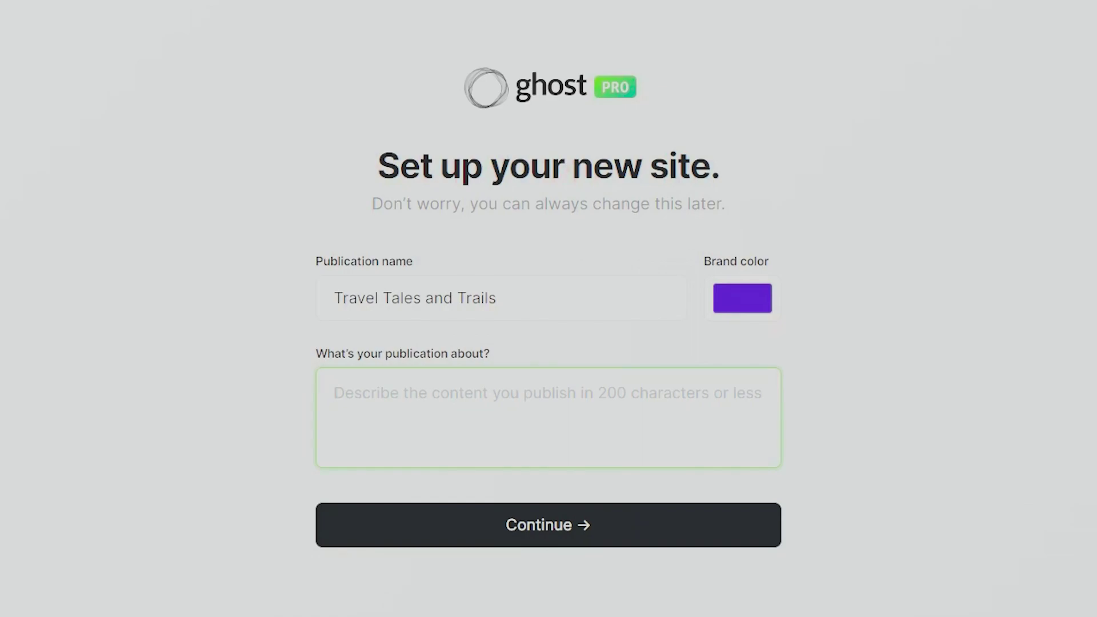
type("Sh")
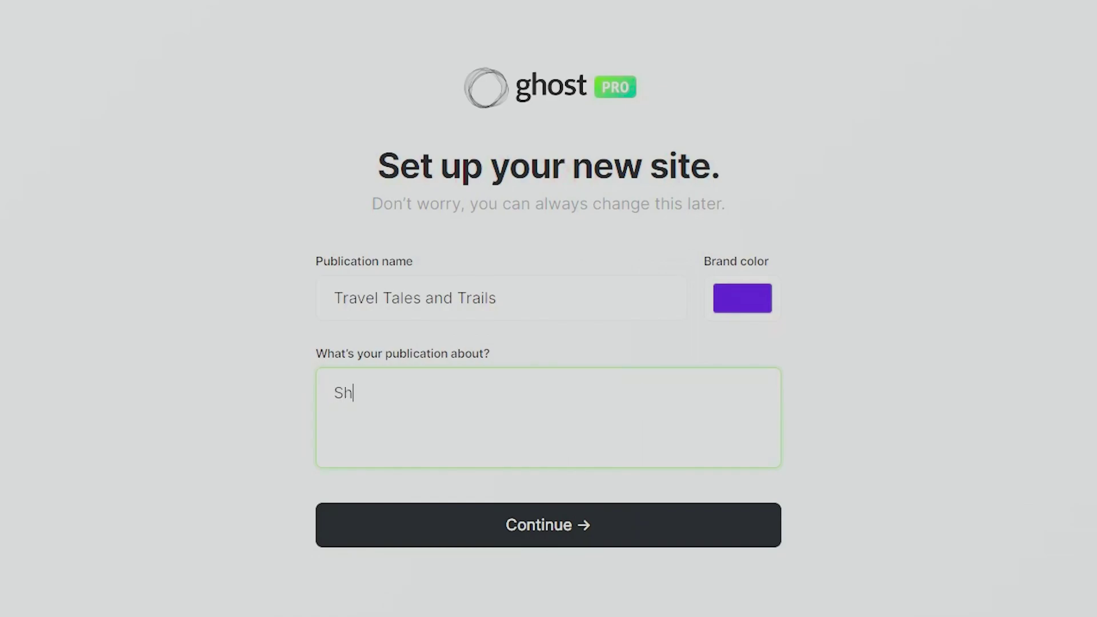
type("aring travel gu")
type("ides")
key("BackSpace")
type("des a")
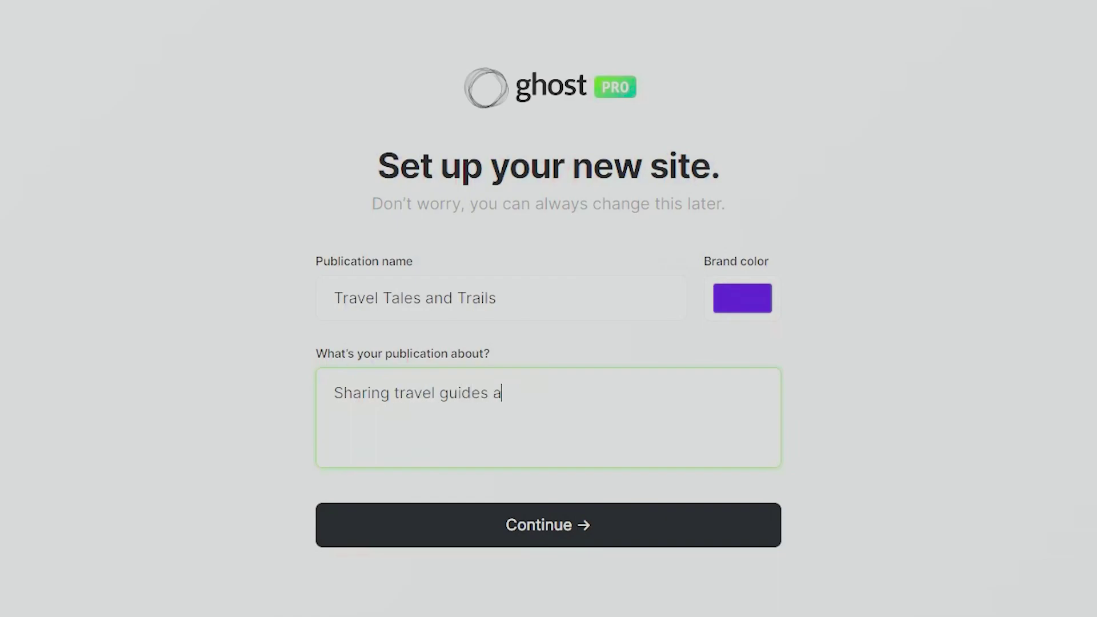
key("BackSpace")
key("BackSpace")
type(", experiences an")
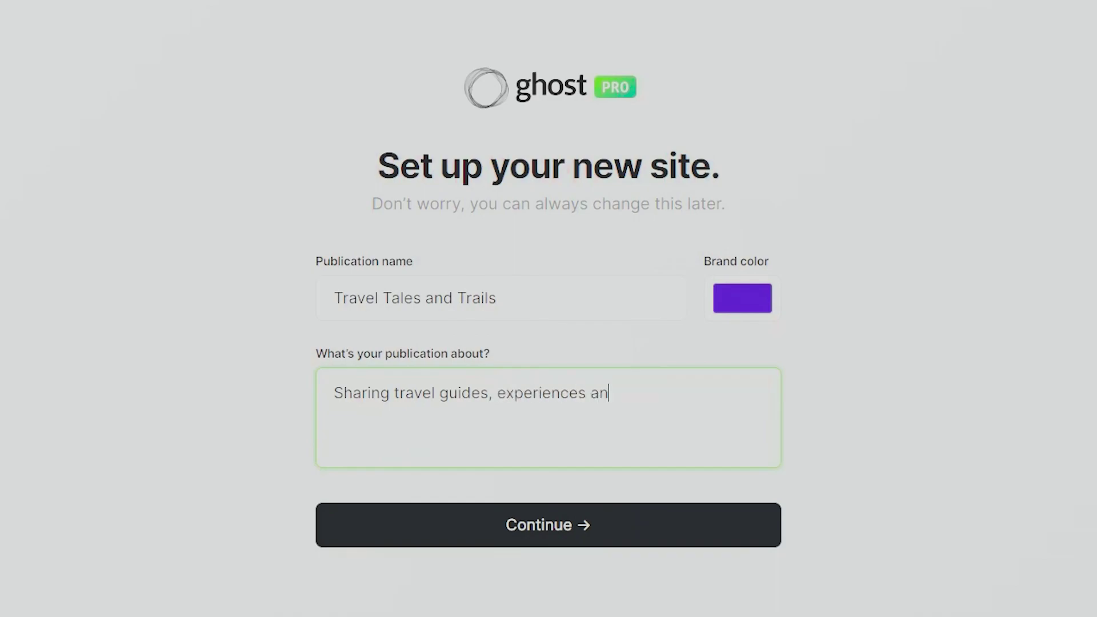
type("d recommendatio")
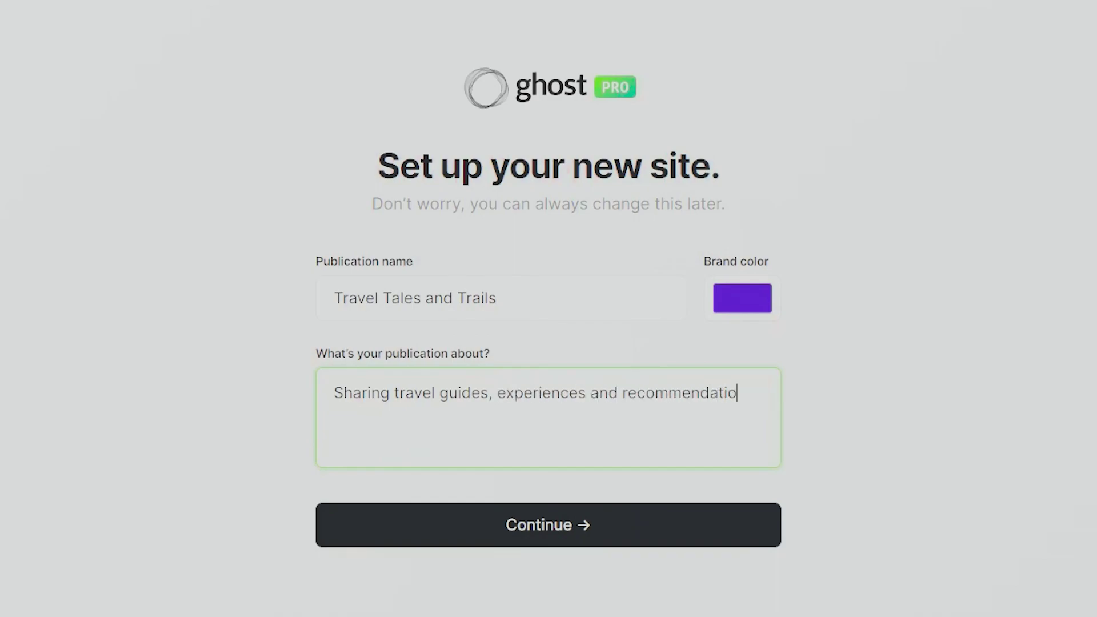
type("ns from various t")
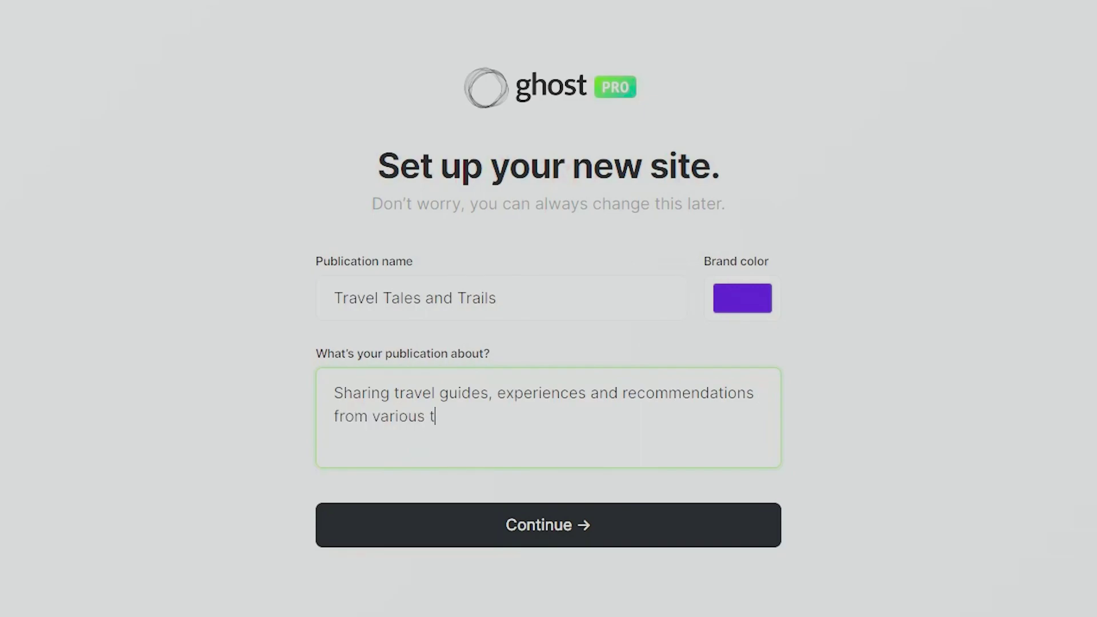
type("ravel destinations")
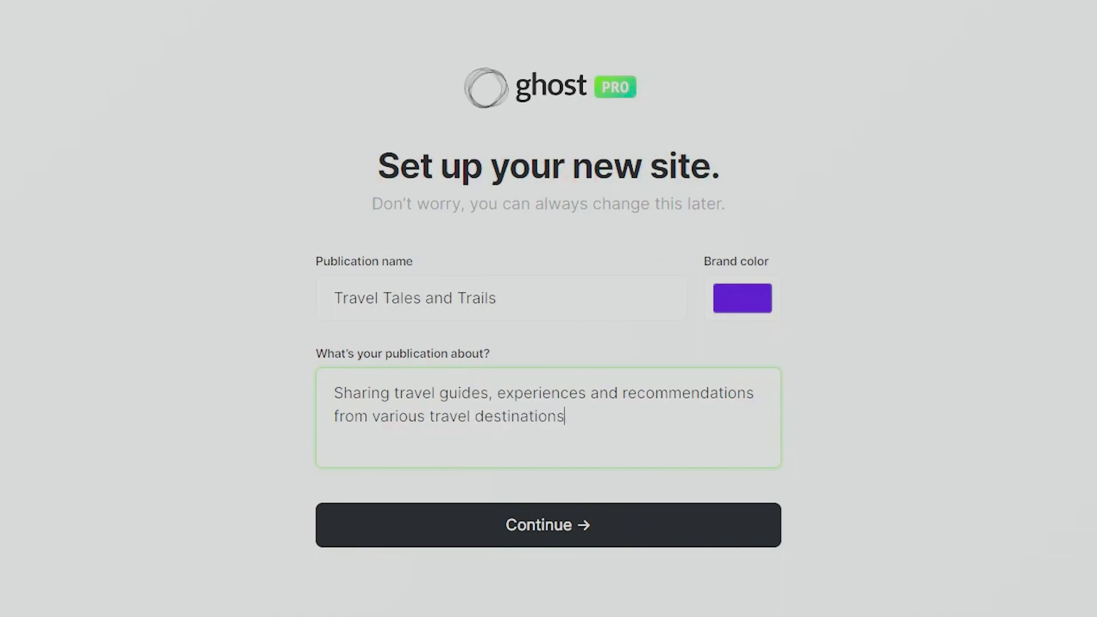
type(", including tips")
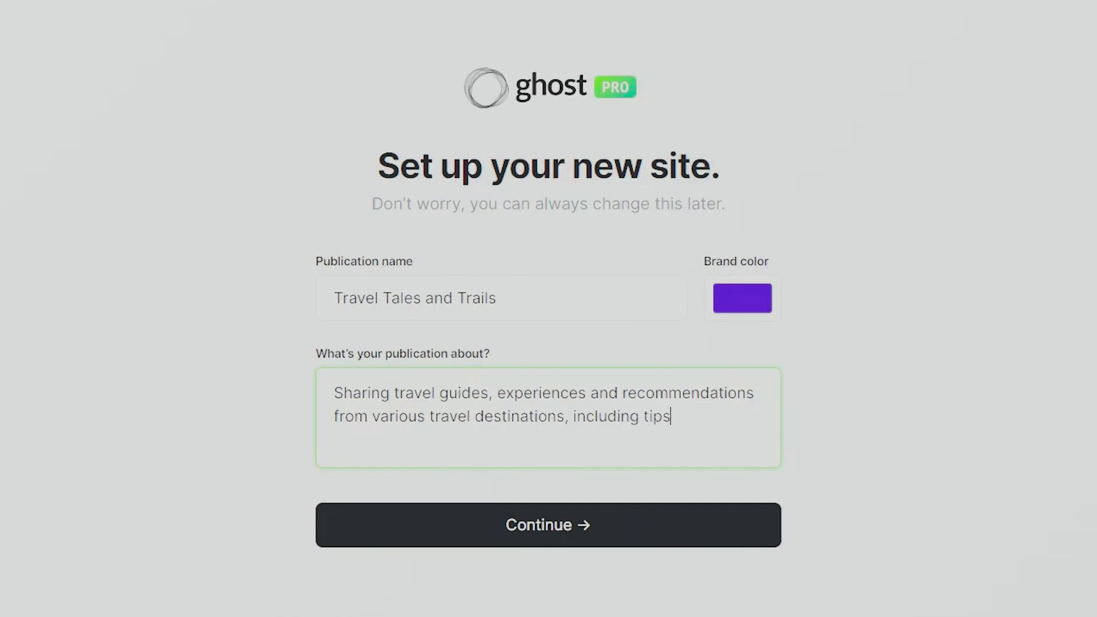
type(", itineraries and hidee")
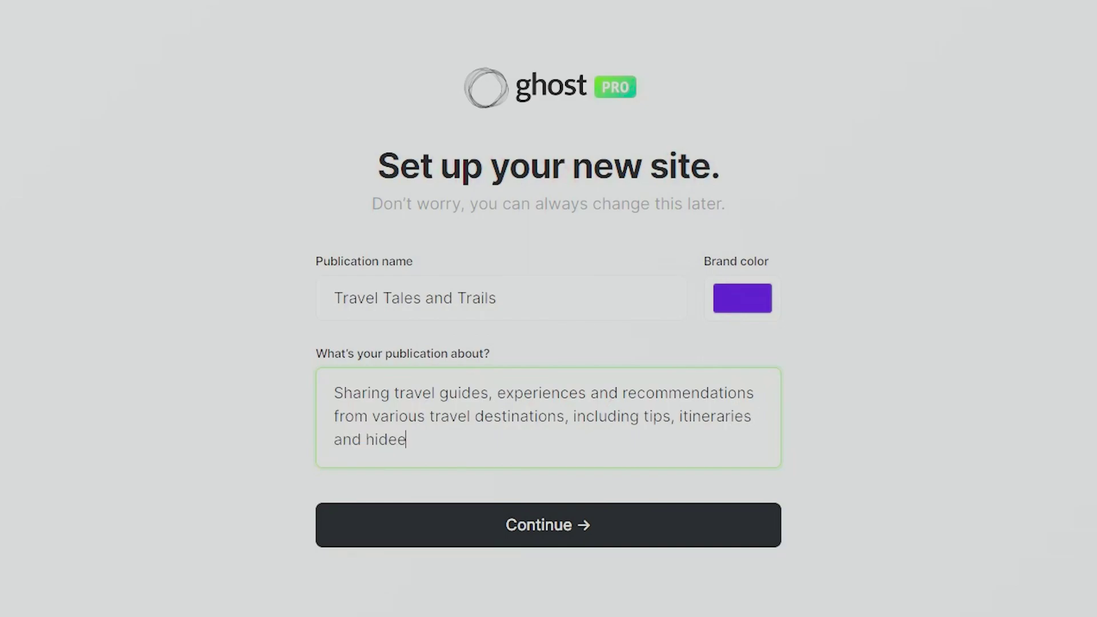
key("BackSpace")
key("BackSpace")
type("den gem")
key("BackSpace")
key("BackSpace")
type("gems.")
left_click(554, 525)
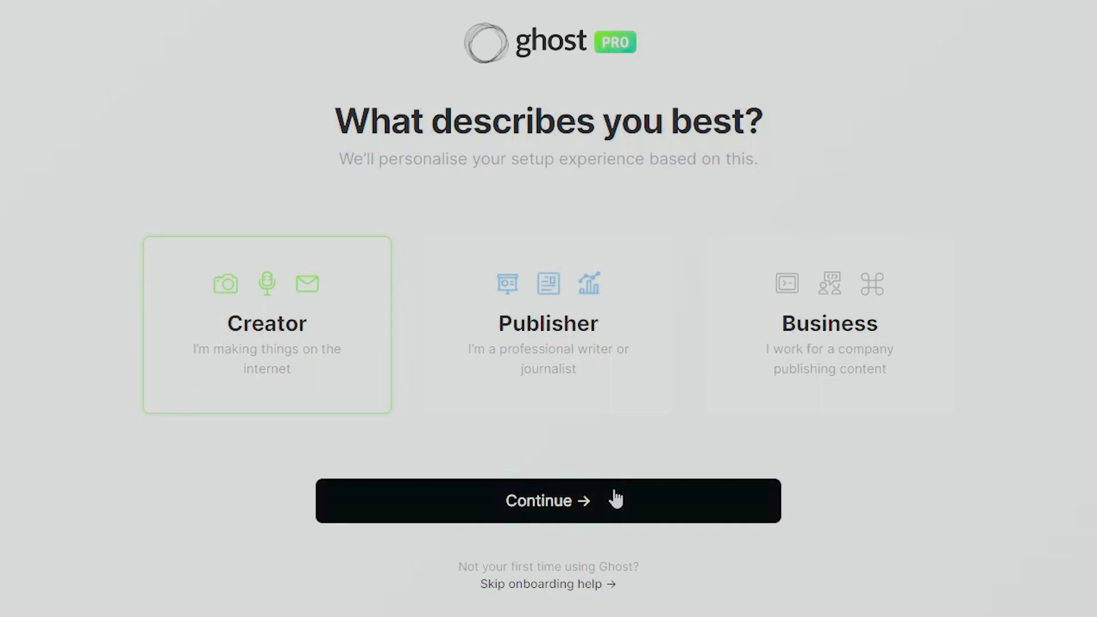
- Continue with Creator selected as the best description
left_click(578, 500)
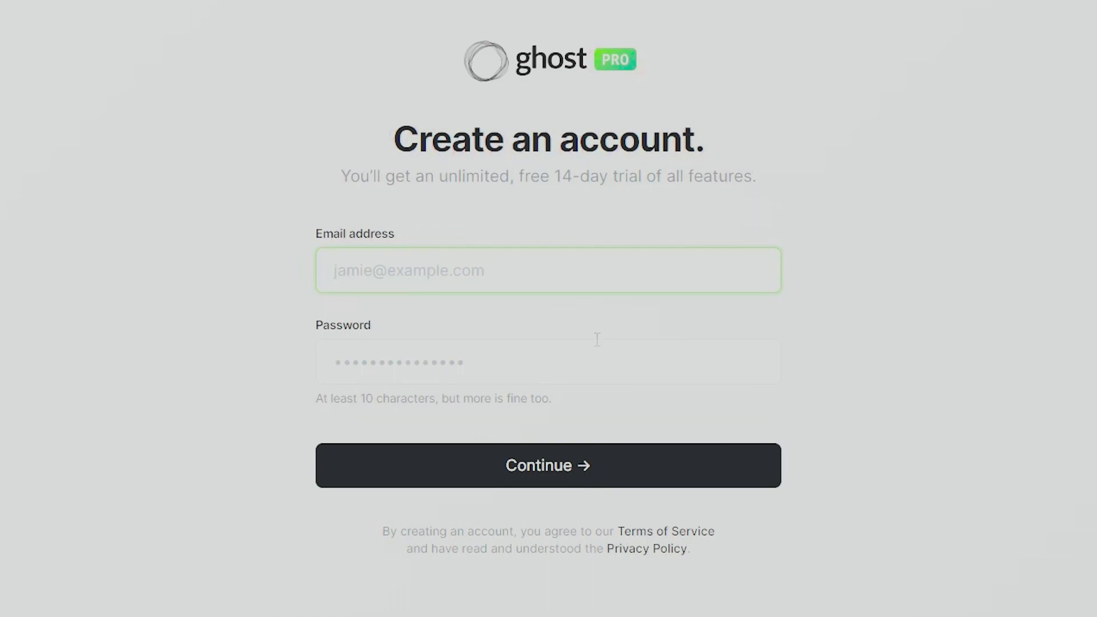
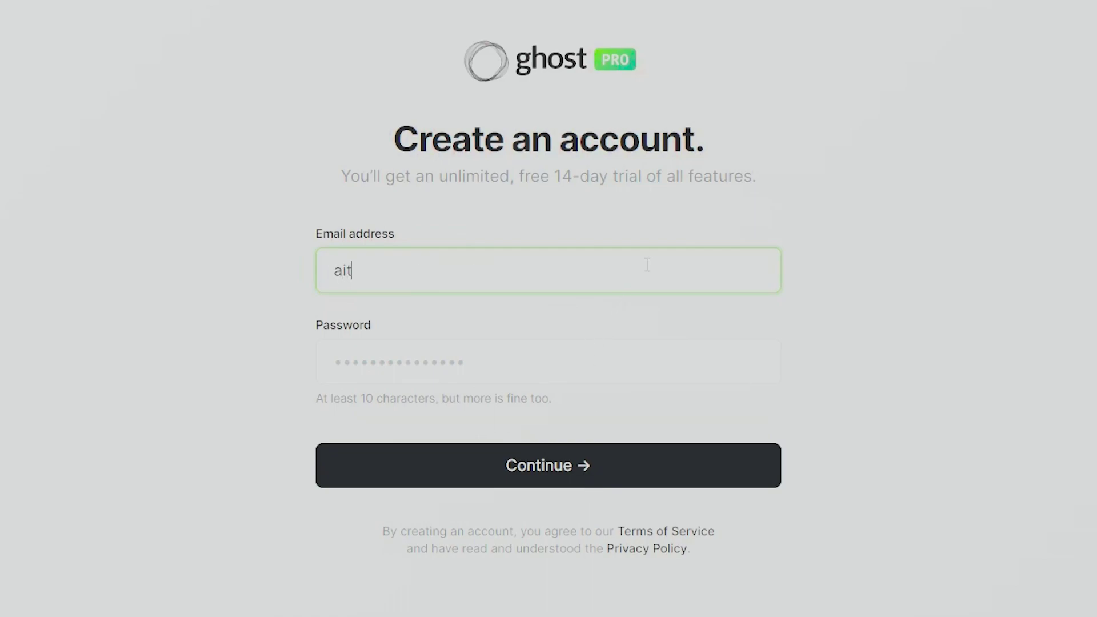
- Enter the account e-mail address and a password, then submit the new account
key("Tab")
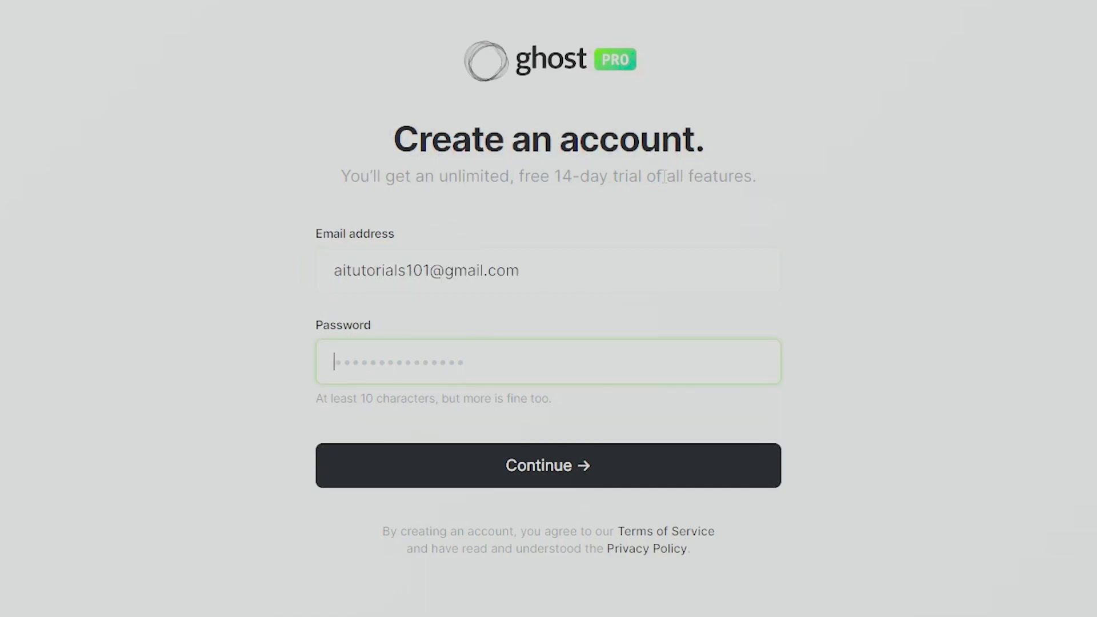
type("•••••••••••••••")
key("ctrl+a")
type("•••••••••••••••")
left_click(200, 435)
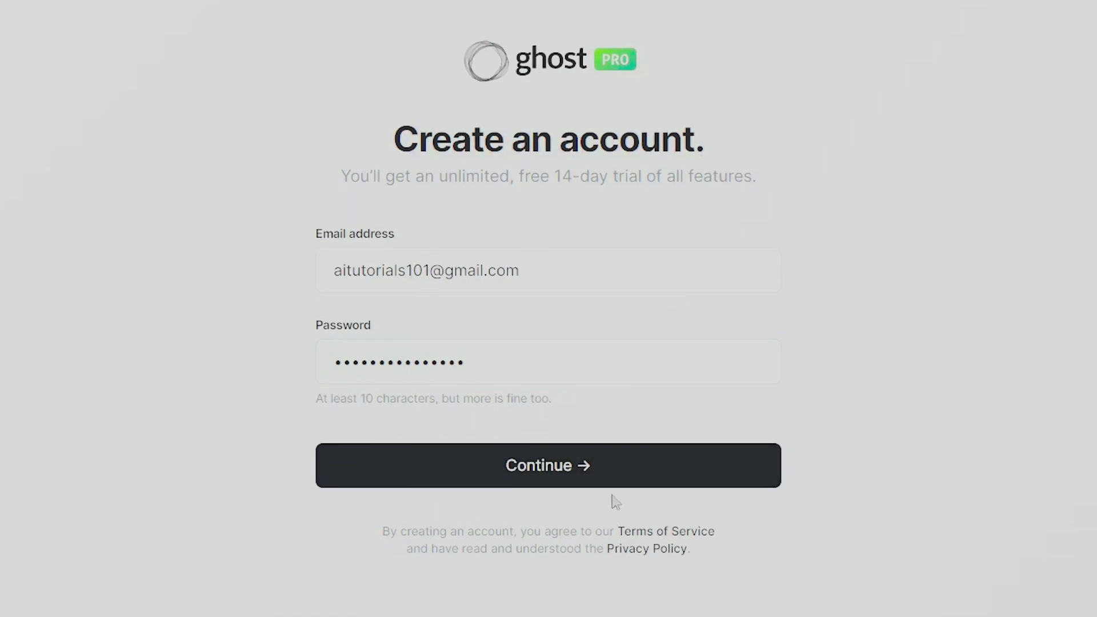
left_click(601, 466)
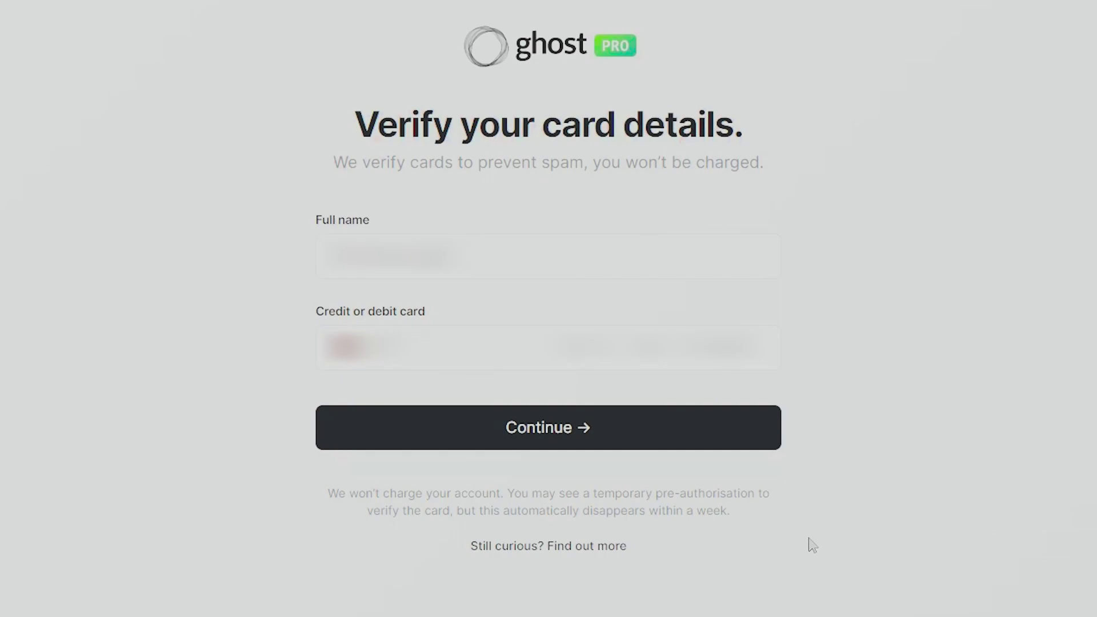
- Submit the card verification details to finish site setup
left_click(578, 443)
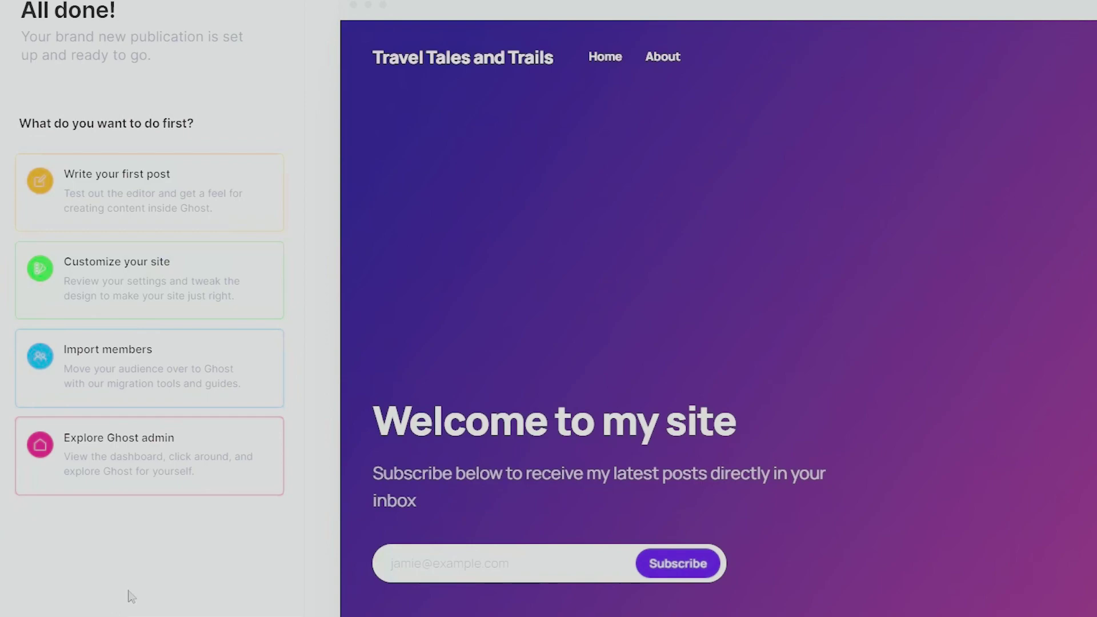
- Open a new empty post from the 'Write your first post' card
left_click(181, 203)
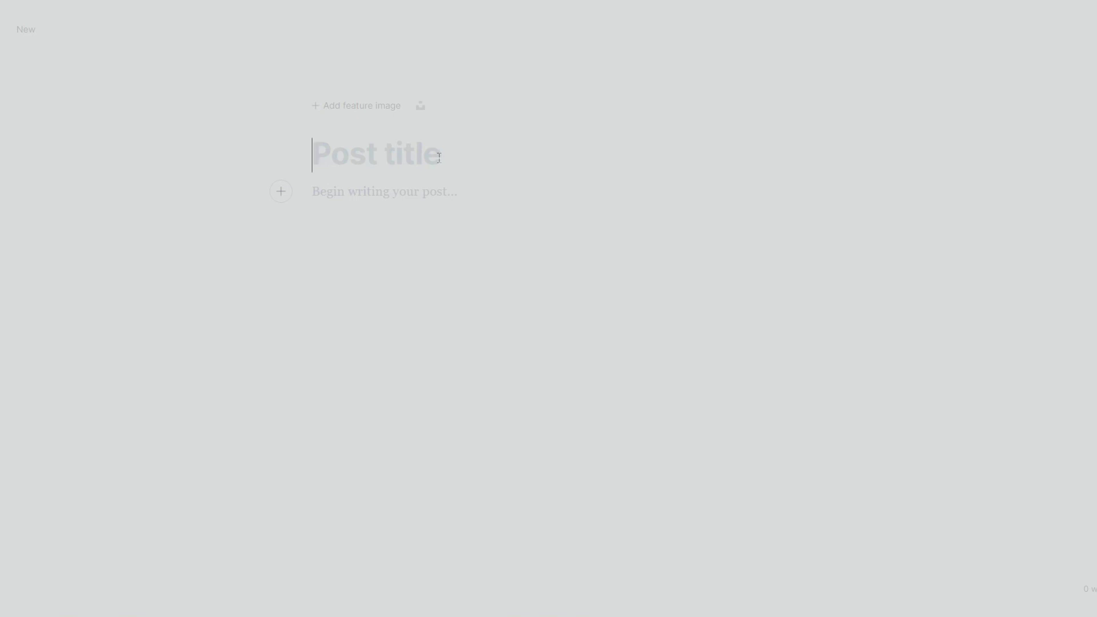
- Search Unsplash for 'Paris' and insert the Eiffel Tower sunset-over-the-Seine photo as the feature image
key("Return")
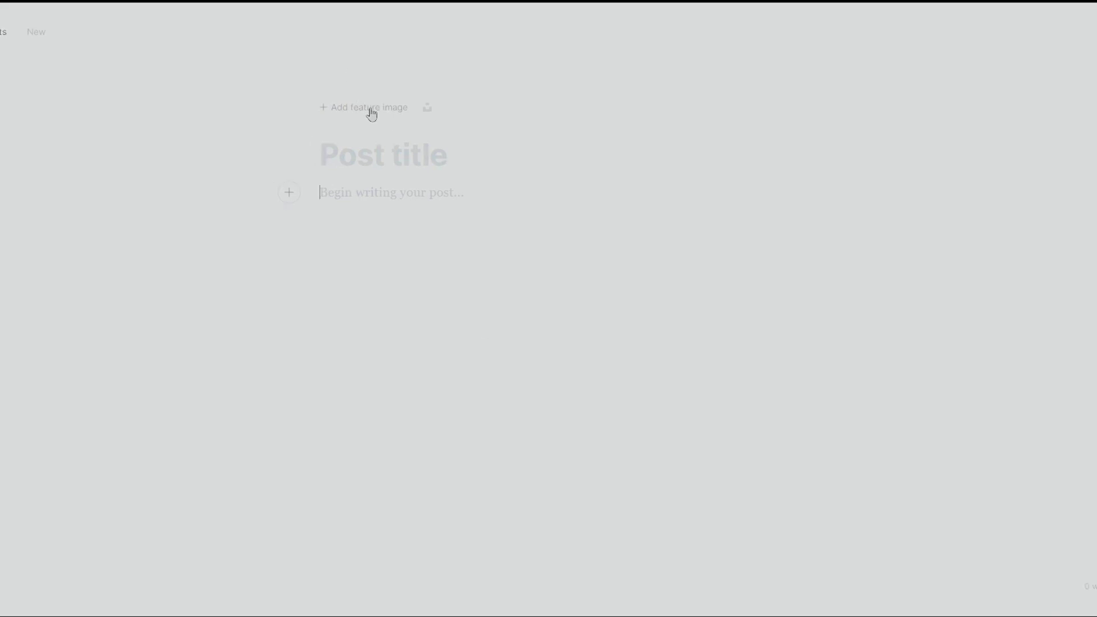
left_click(428, 108)
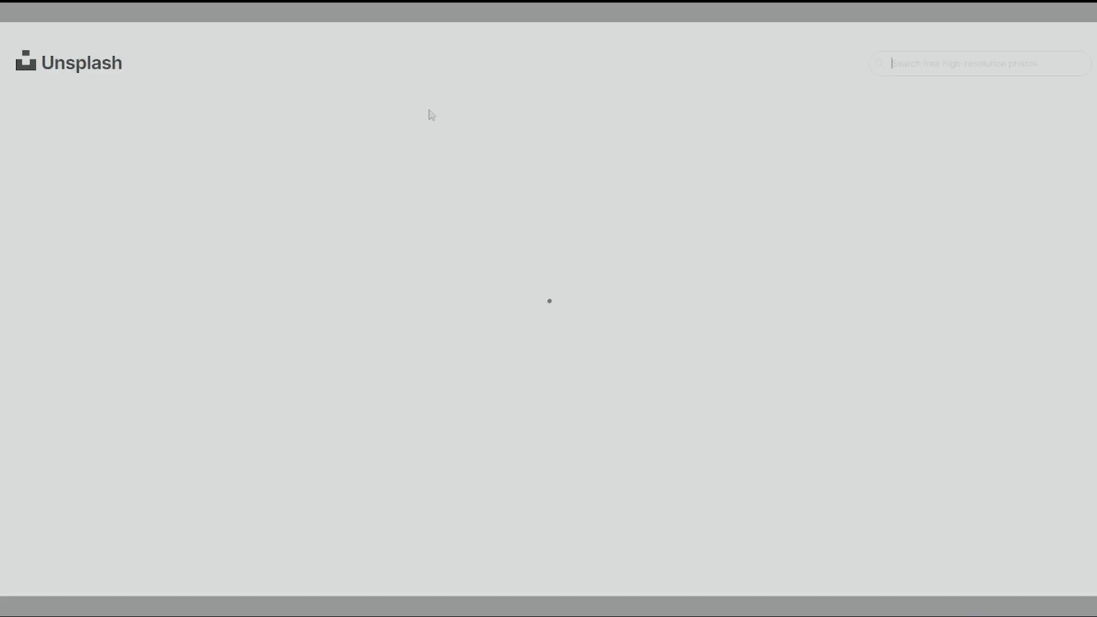
scroll(749, 437, "down", 5)
scroll(749, 437, "down", 10)
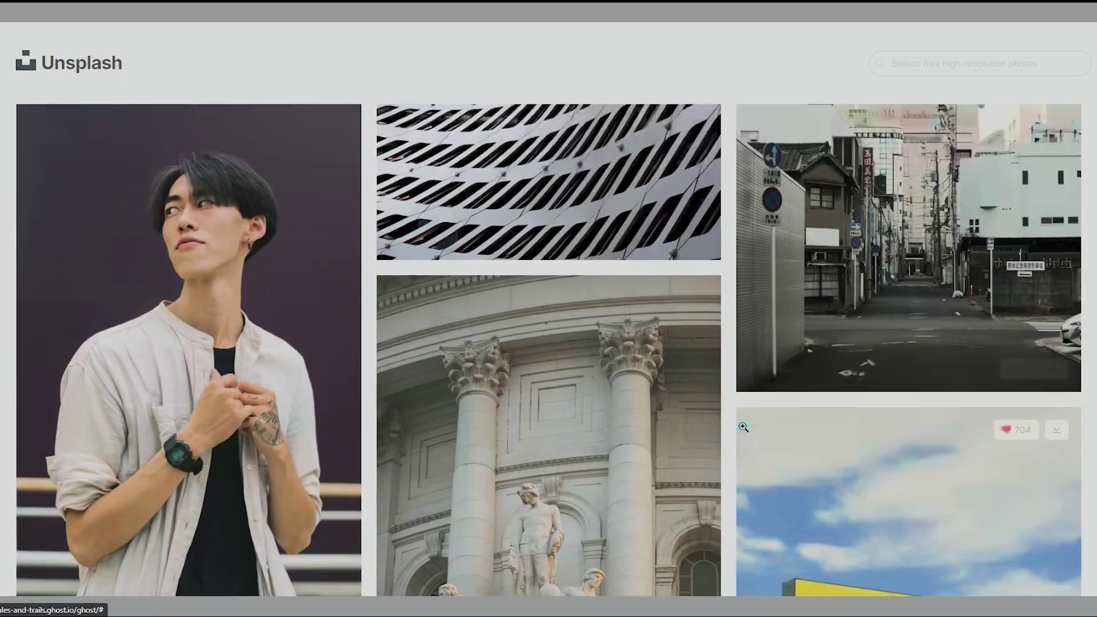
scroll(857, 343, "up", 5)
left_click(1011, 64)
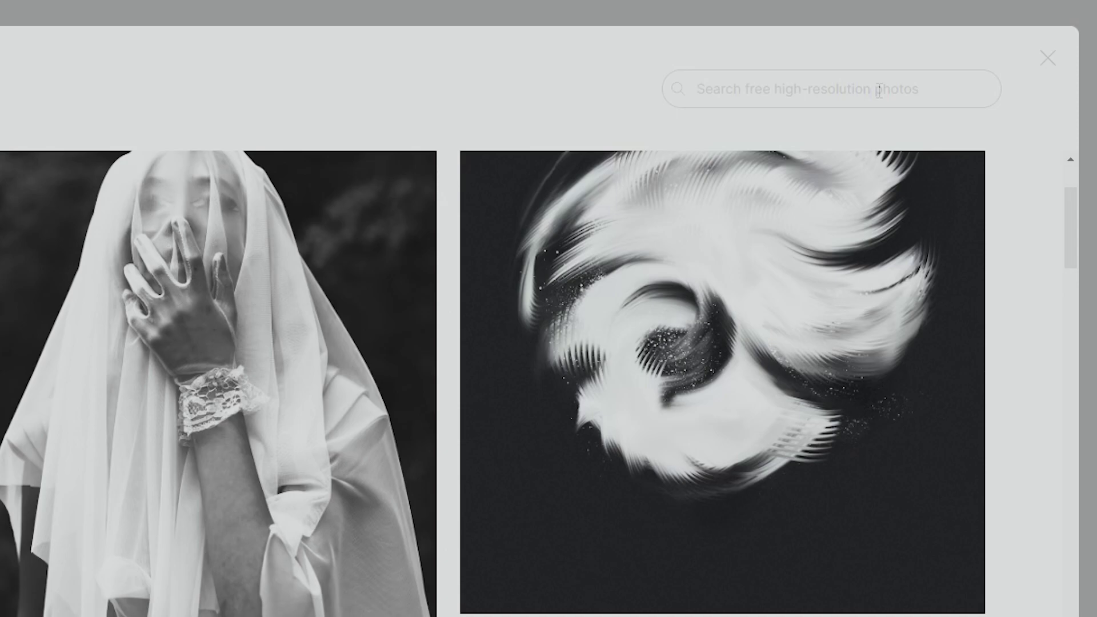
scroll(879, 91, "up", 3)
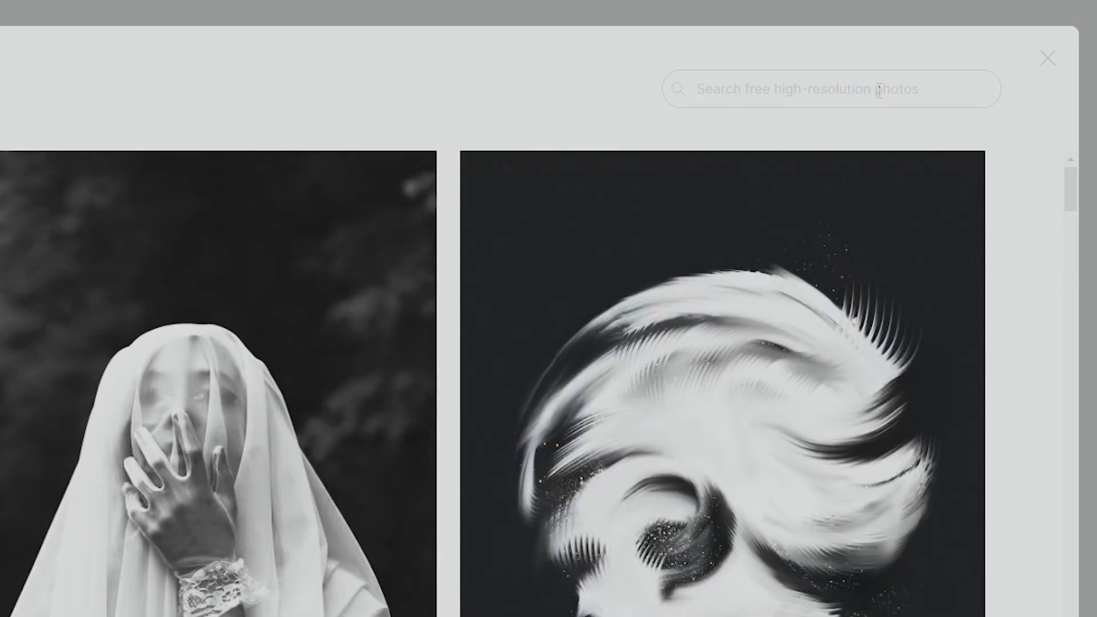
type("Paris")
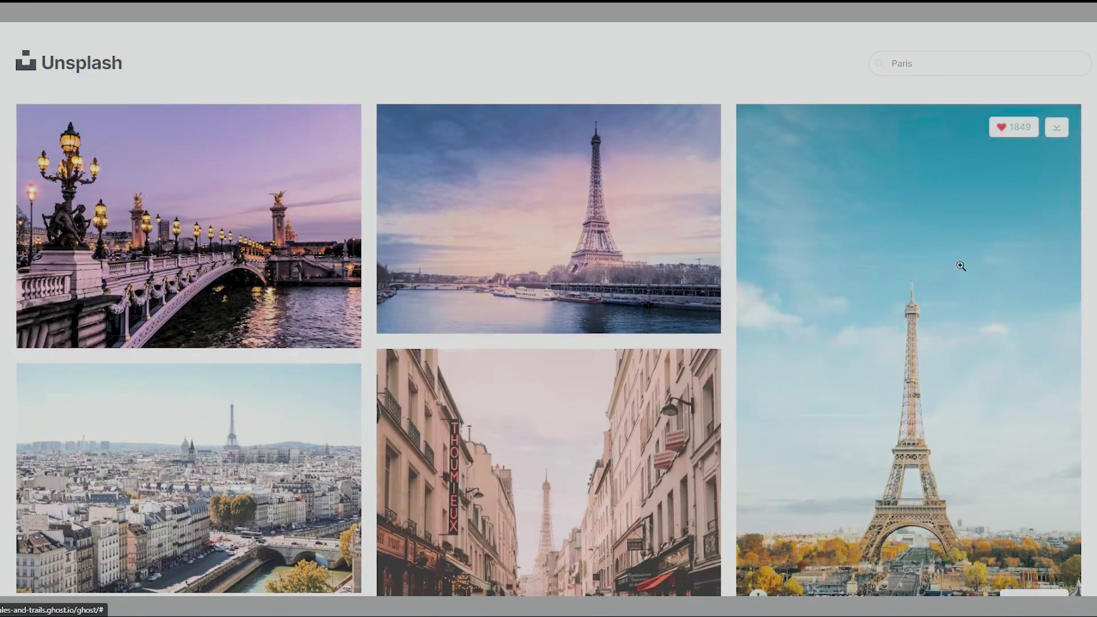
scroll(769, 445, "down", 3)
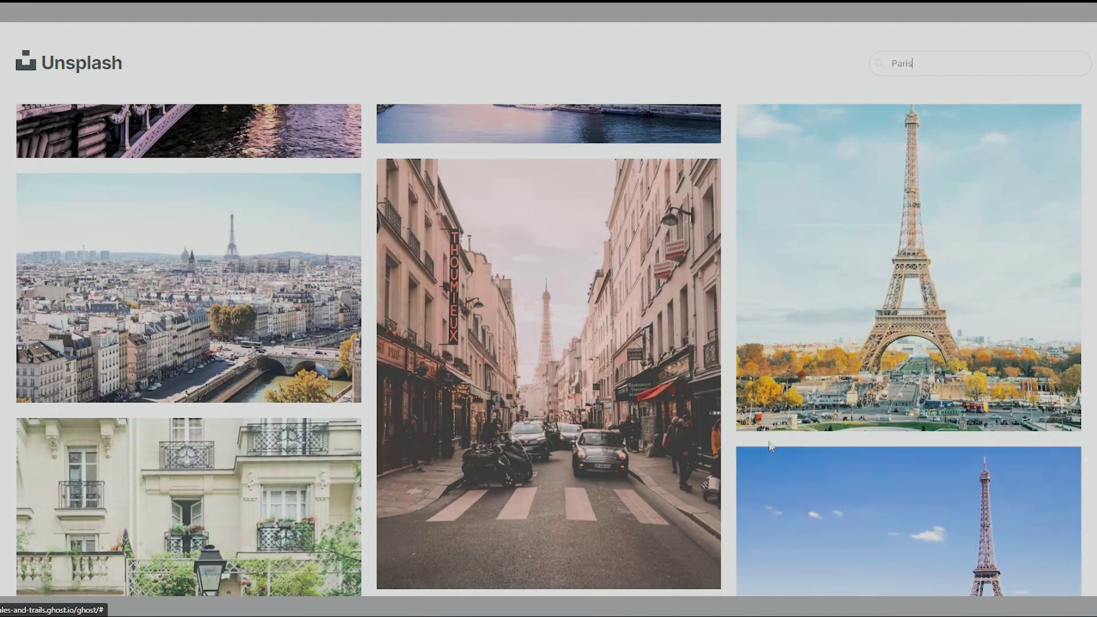
scroll(769, 446, "up", 3)
left_click(644, 242)
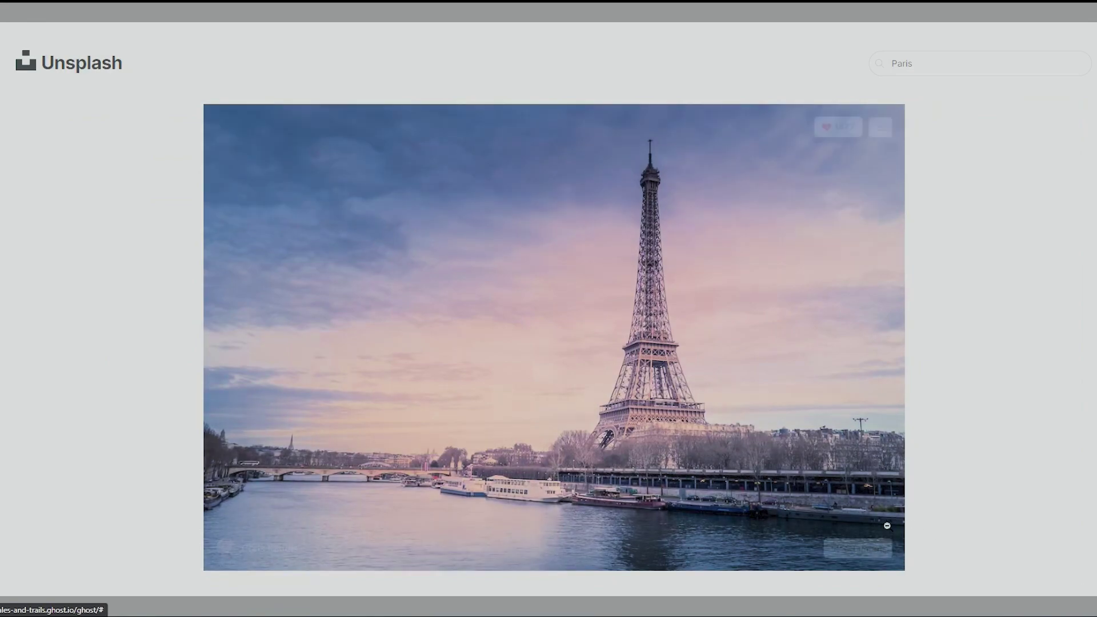
left_click(860, 550)
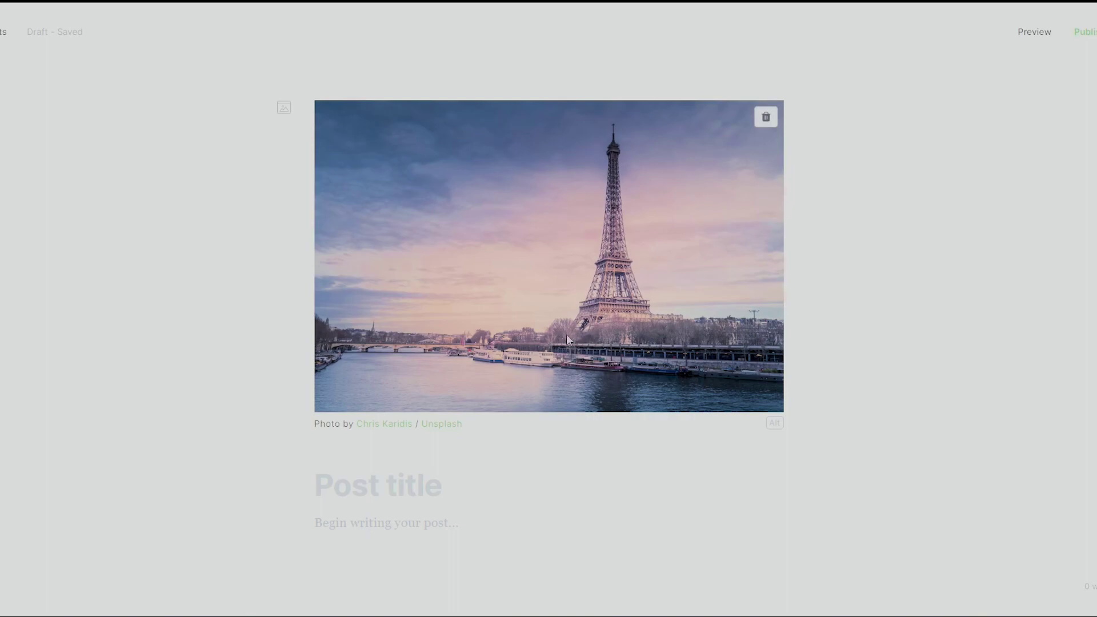
- Finish the title 'Exploring Paris from the UK: A Memorable Road Trip via the Eurotunnel' and move into the empty body
mouse_move(387, 427)
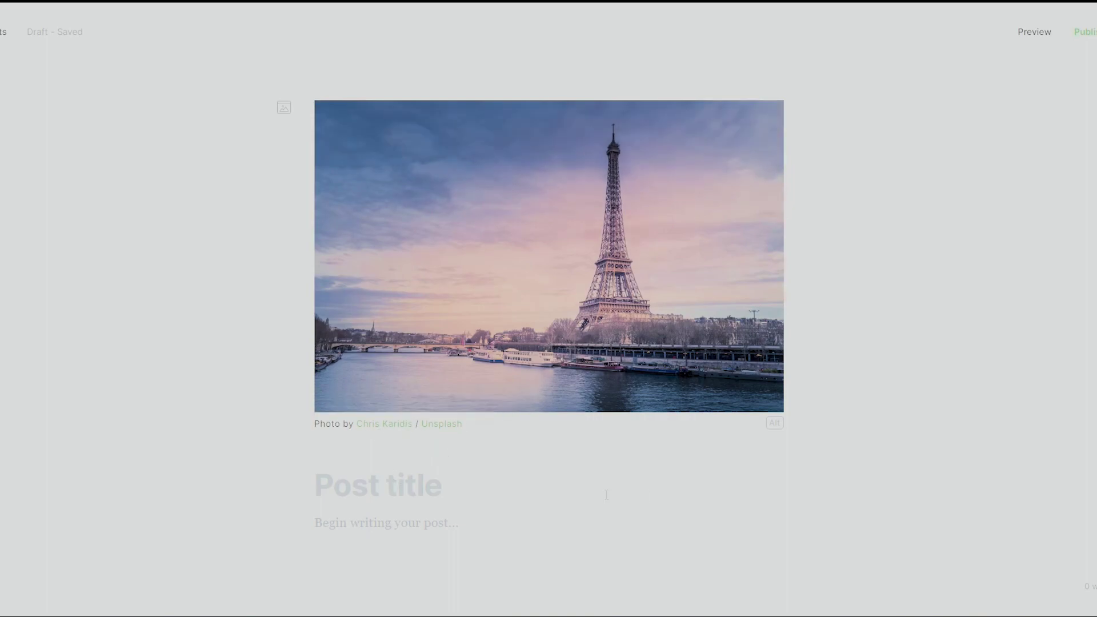
scroll(607, 495, "down", 1)
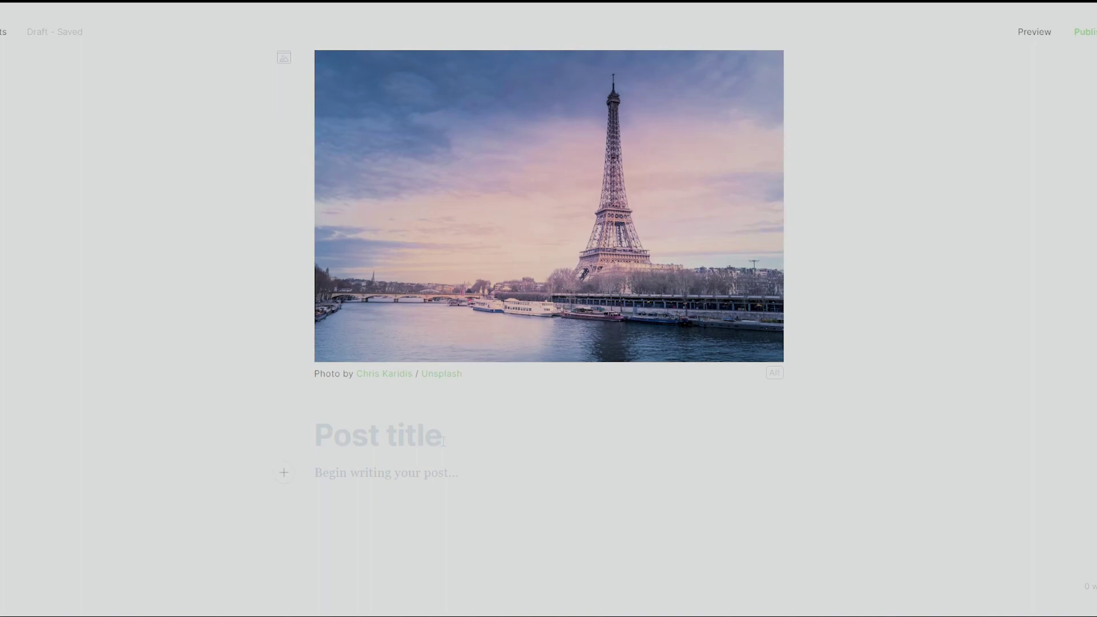
left_click(442, 543)
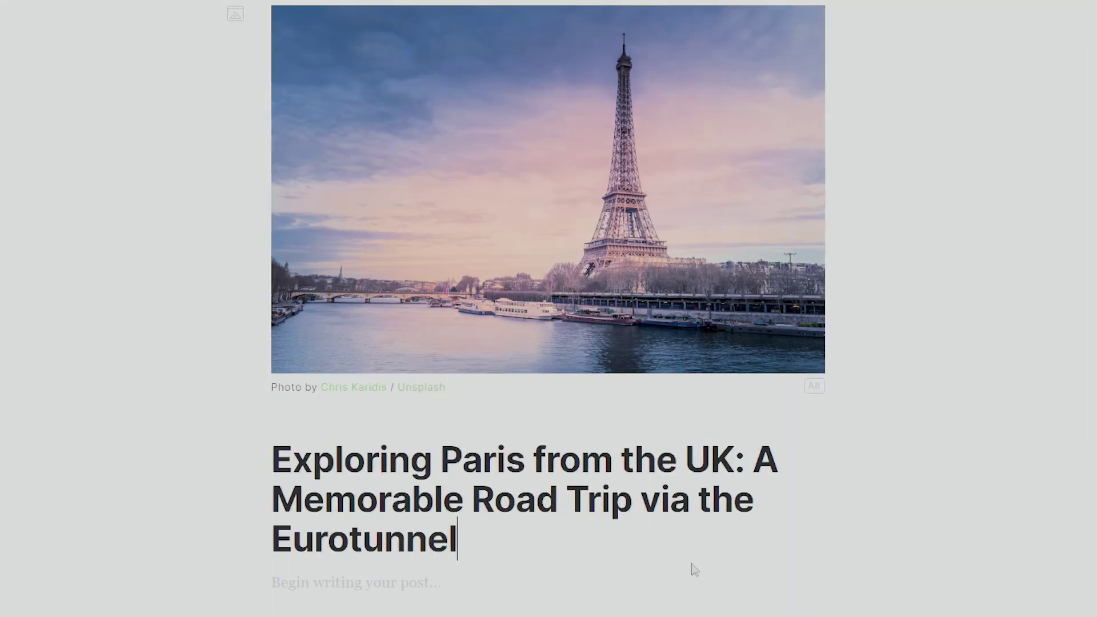
key("Return")
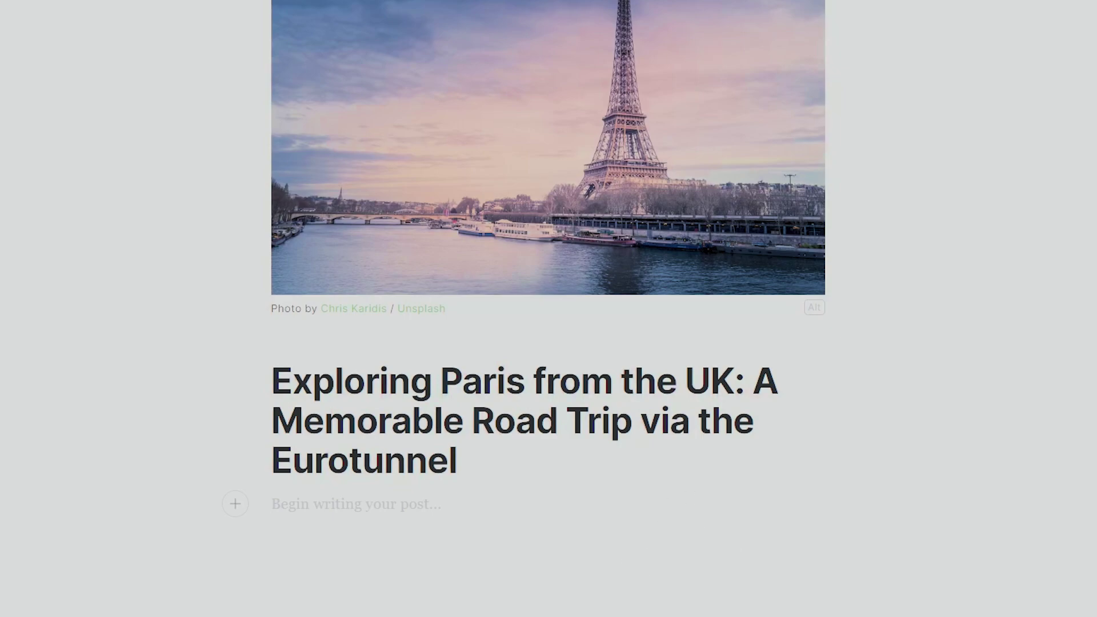
- Paste the introduction into the empty post body
type("Introduction: Embarking on a road trip from the UK to Paris via the Eurotunnel offers a thrilling adventure and the chance to explore the captivating French capital. With a week to spare, you have ample time to soak up the charm of Paris and discover its iconic landmarks, hidden gems, and delectable cuisine. In this blog post, we'll delve into the best time to visit, suggest exciting itineraries, and highlight must-visit places during your unforgettable journey.")
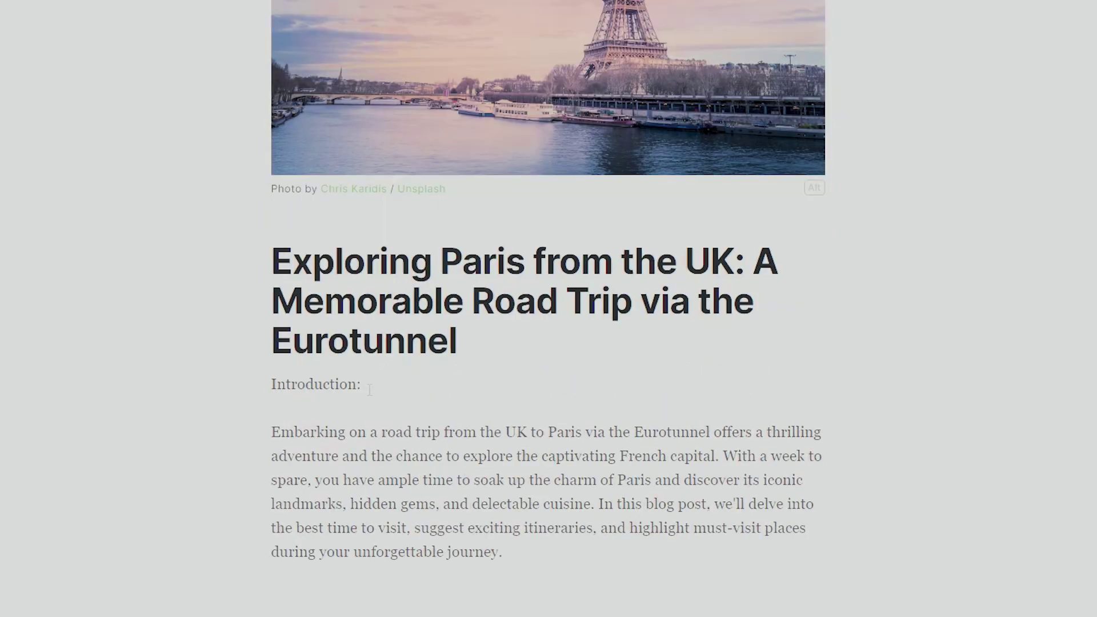
left_click(376, 400)
left_click_drag(599, 505, 696, 505)
left_click(806, 504)
- Paste the rest of the article (itinerary, must-visit places, conclusion) below the introduction
left_click(596, 592)
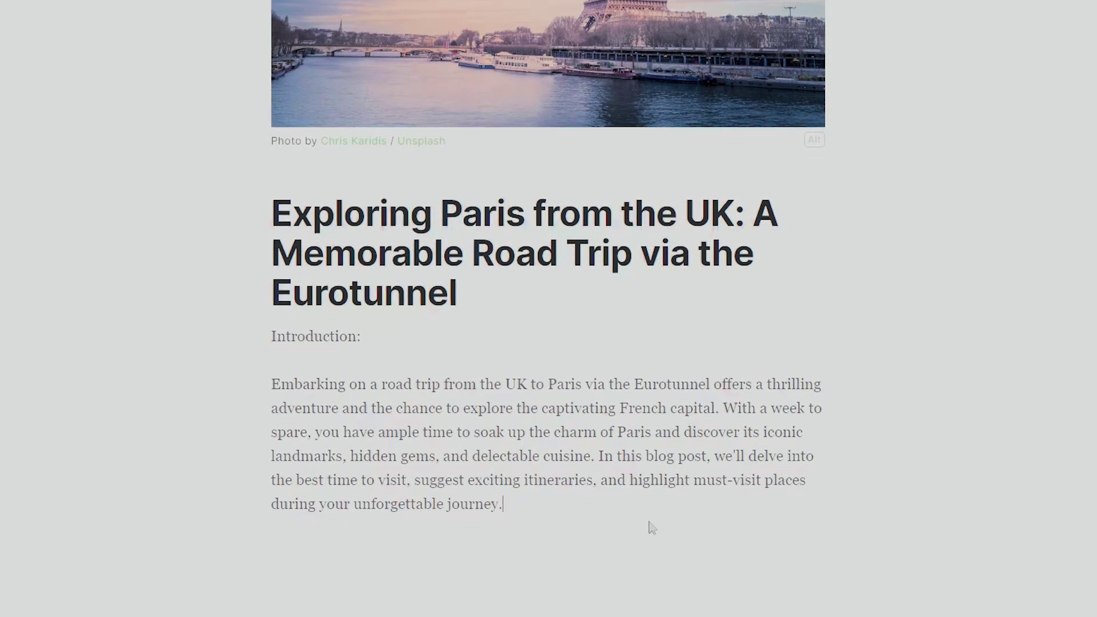
key("Return")
key("Return")
key("BackSpace")
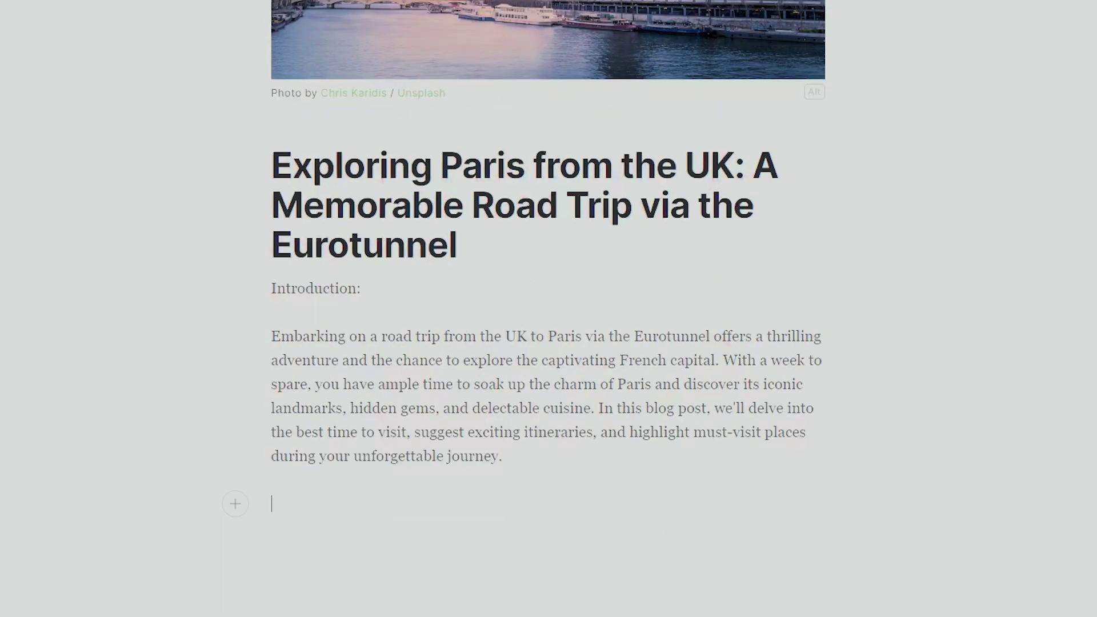
key("ctrl+v")
- Put "Best Time to Go:" on its own line above its paragraph
scroll(482, 435, "up", 7)
scroll(482, 436, "up", 10)
scroll(539, 472, "down", 1)
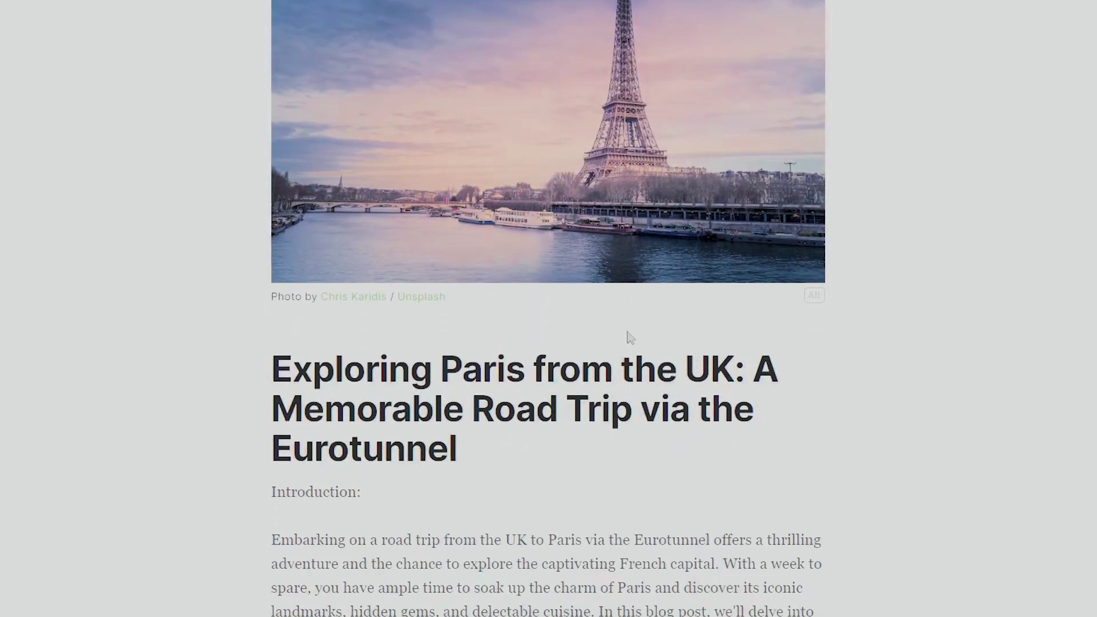
scroll(610, 328, "down", 5)
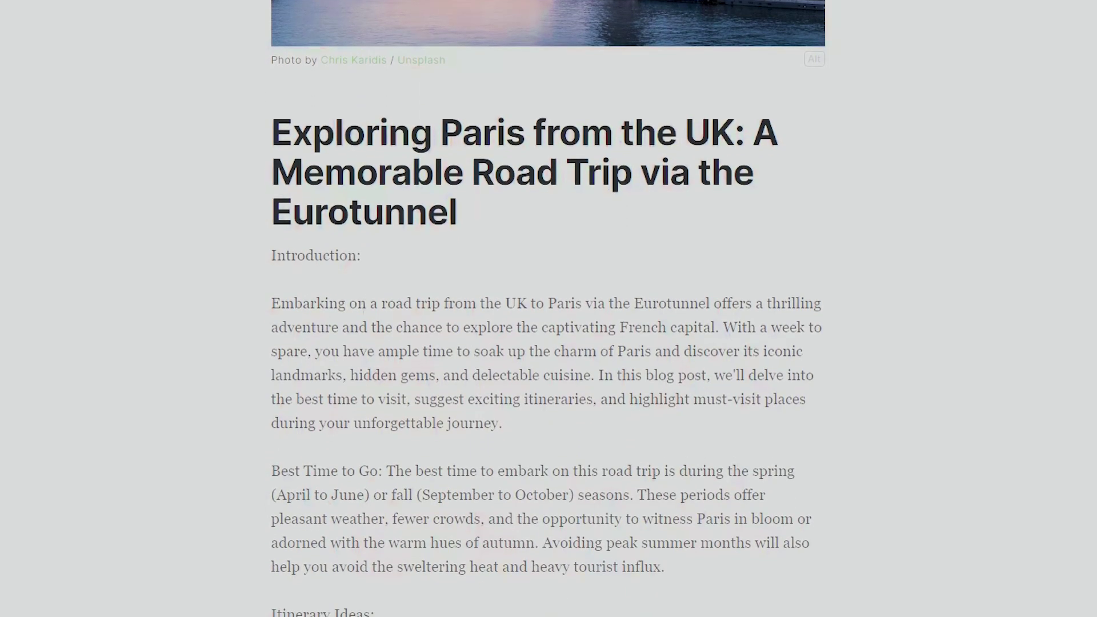
scroll(311, 212, "down", 2)
scroll(563, 383, "down", 4)
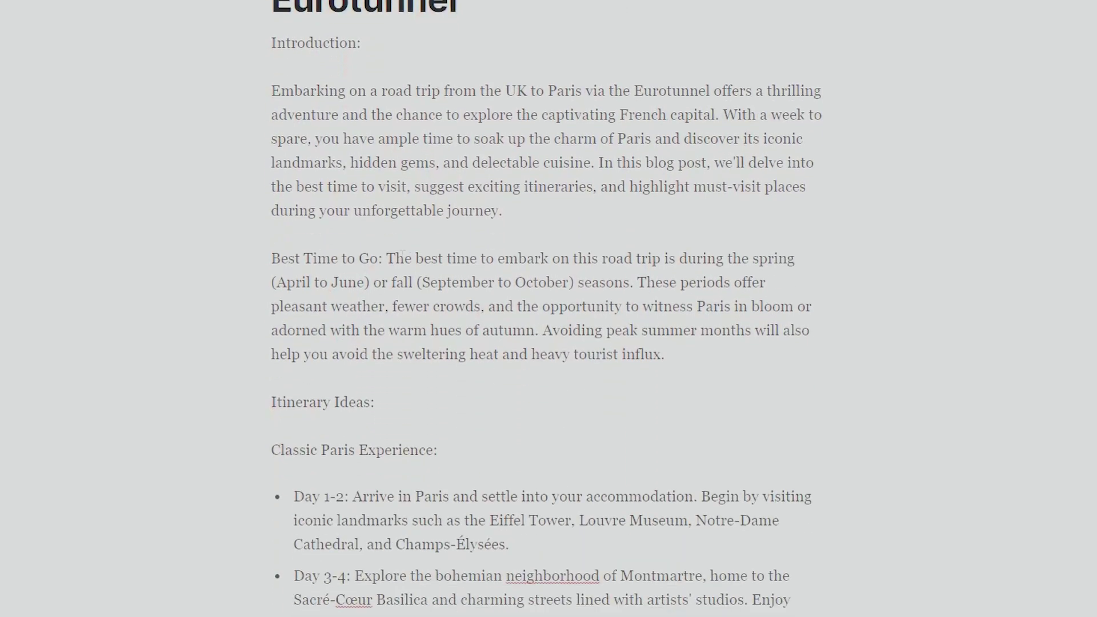
key("Return")
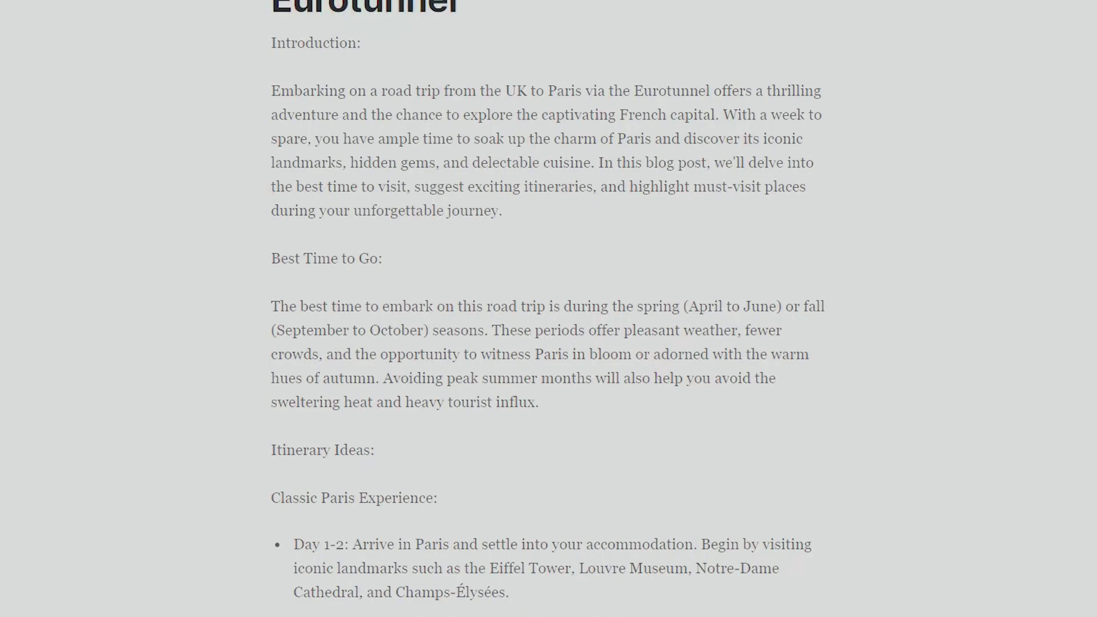
- Move "Conclusion:" onto its own line above the closing paragraph
scroll(500, 393, "down", 5)
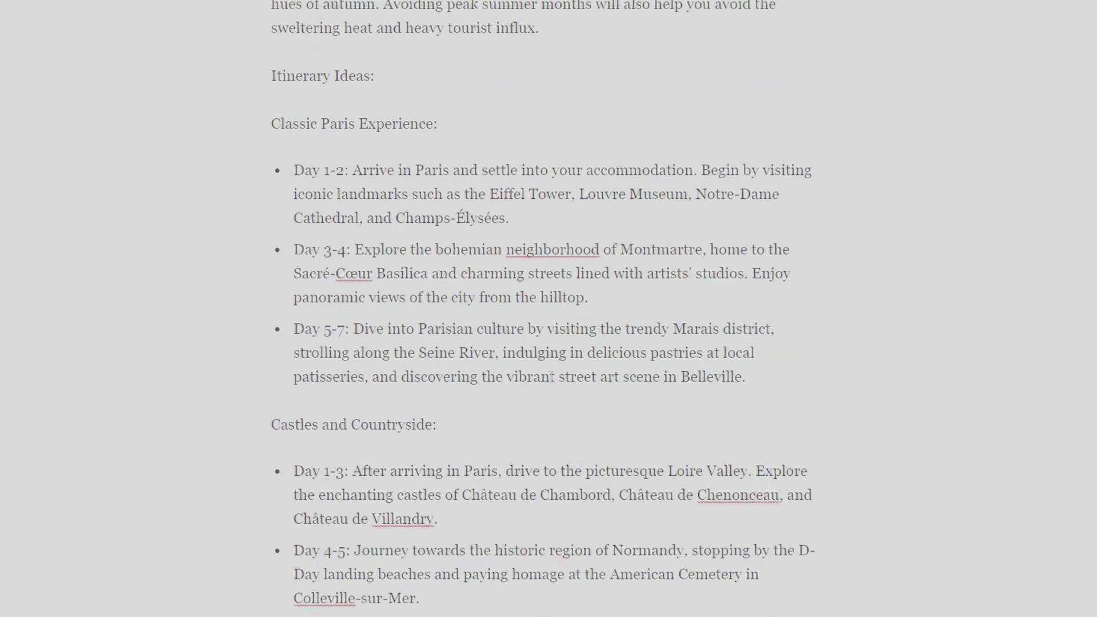
scroll(581, 352, "up", 2)
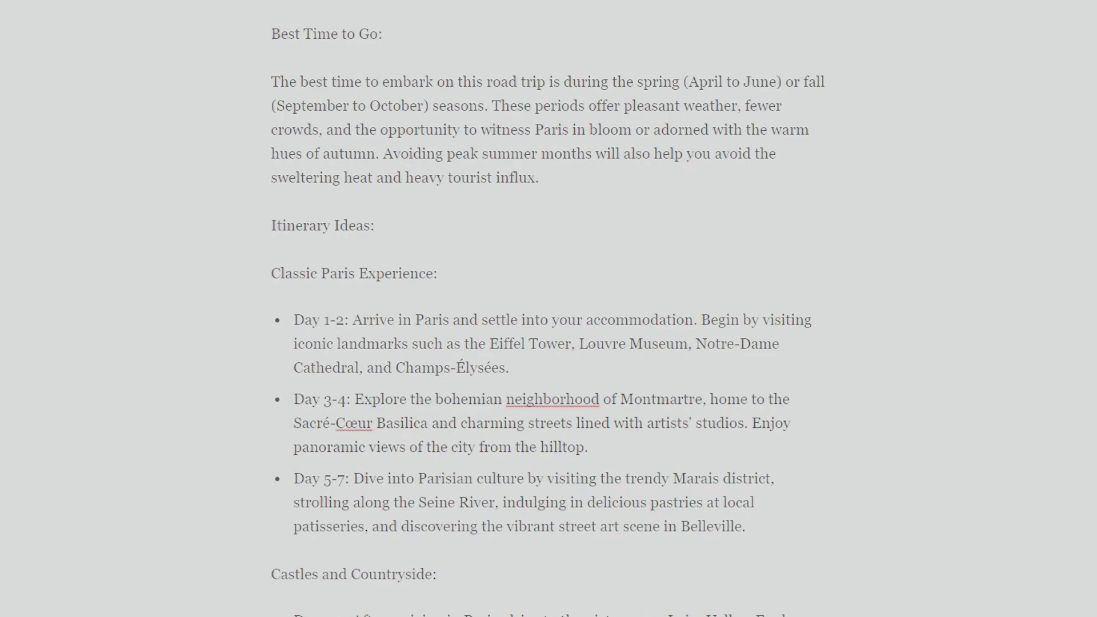
scroll(554, 417, "down", 6)
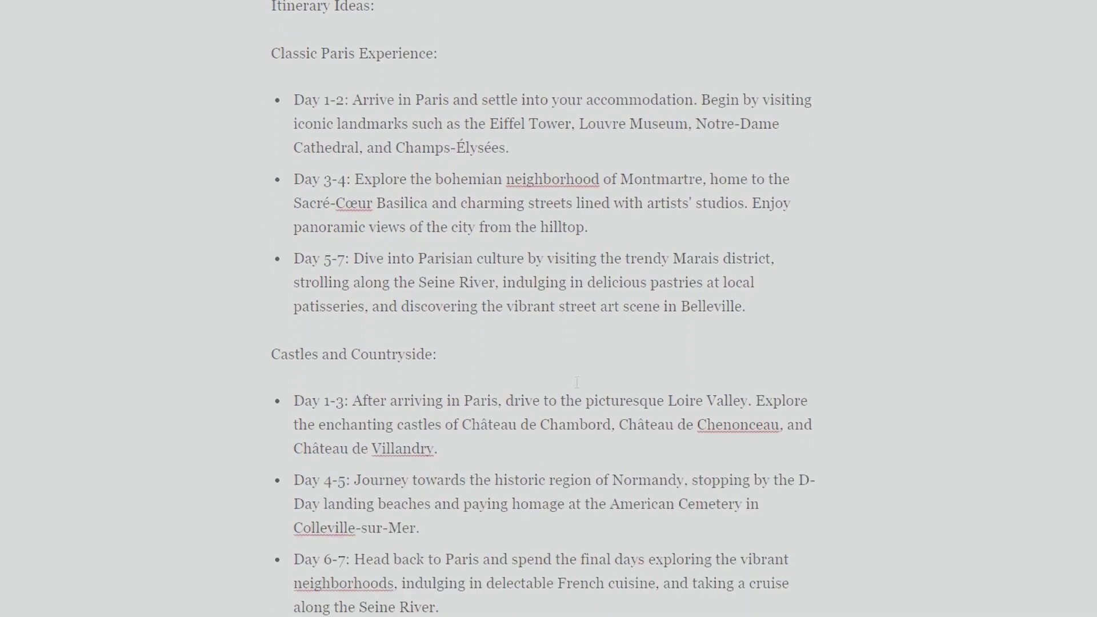
scroll(529, 367, "up", 2)
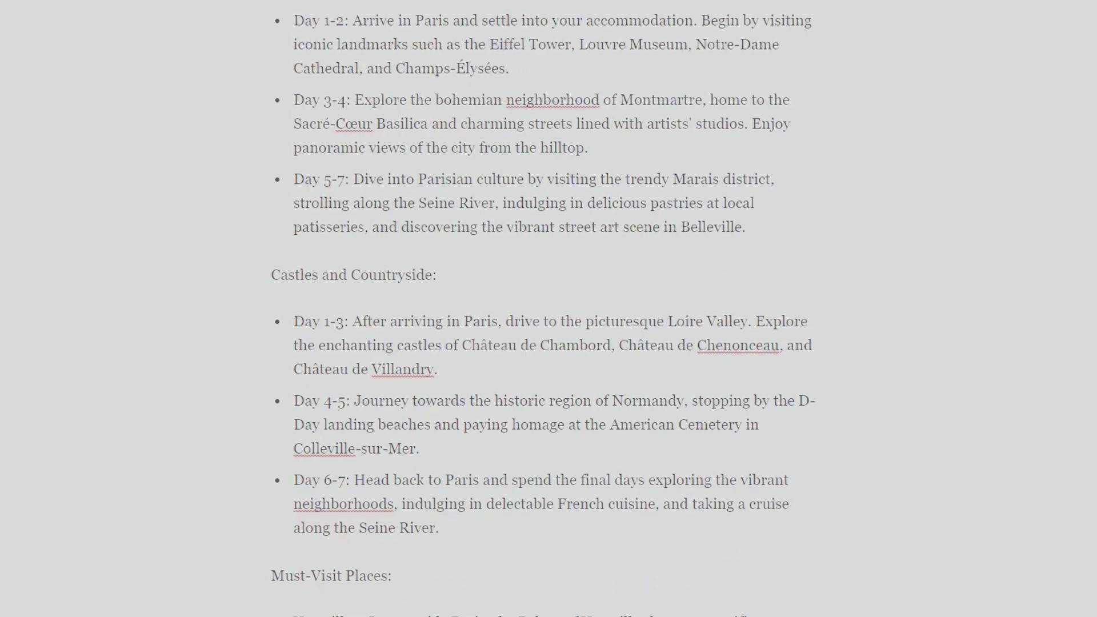
scroll(544, 309, "down", 4)
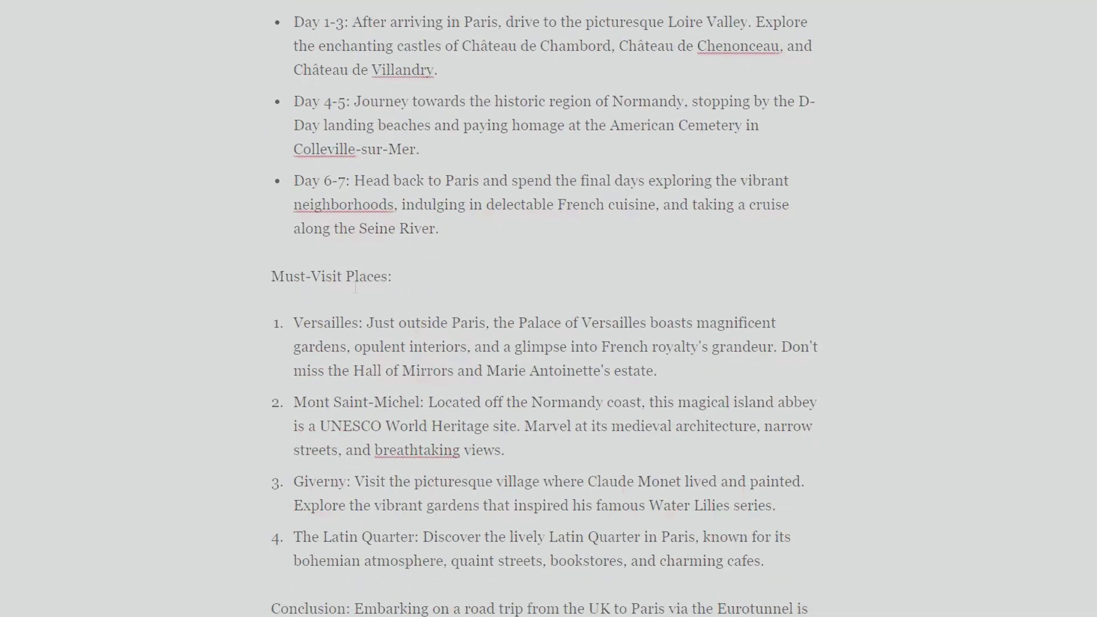
scroll(355, 288, "down", 3)
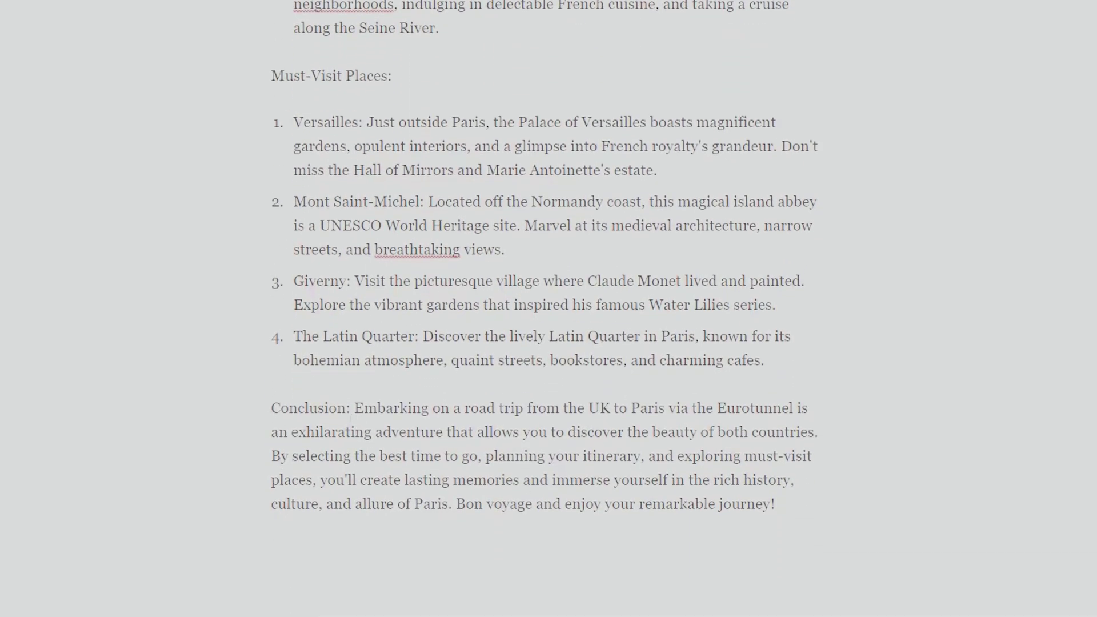
key("Return")
key("Return")
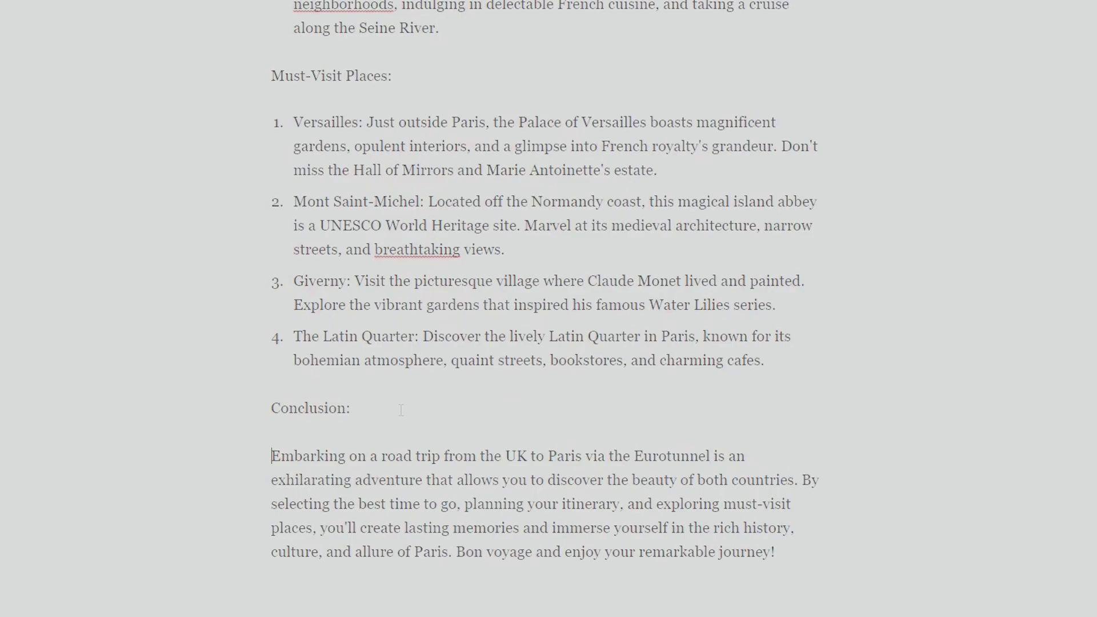
scroll(401, 412, "up", 20)
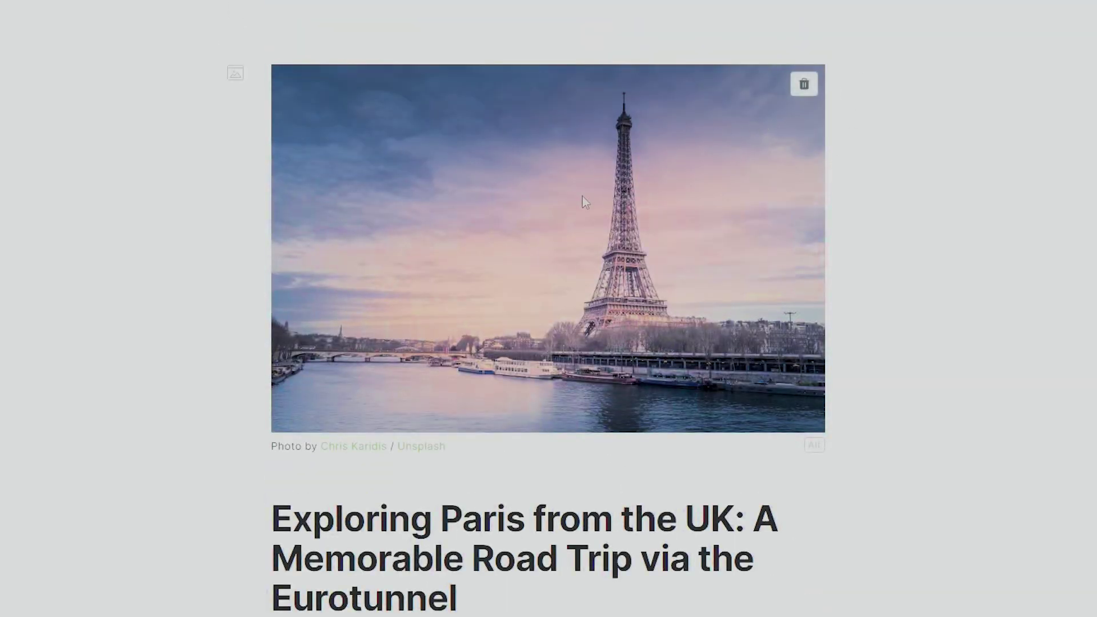
scroll(711, 513, "down", 15)
scroll(711, 513, "up", 8)
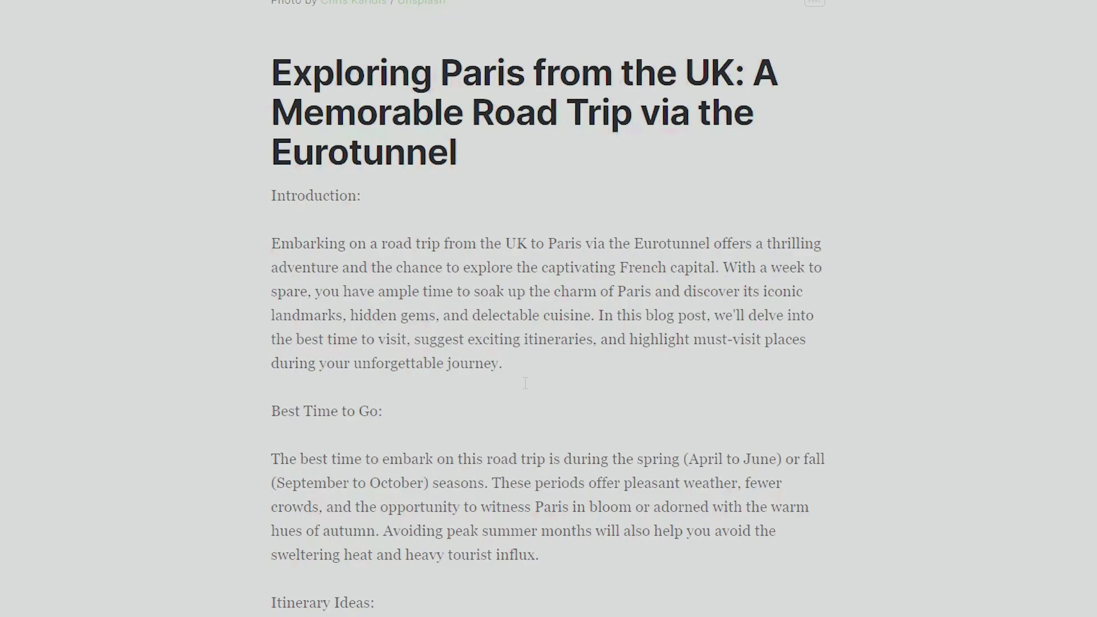
scroll(525, 383, "down", 1)
scroll(526, 384, "down", 15)
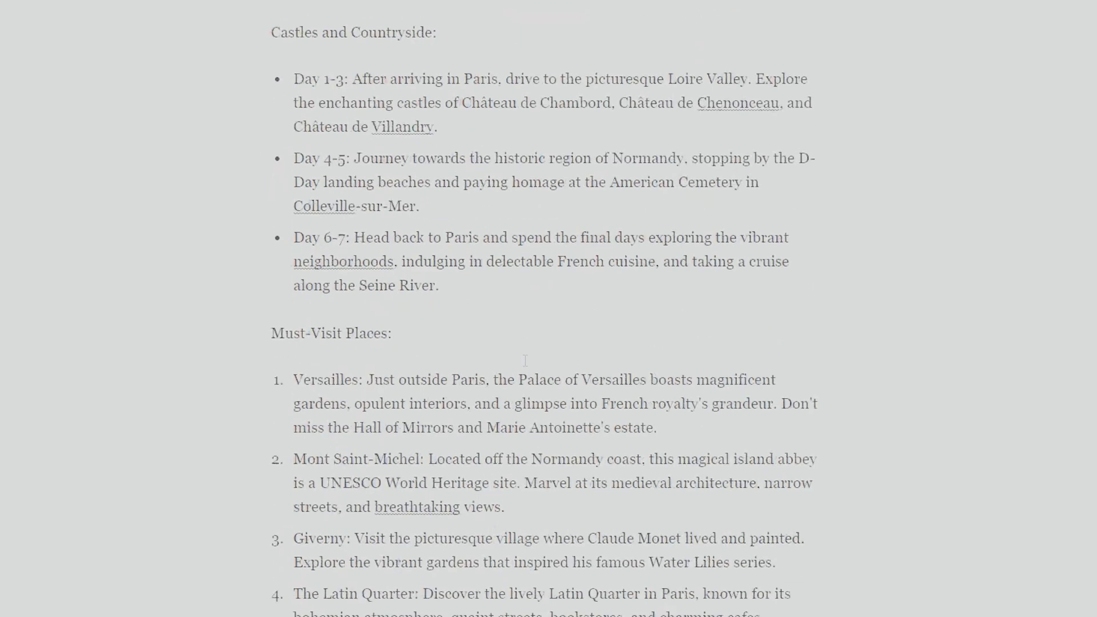
left_click(412, 540)
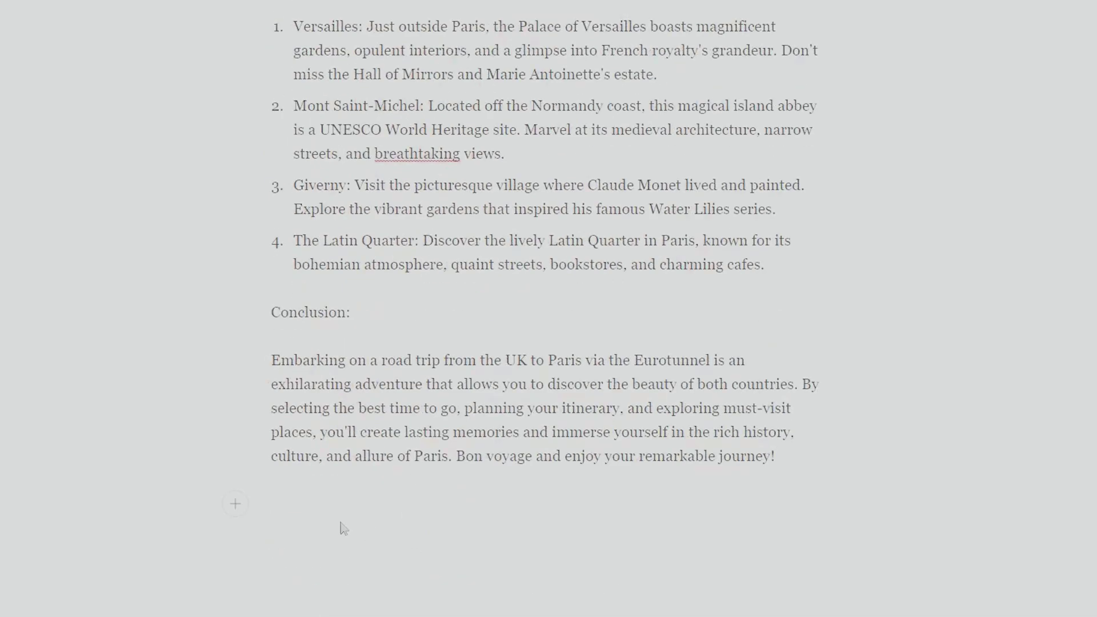
scroll(268, 491, "down", 1)
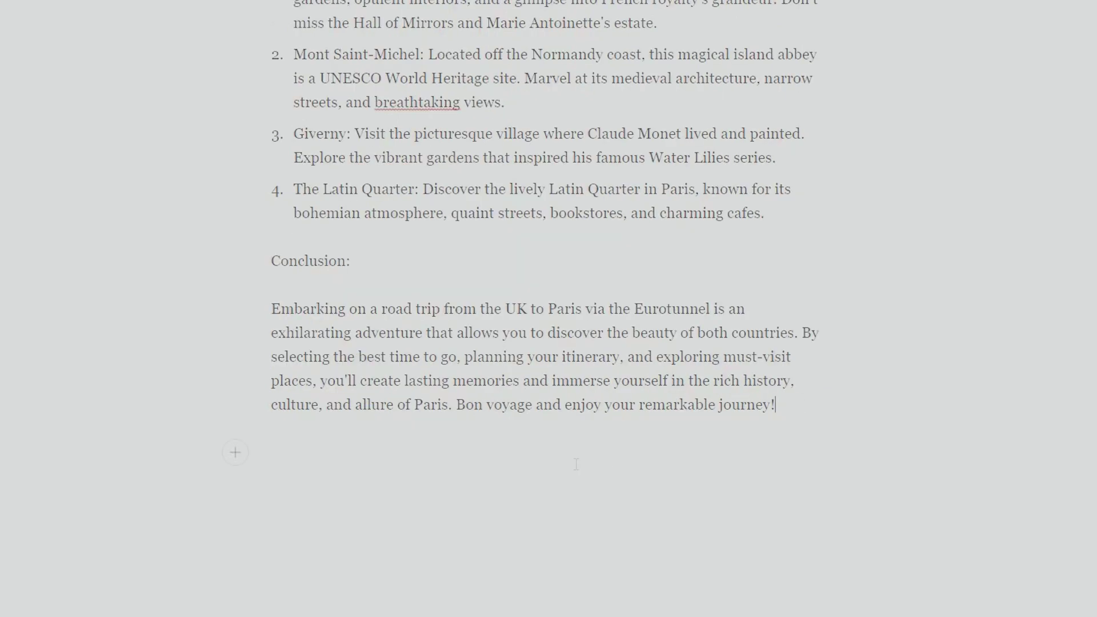
left_click(237, 456)
scroll(420, 497, "down", 5)
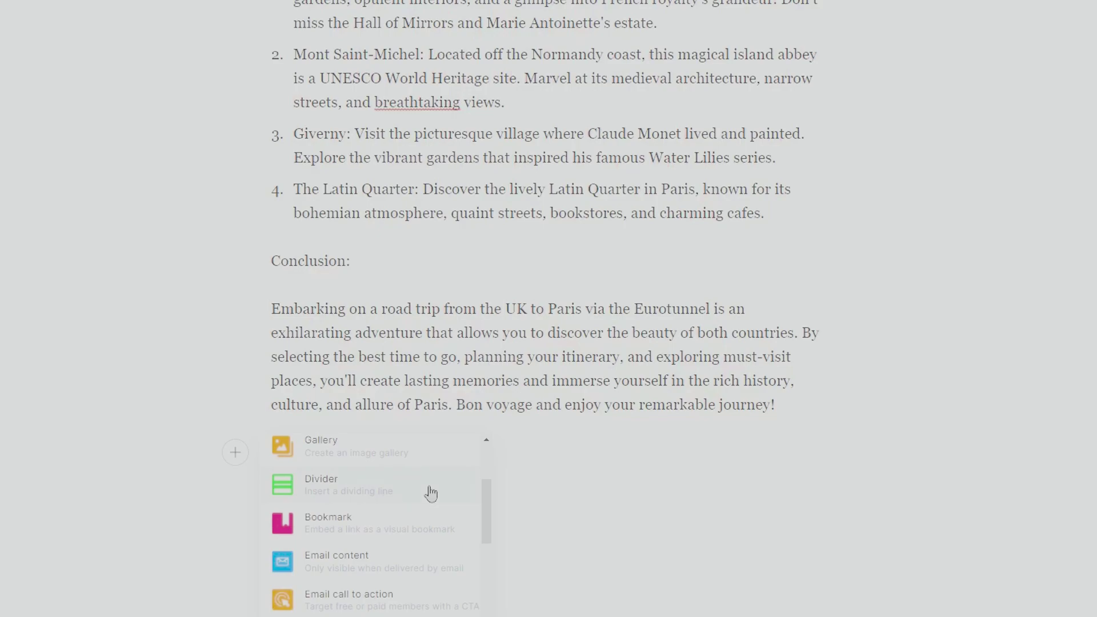
scroll(452, 548, "down", 5)
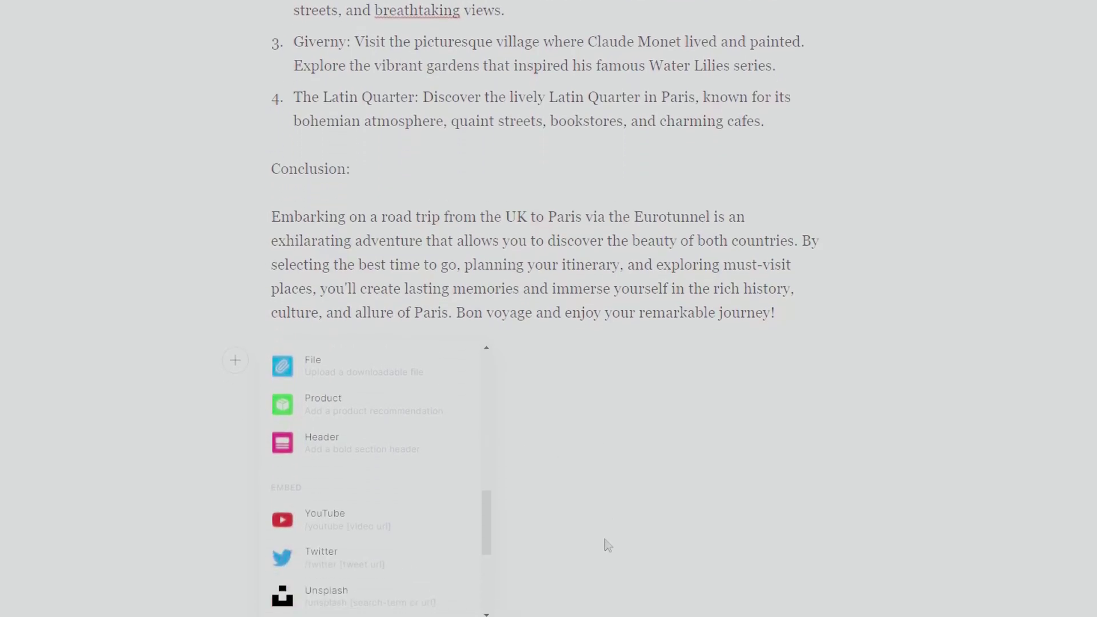
scroll(385, 534, "down", 3)
scroll(385, 532, "up", 10)
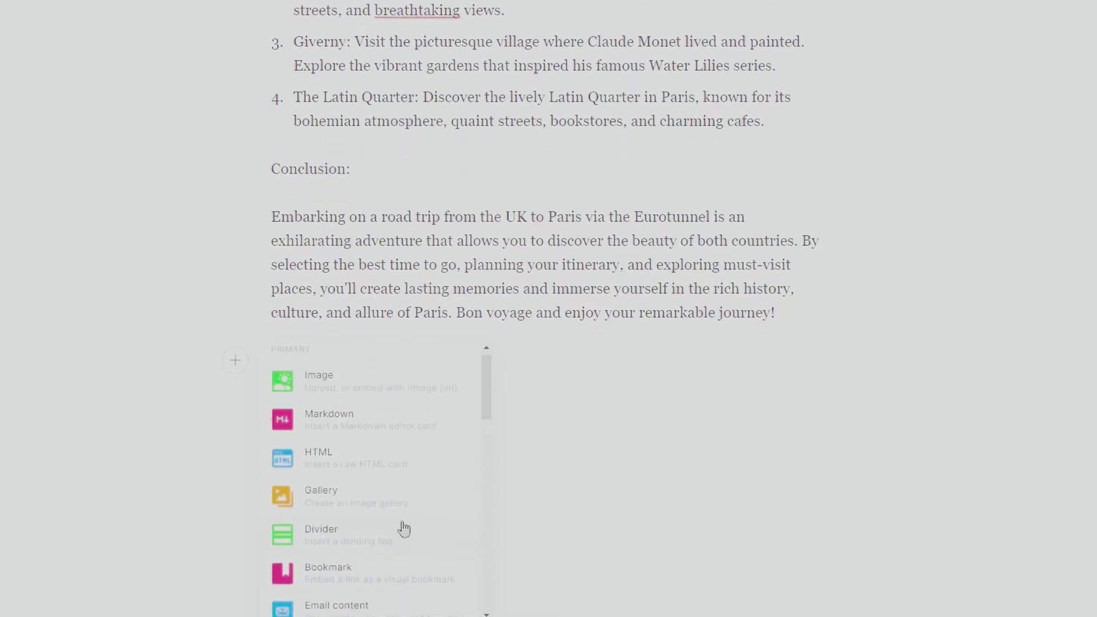
scroll(658, 546, "down", 3)
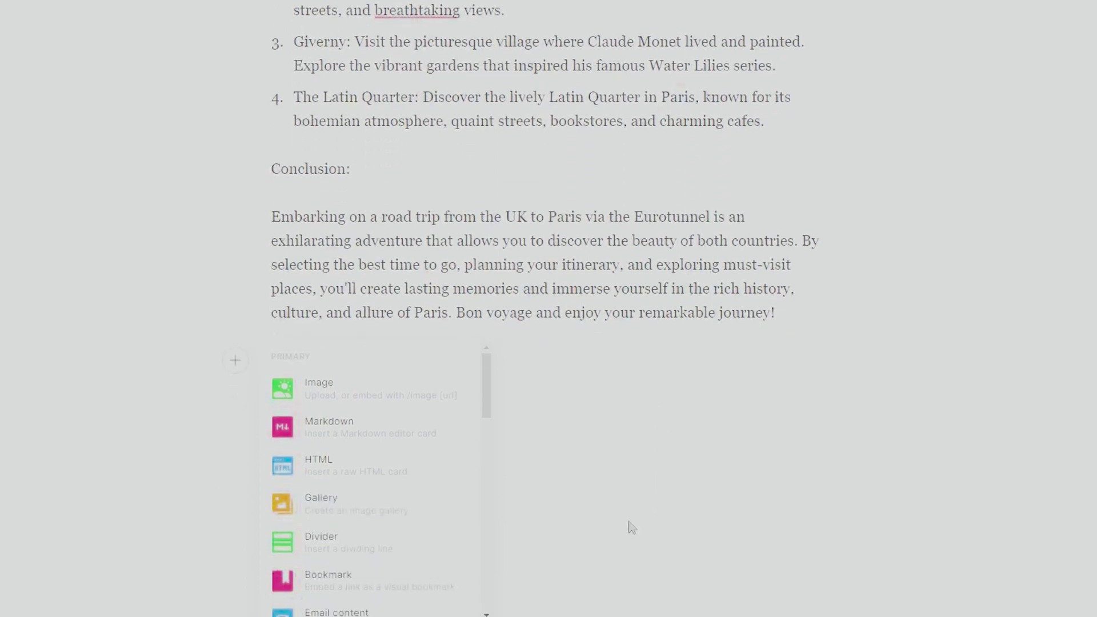
scroll(433, 491, "down", 3)
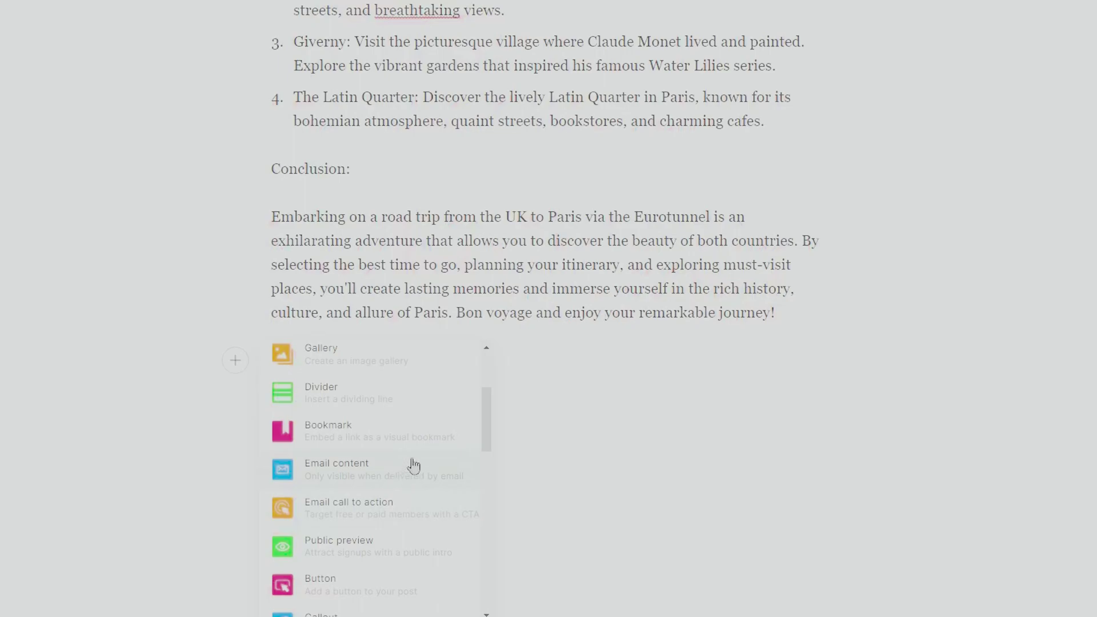
scroll(674, 461, "up", 10)
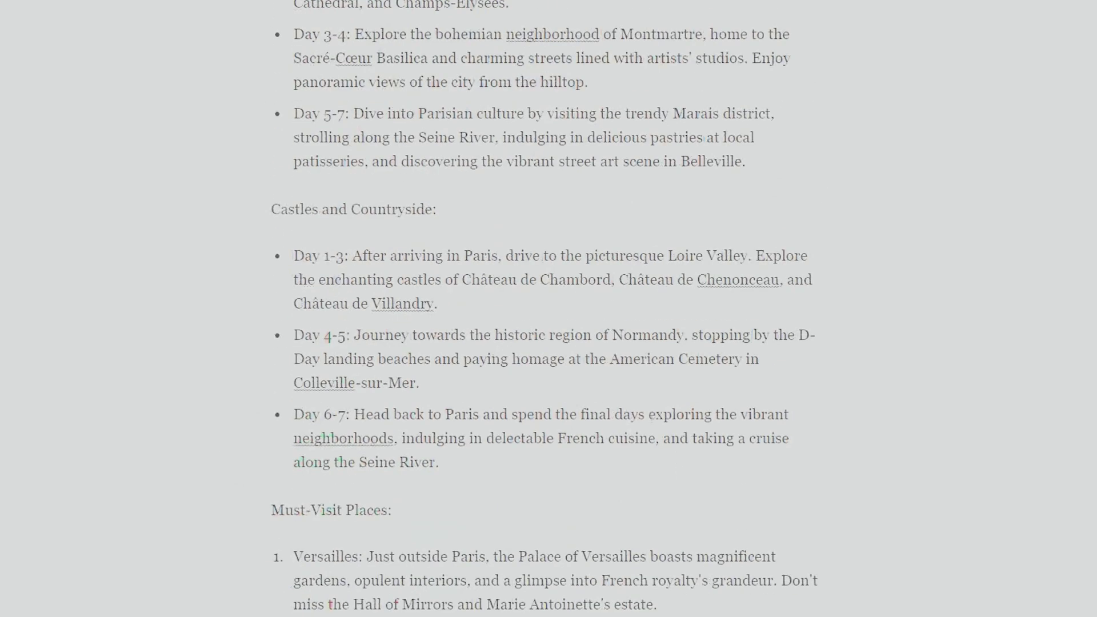
- Insert a divider after the introduction and add an empty paragraph after the Best Time to Go text
scroll(549, 309, "up", 7)
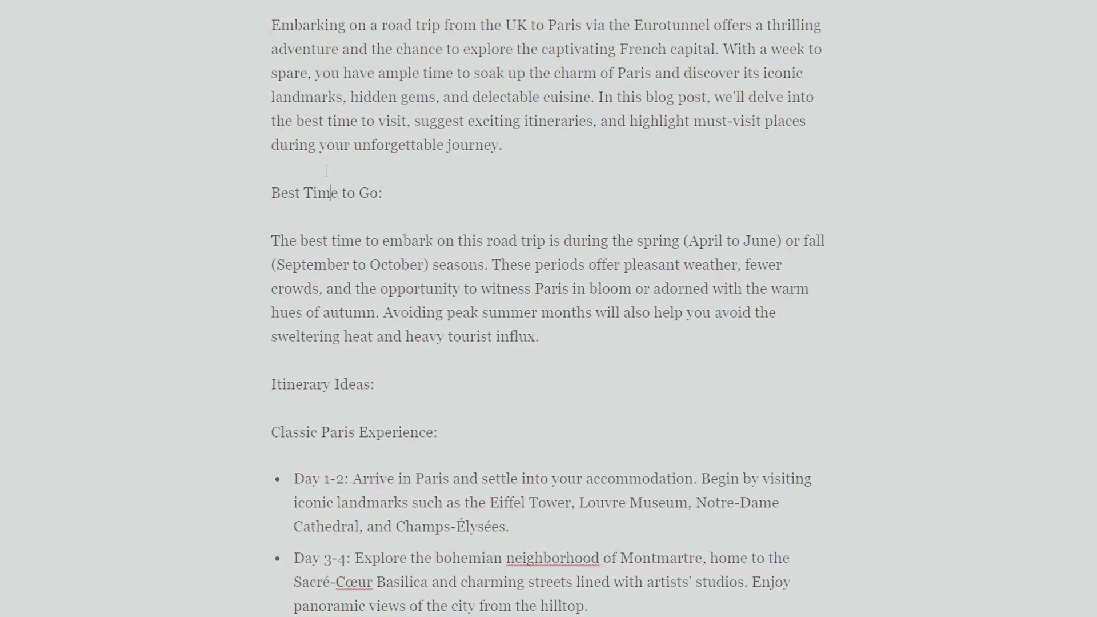
key("Return")
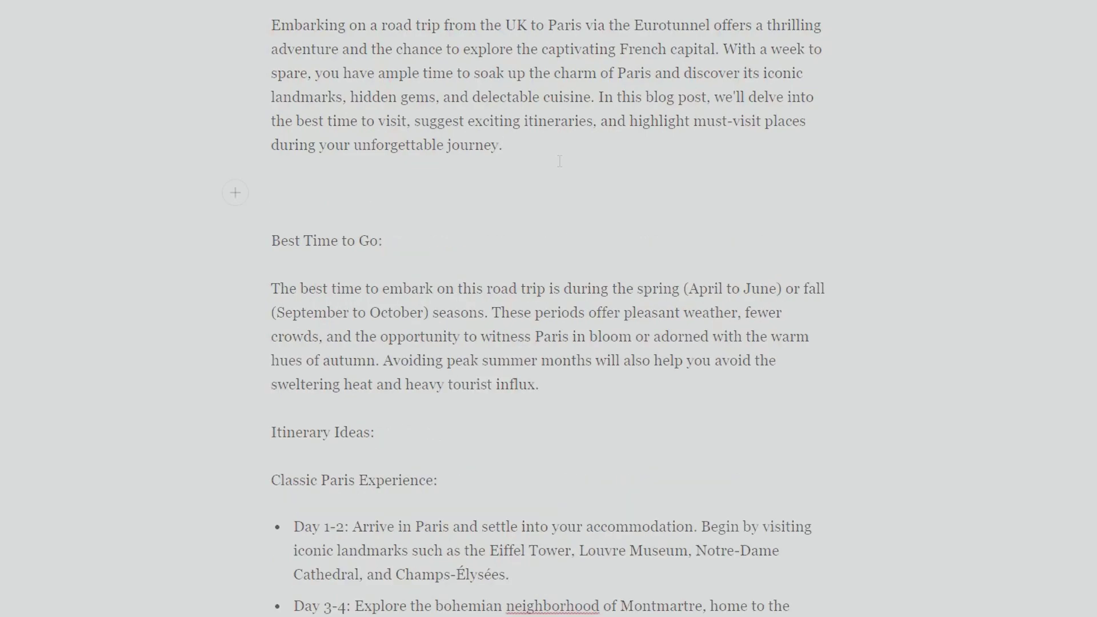
left_click(246, 200)
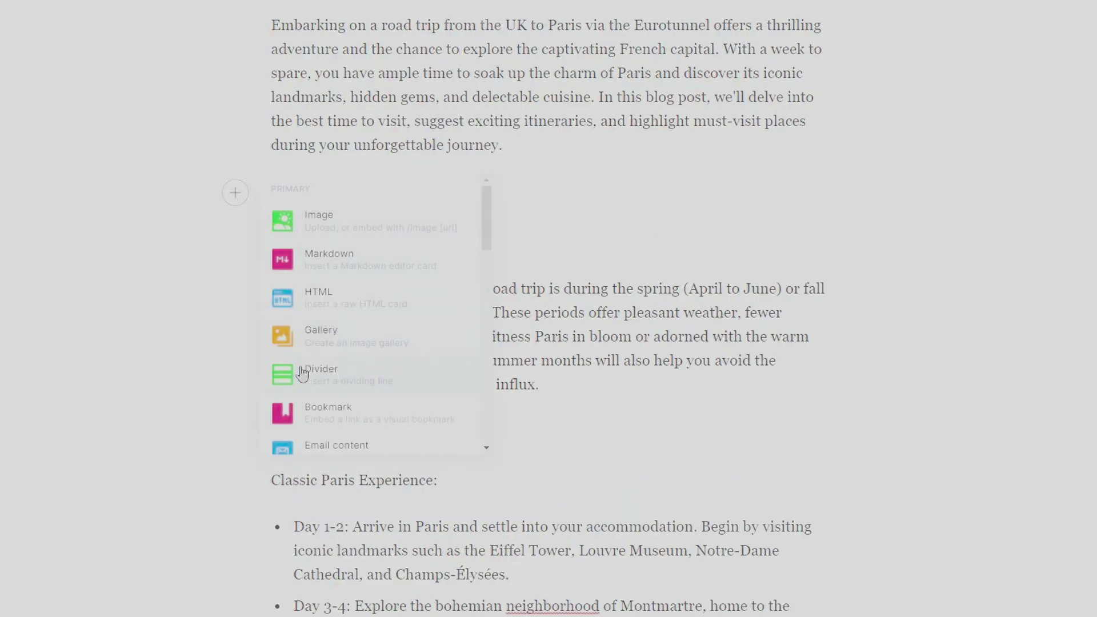
left_click(360, 386)
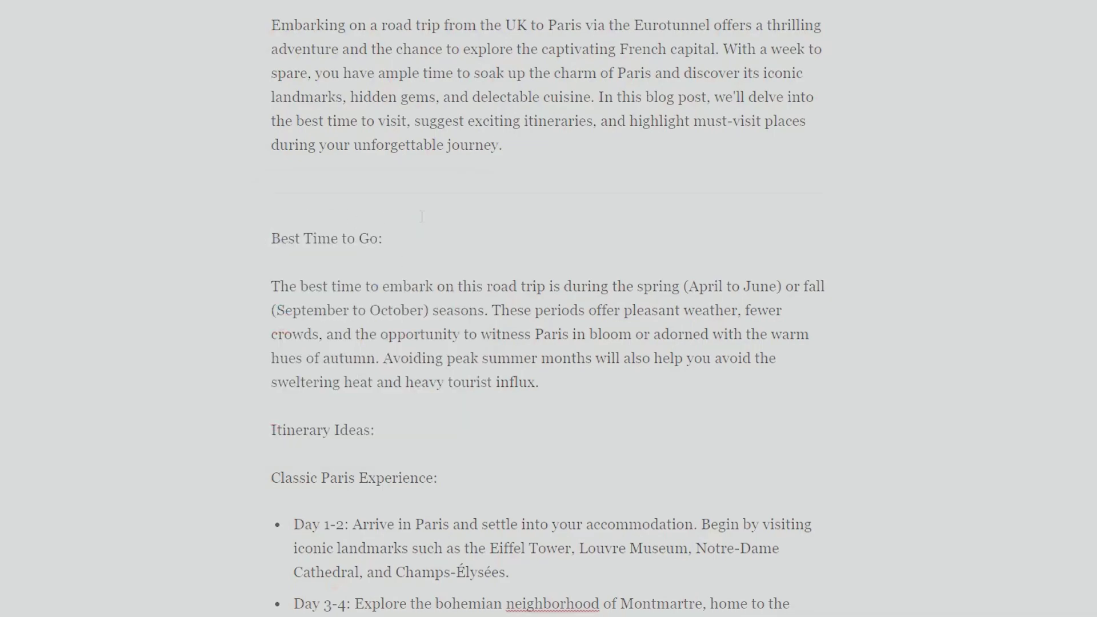
scroll(402, 216, "down", 3)
key("Return")
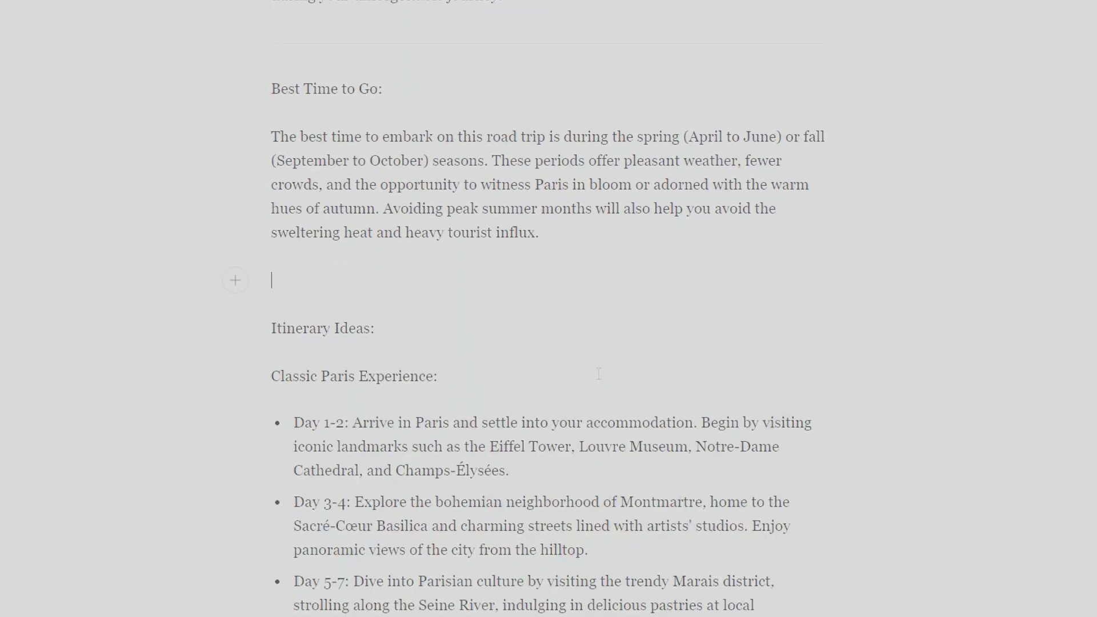
- Open the card inserter on the empty line and scroll down to the Embed options
left_click(235, 280)
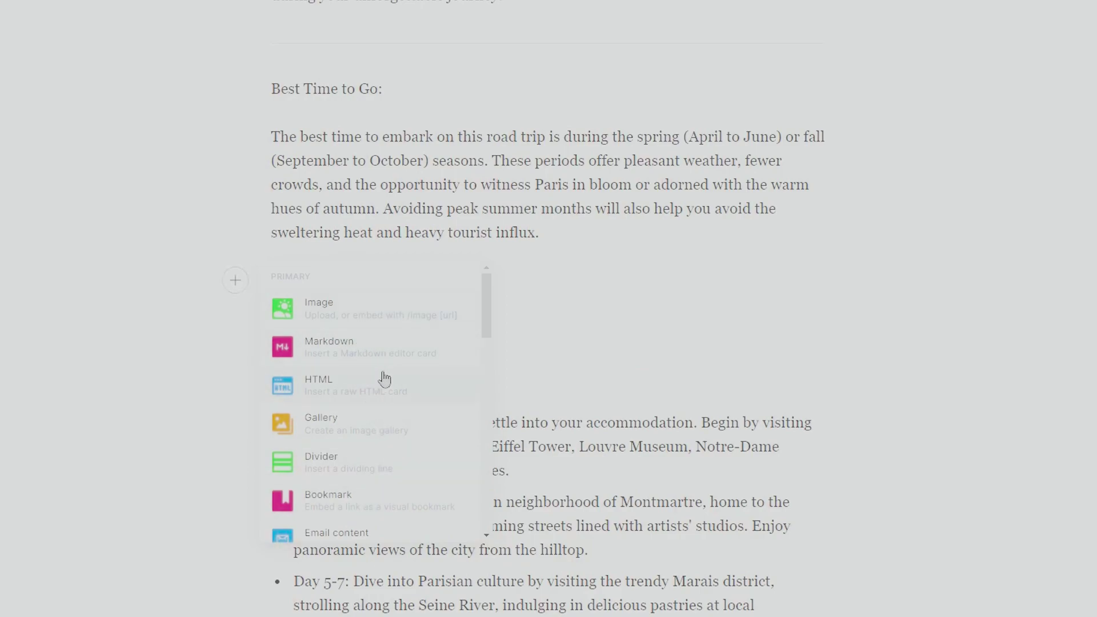
scroll(351, 345, "down", 2)
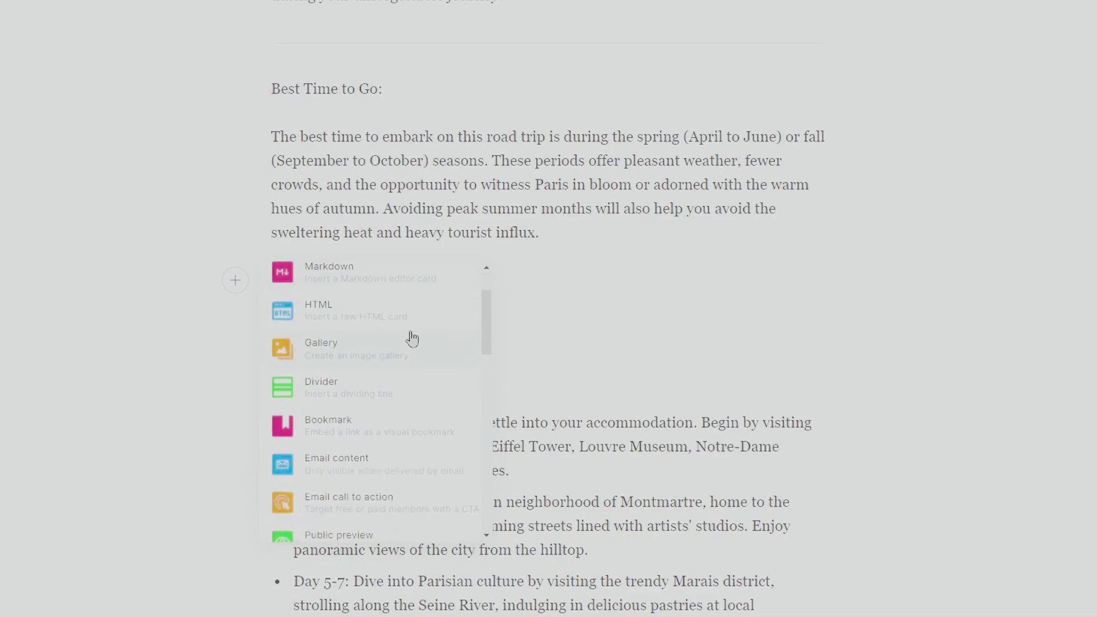
scroll(440, 400, "down", 2)
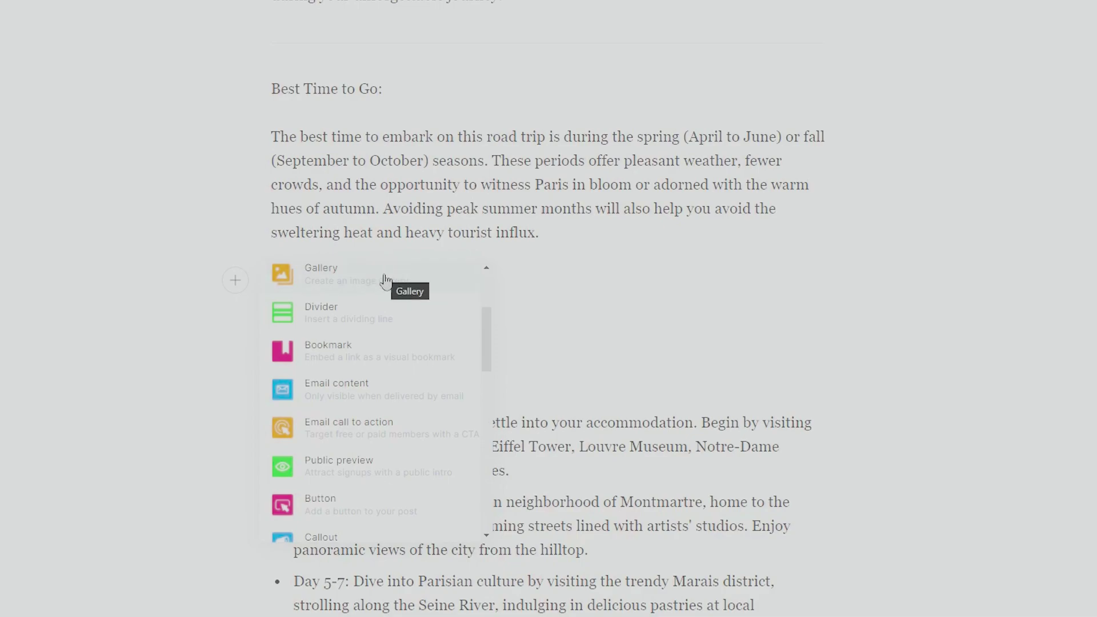
scroll(442, 365, "down", 1)
scroll(442, 364, "down", 3)
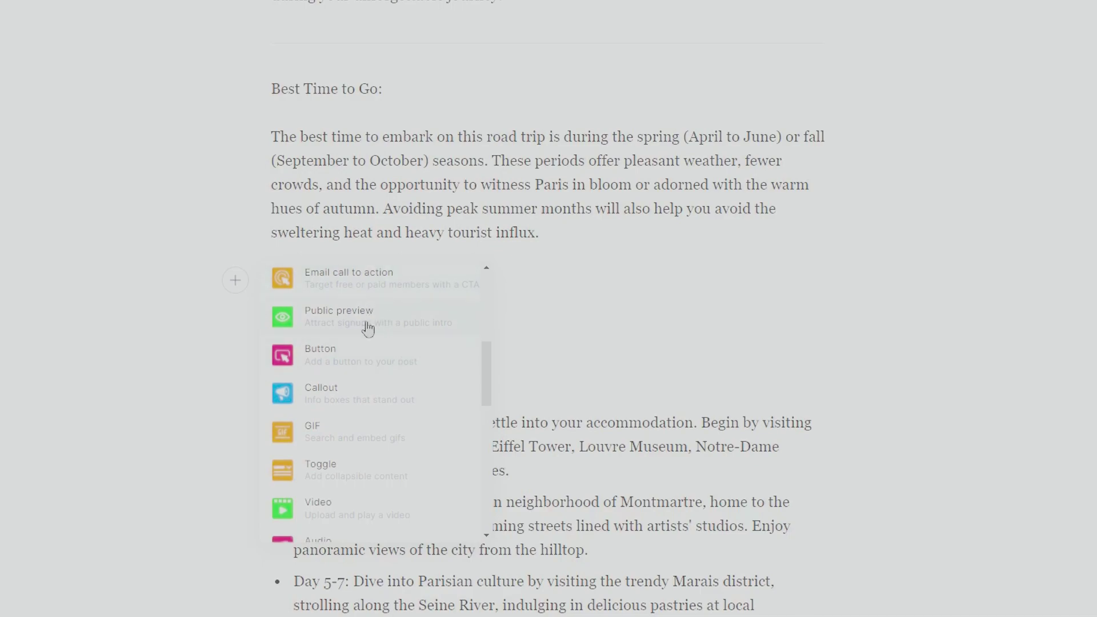
scroll(376, 361, "down", 9)
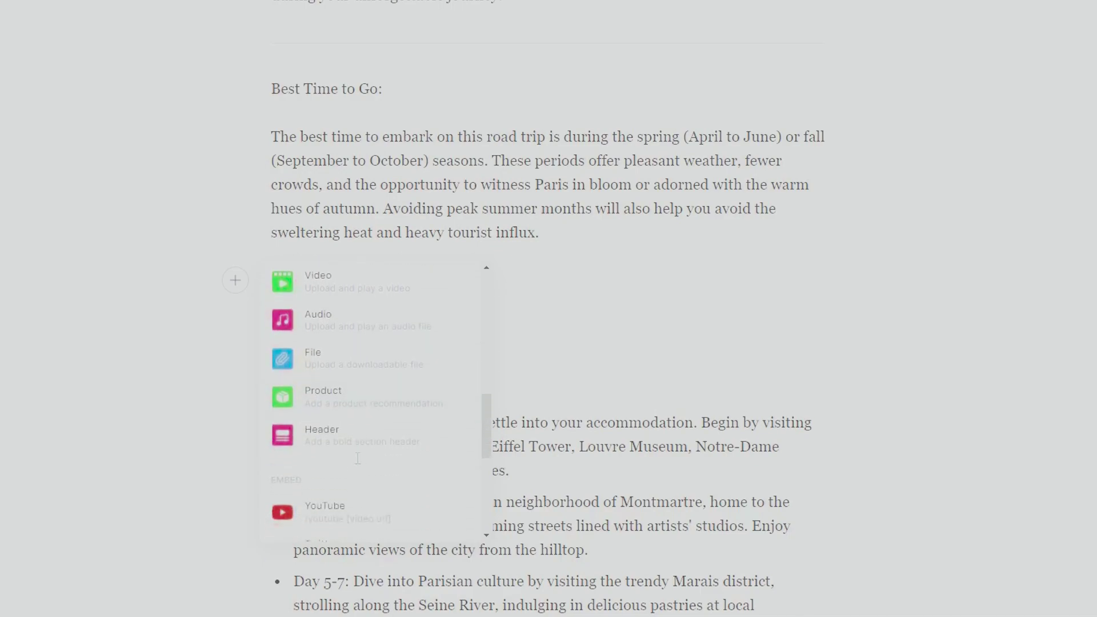
scroll(373, 437, "down", 2)
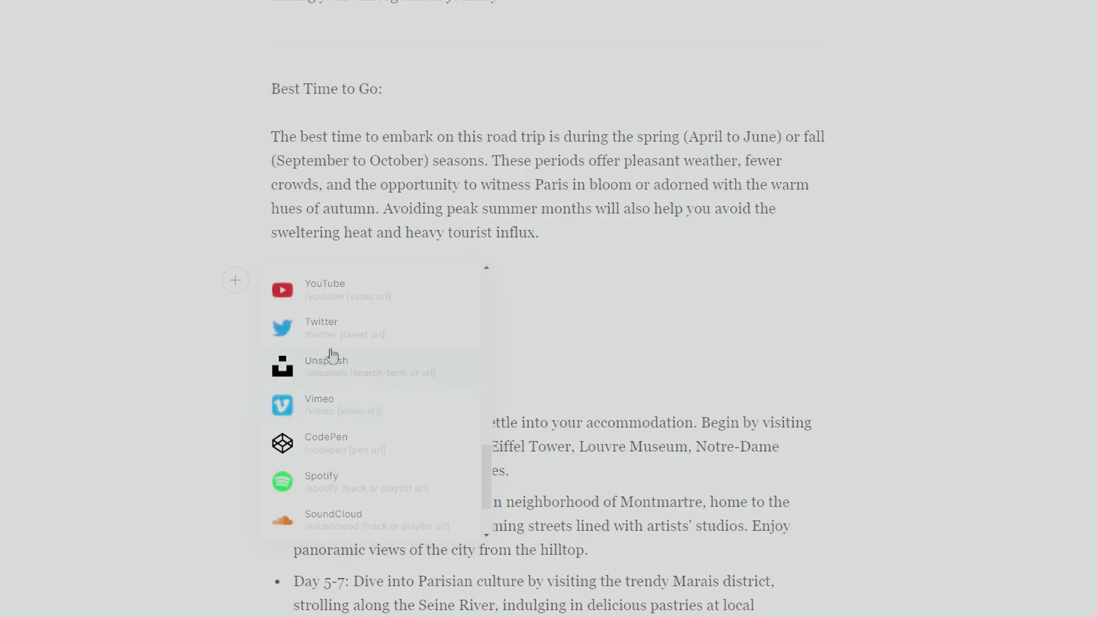
scroll(377, 317, "up", 2)
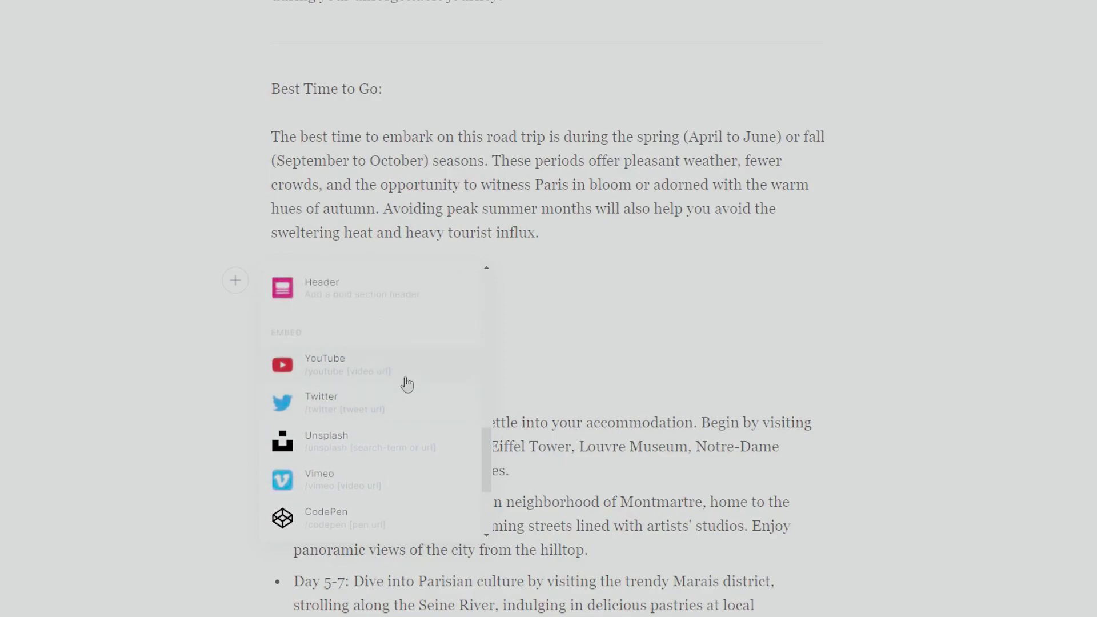
- Insert the Unsplash Arc de Triomphe photo after the Best Time to Go paragraph
left_click(330, 445)
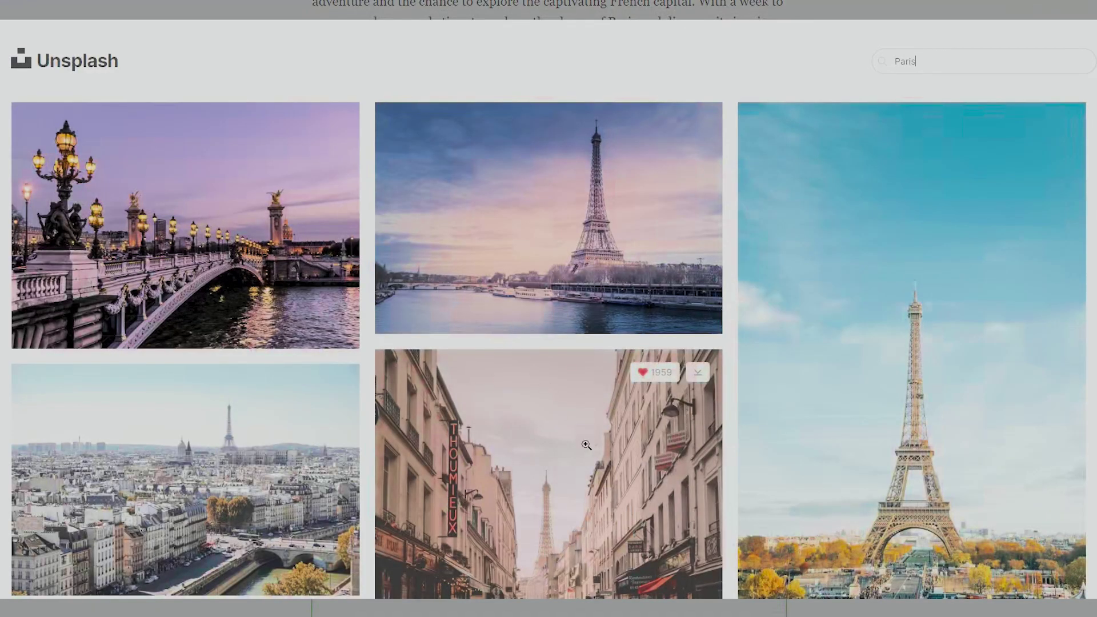
scroll(614, 410, "down", 5)
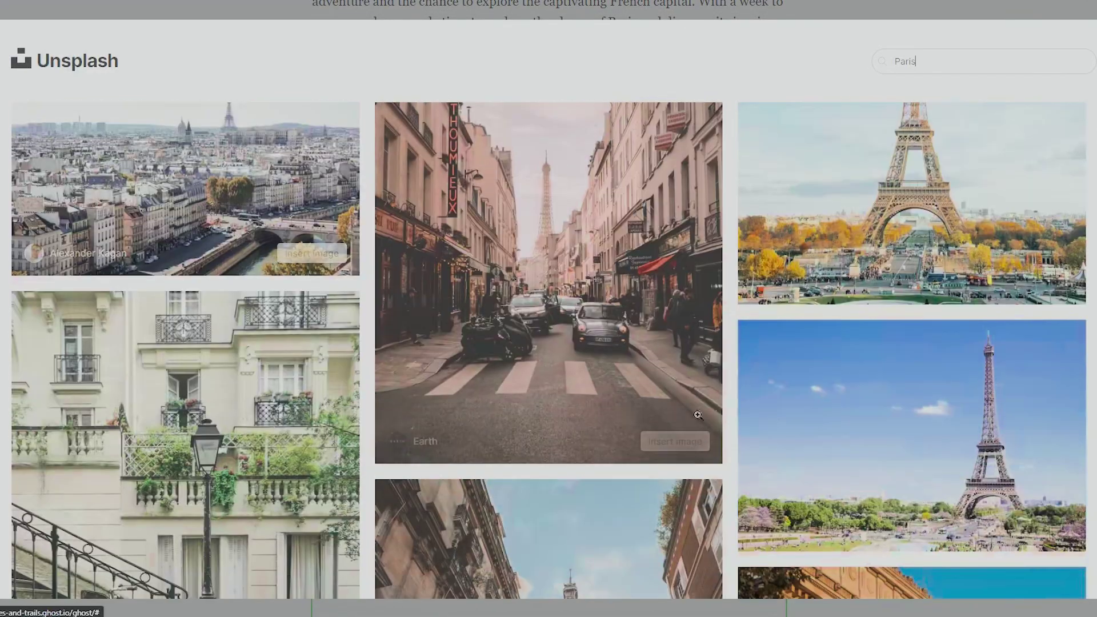
scroll(855, 319, "down", 8)
left_click(856, 319)
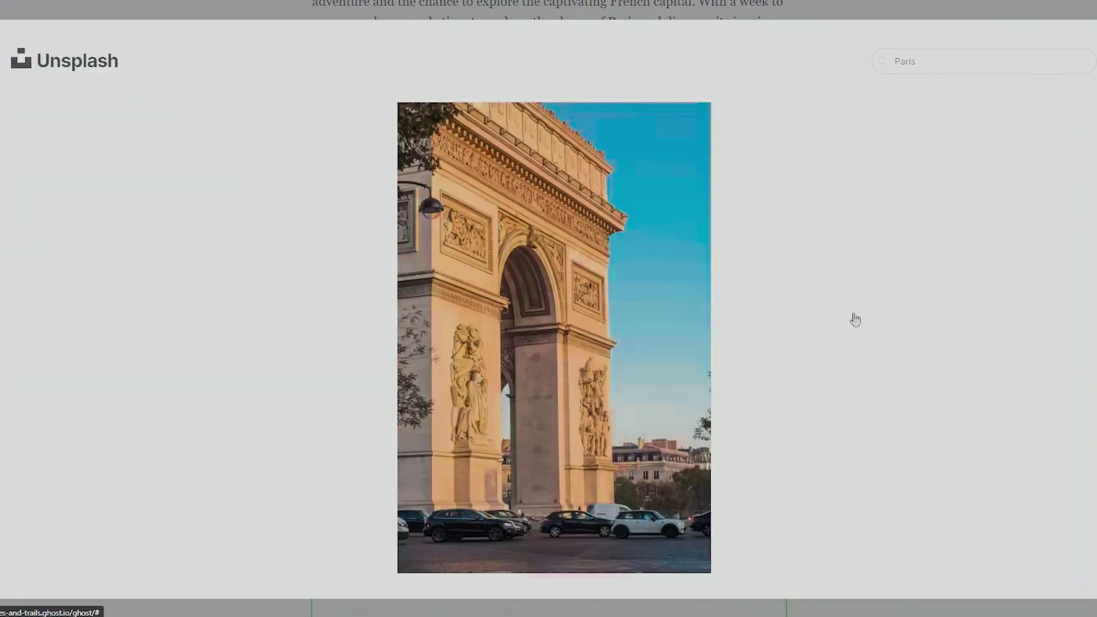
left_click(675, 552)
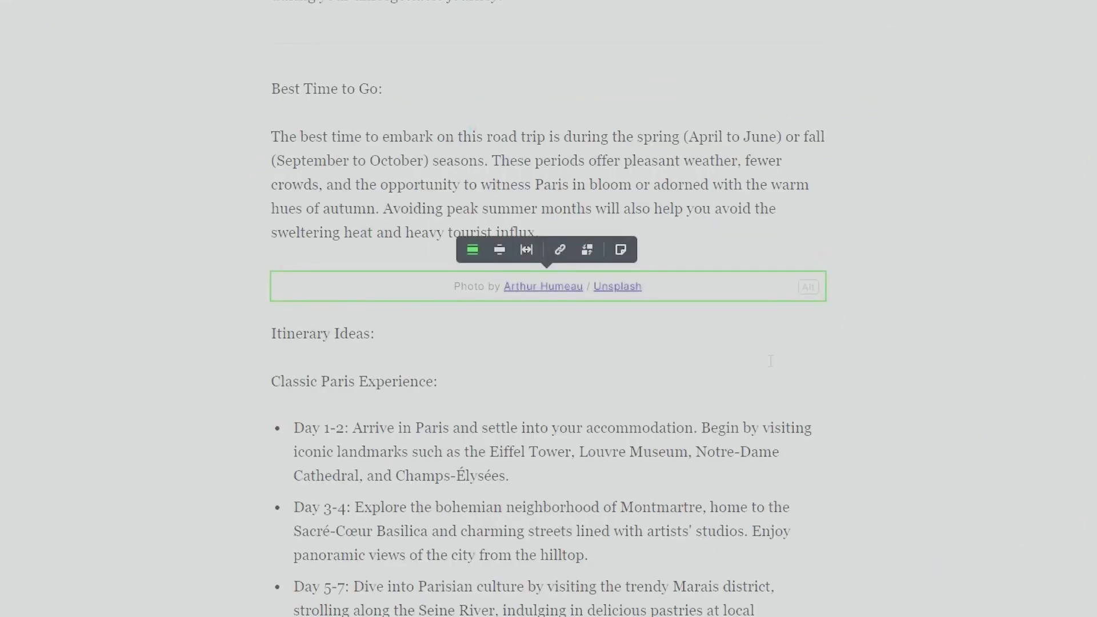
- Open the card list at the end of the post and browse its options
scroll(736, 363, "down", 1)
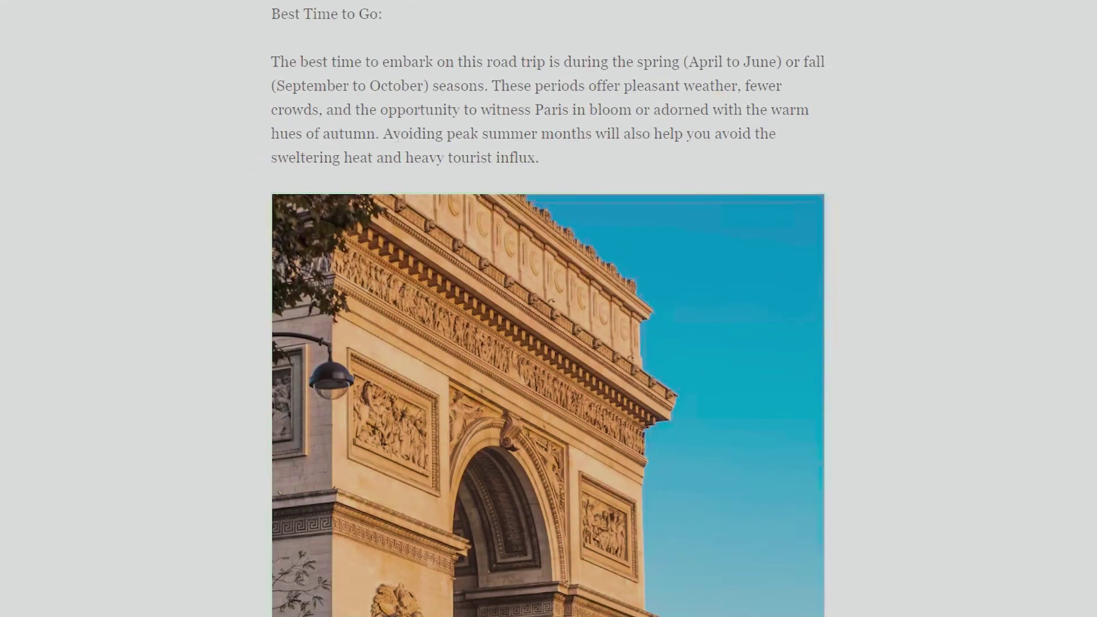
scroll(515, 177, "down", 10)
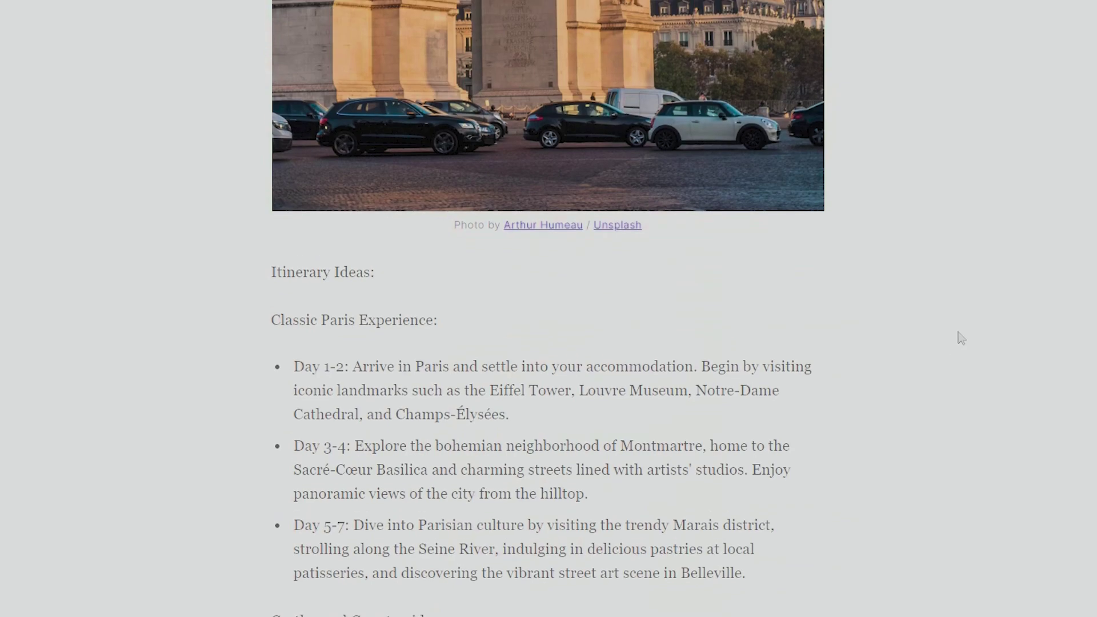
scroll(960, 338, "up", 3)
scroll(908, 317, "down", 4)
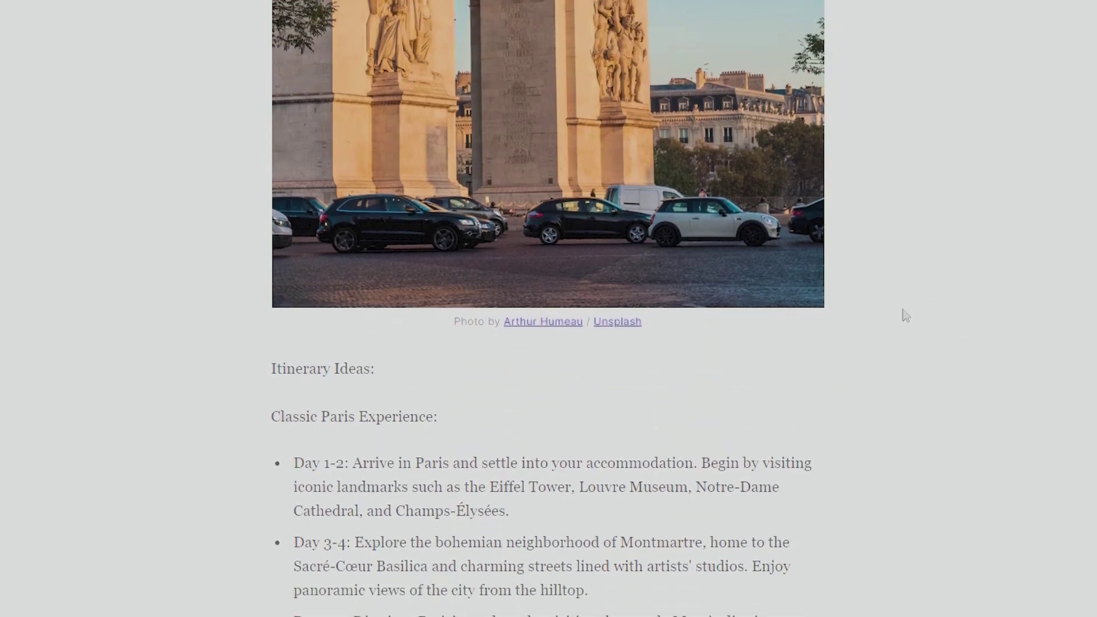
scroll(880, 307, "down", 15)
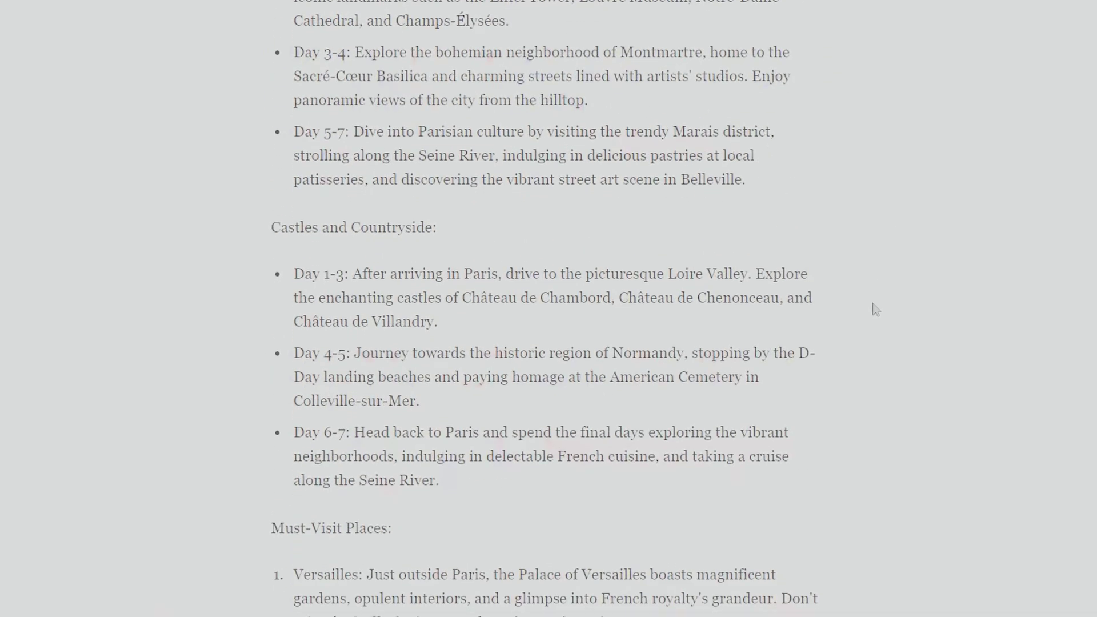
scroll(232, 453, "down", 2)
left_click(233, 453)
scroll(363, 490, "down", 8)
scroll(671, 483, "down", 2)
scroll(358, 514, "down", 2)
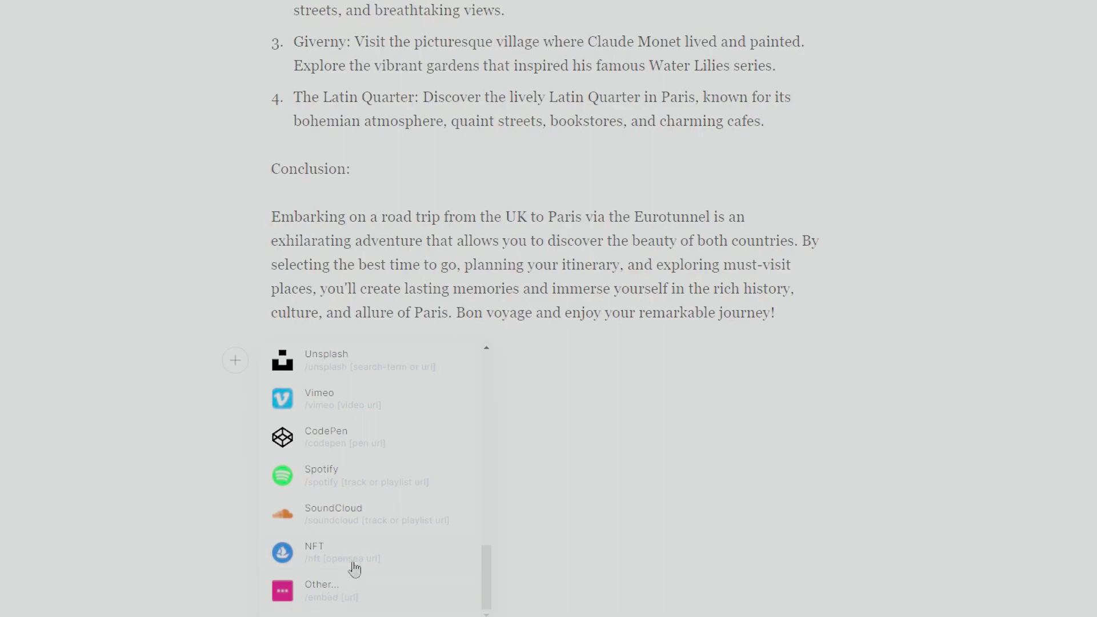
scroll(357, 589, "up", 15)
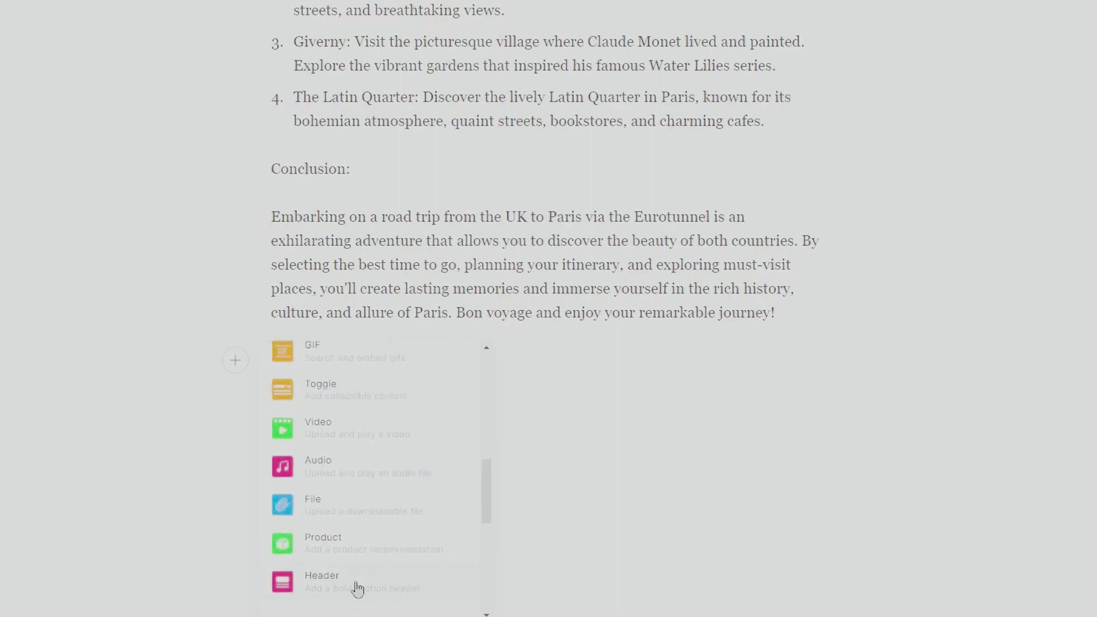
scroll(368, 576, "up", 15)
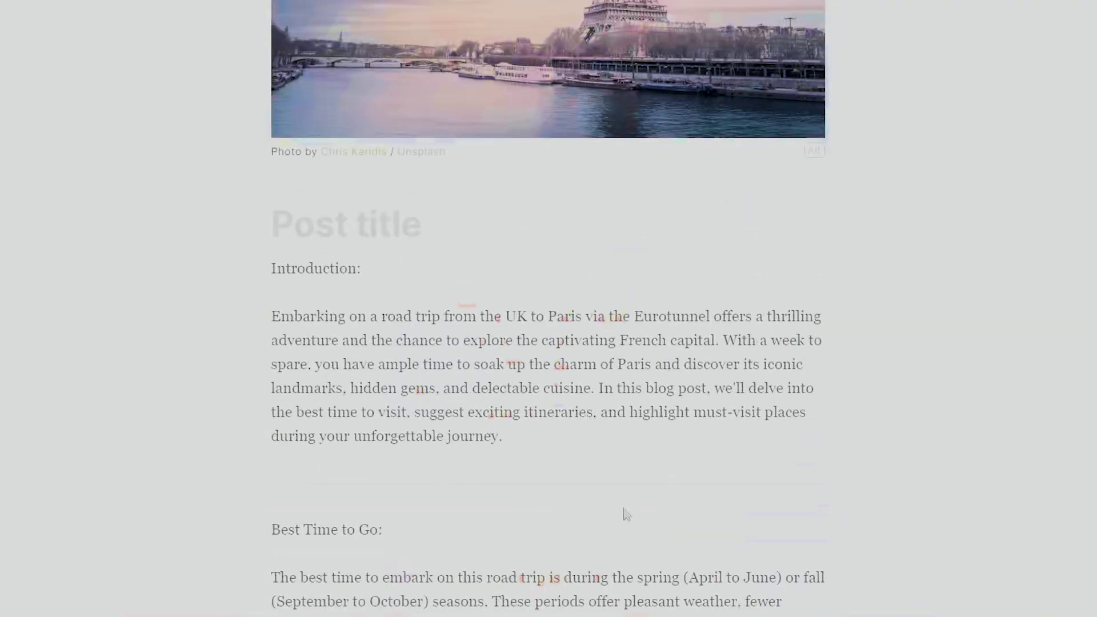
scroll(627, 514, "up", 5)
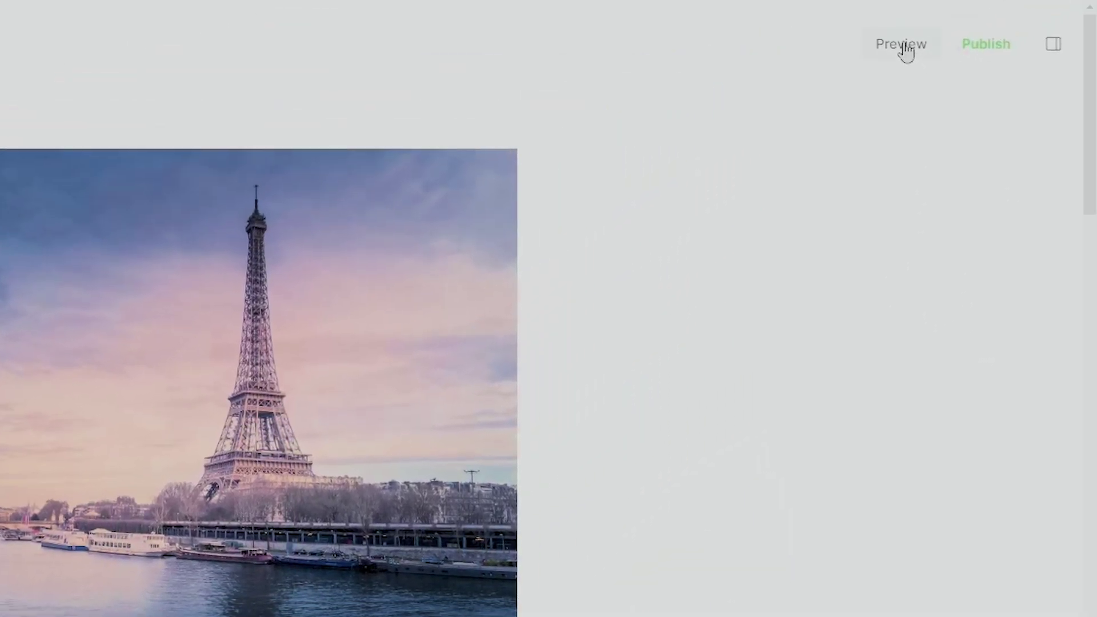
- Preview the post on desktop, scrolling through the (Untitled) post with its Eiffel Tower image
left_click(906, 46)
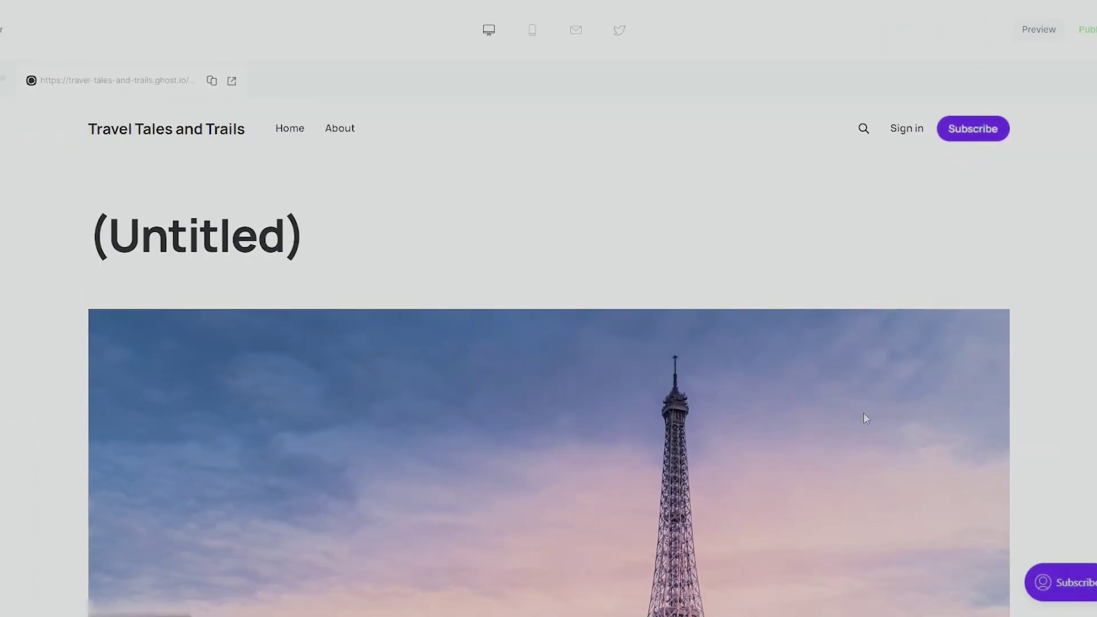
scroll(863, 412, "down", 10)
scroll(863, 420, "down", 15)
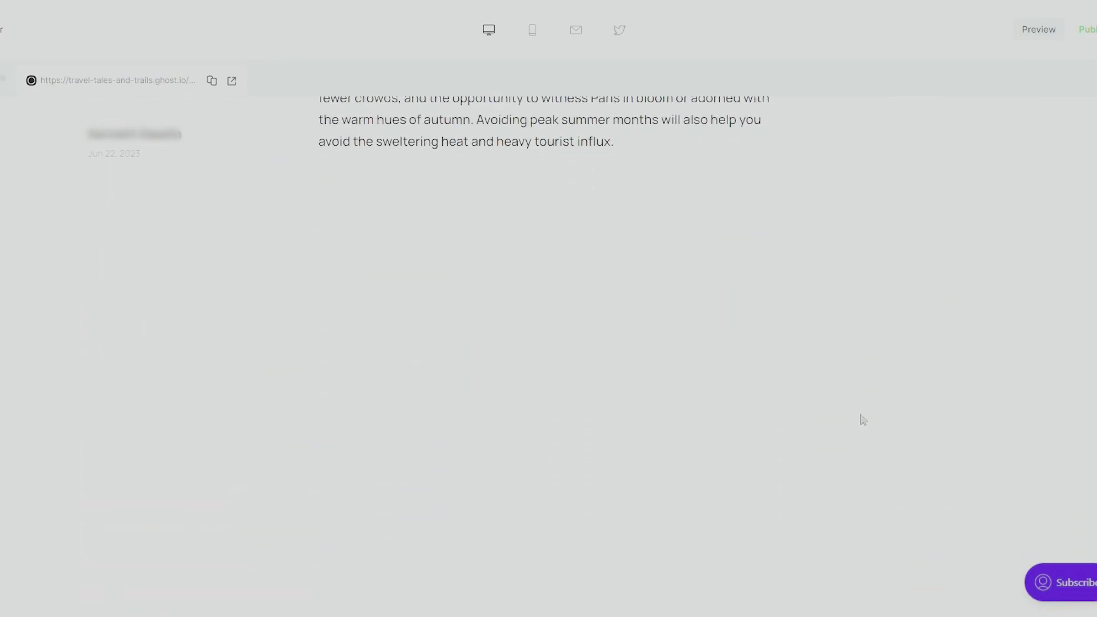
scroll(117, 224, "down", 1)
scroll(124, 262, "up", 1)
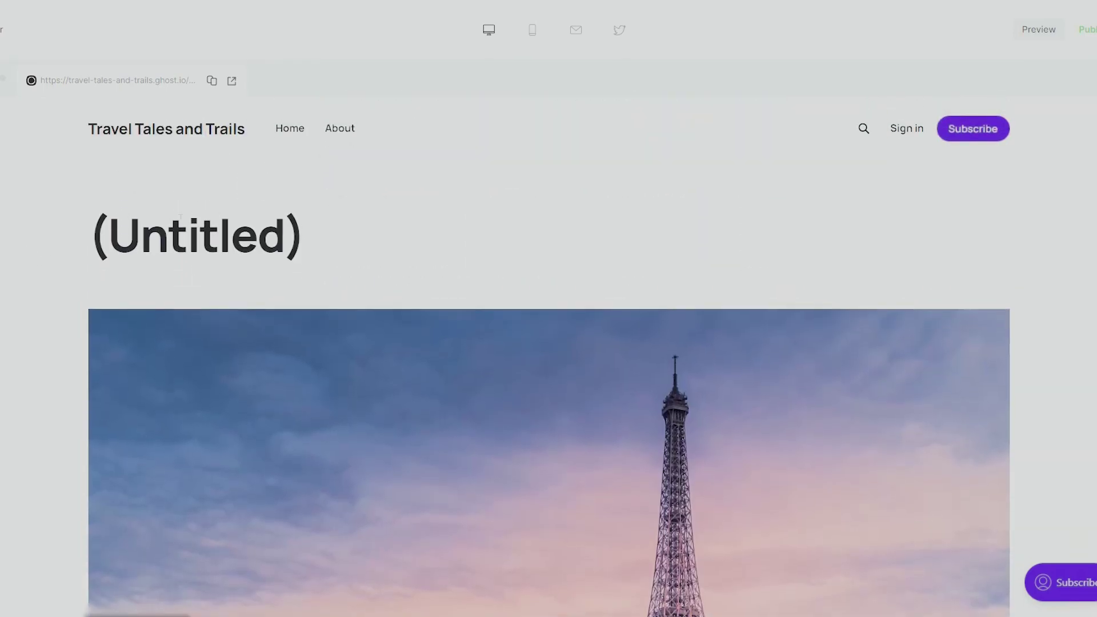
scroll(311, 392, "down", 10)
scroll(673, 376, "up", 4)
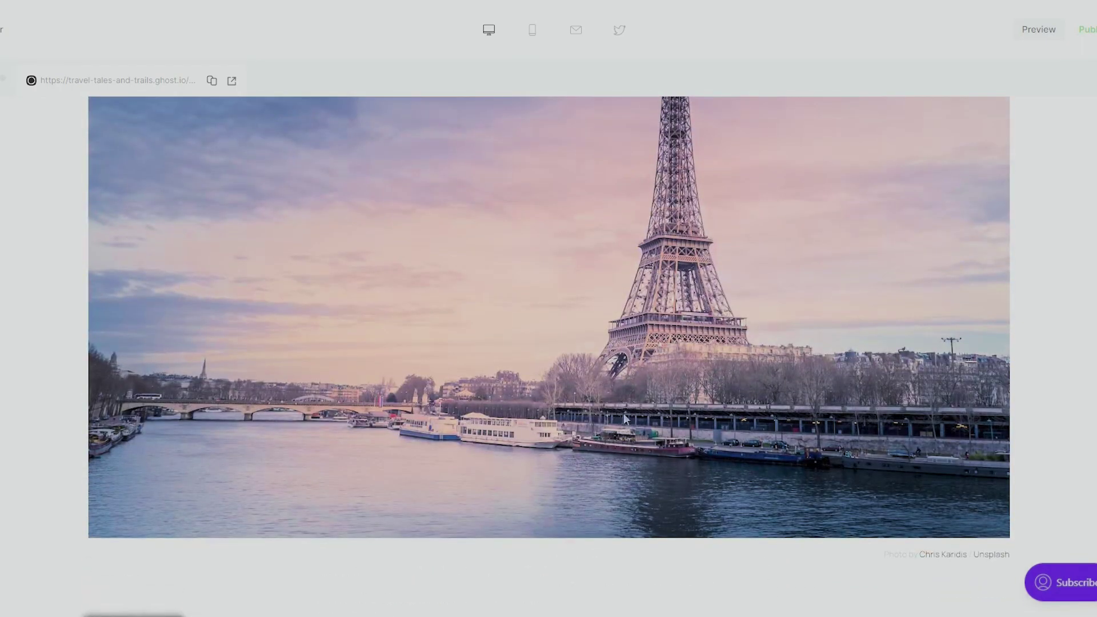
scroll(656, 338, "down", 7)
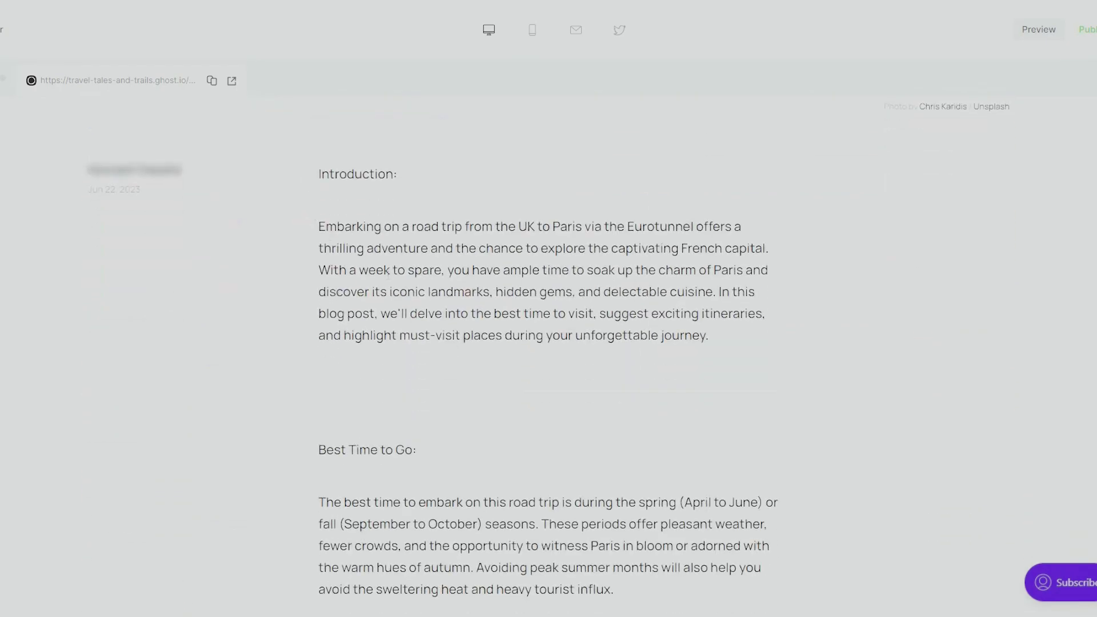
scroll(611, 400, "down", 20)
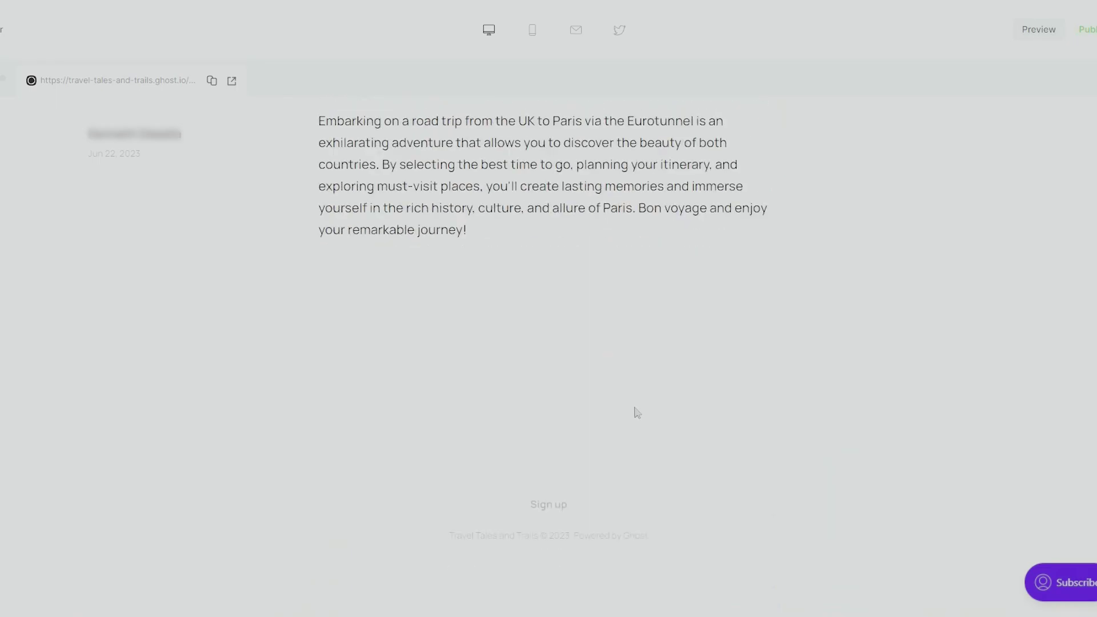
scroll(730, 421, "up", 6)
scroll(214, 194, "down", 6)
scroll(619, 524, "up", 20)
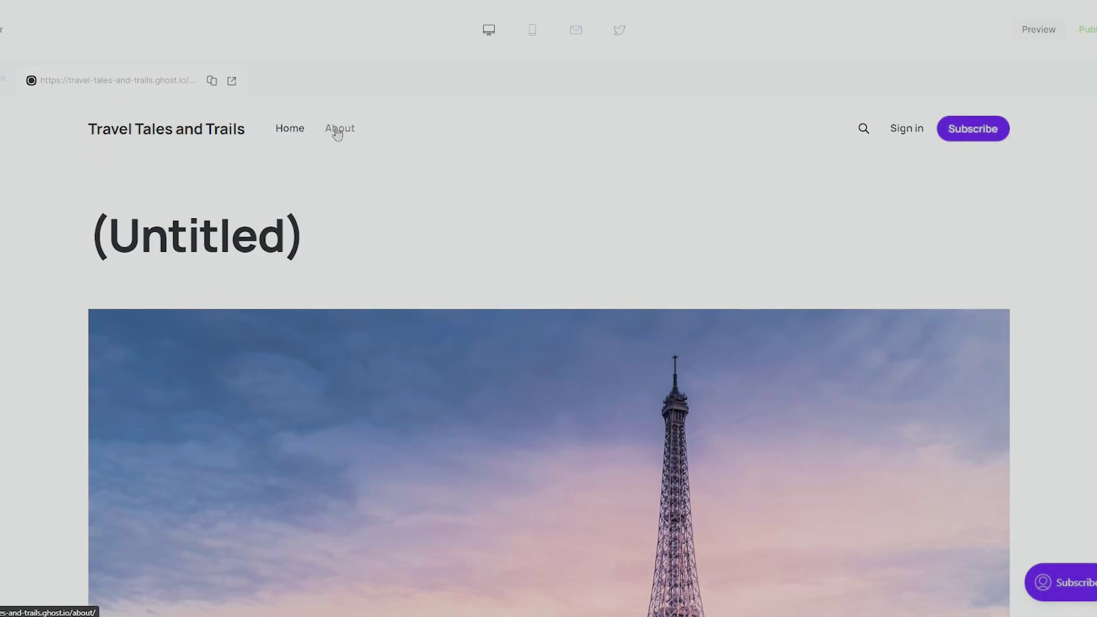
- Check the post's mobile and email previews
left_click(538, 35)
left_click(580, 36)
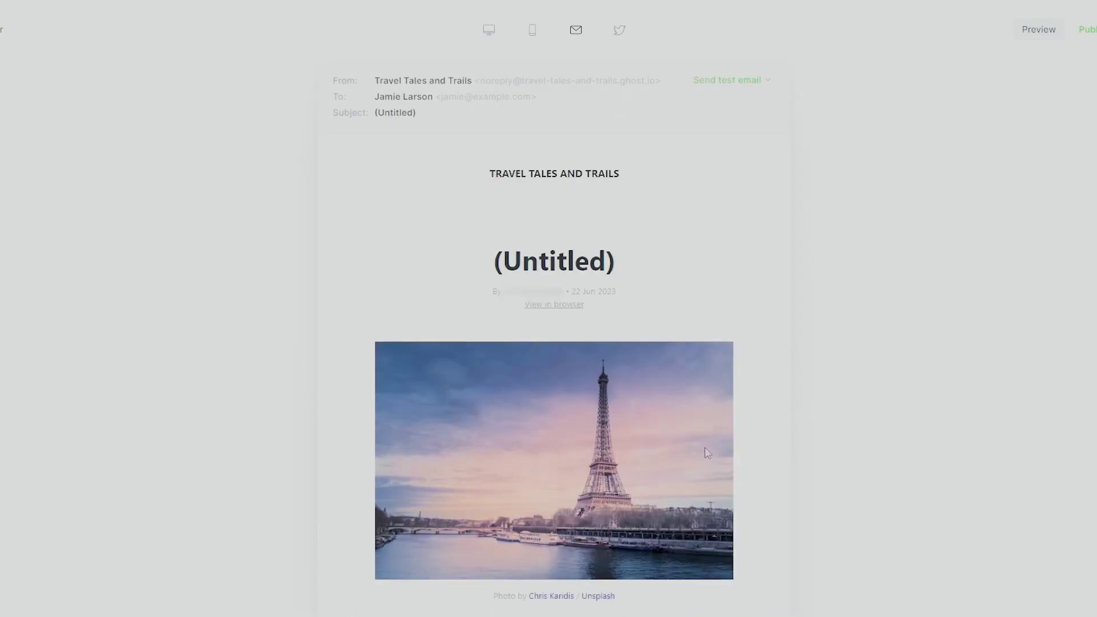
scroll(711, 453, "down", 20)
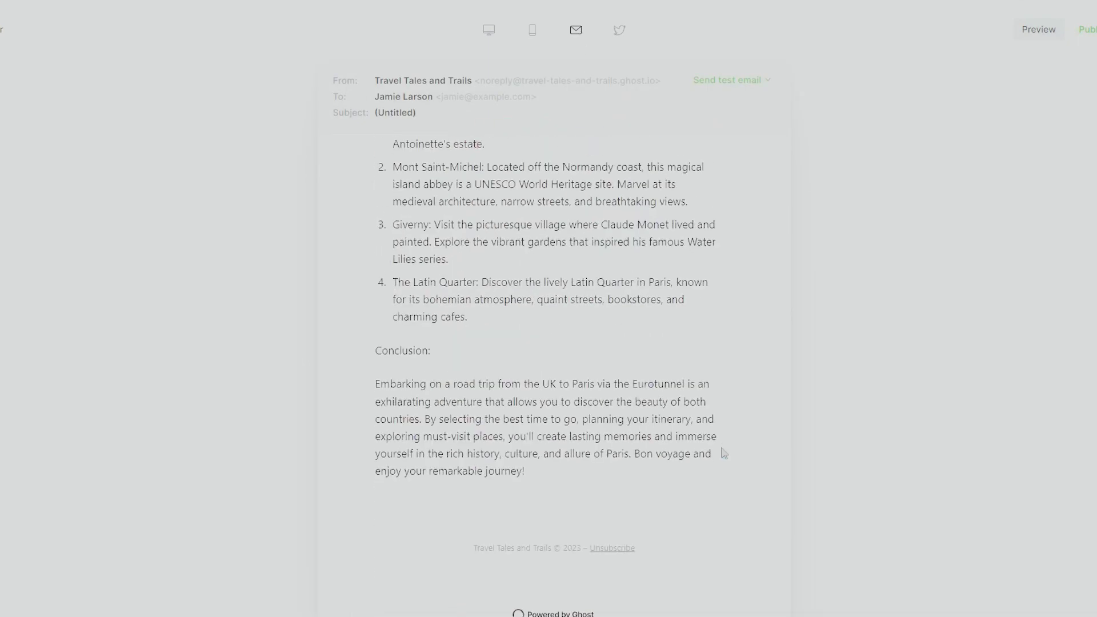
scroll(724, 453, "up", 20)
- Review the Facebook, Twitter and Google share cards, then return to the editor
left_click(620, 29)
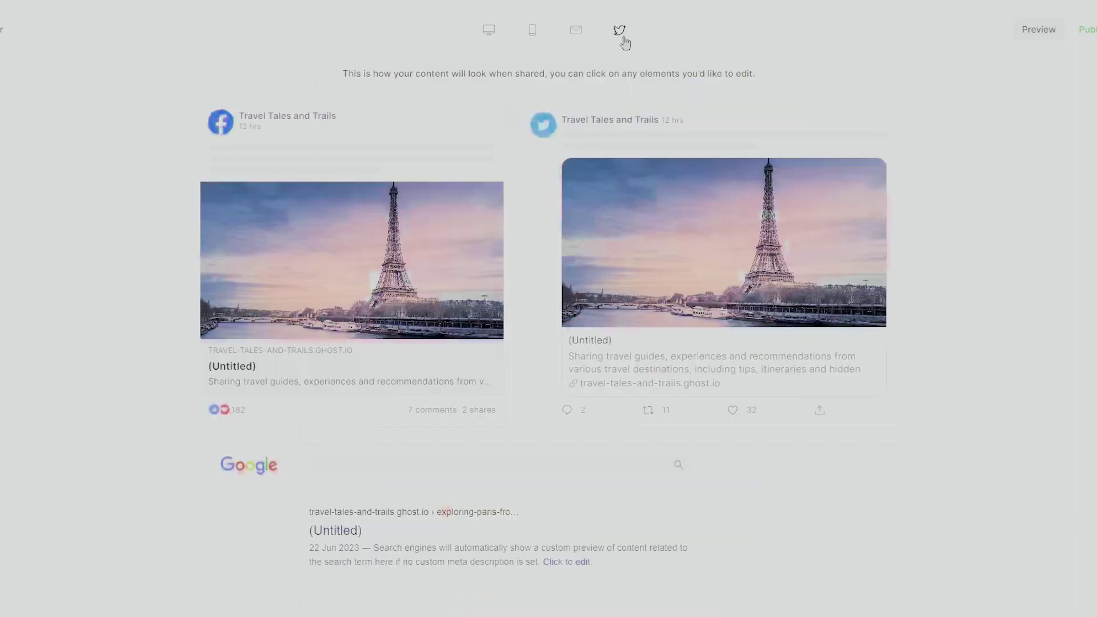
scroll(429, 400, "down", 1)
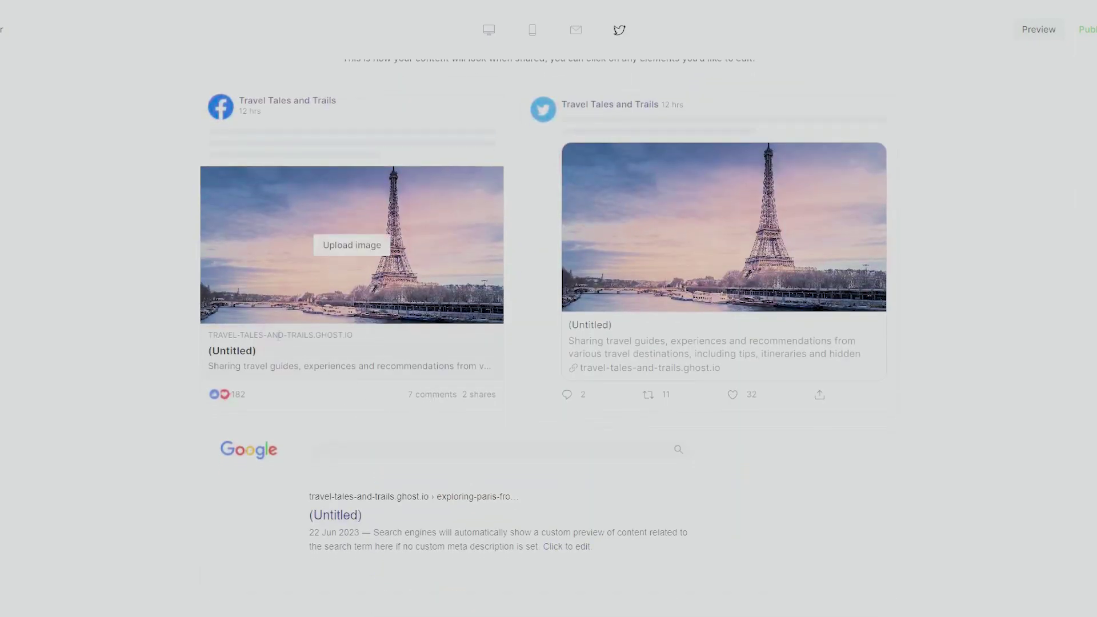
scroll(555, 503, "up", 1)
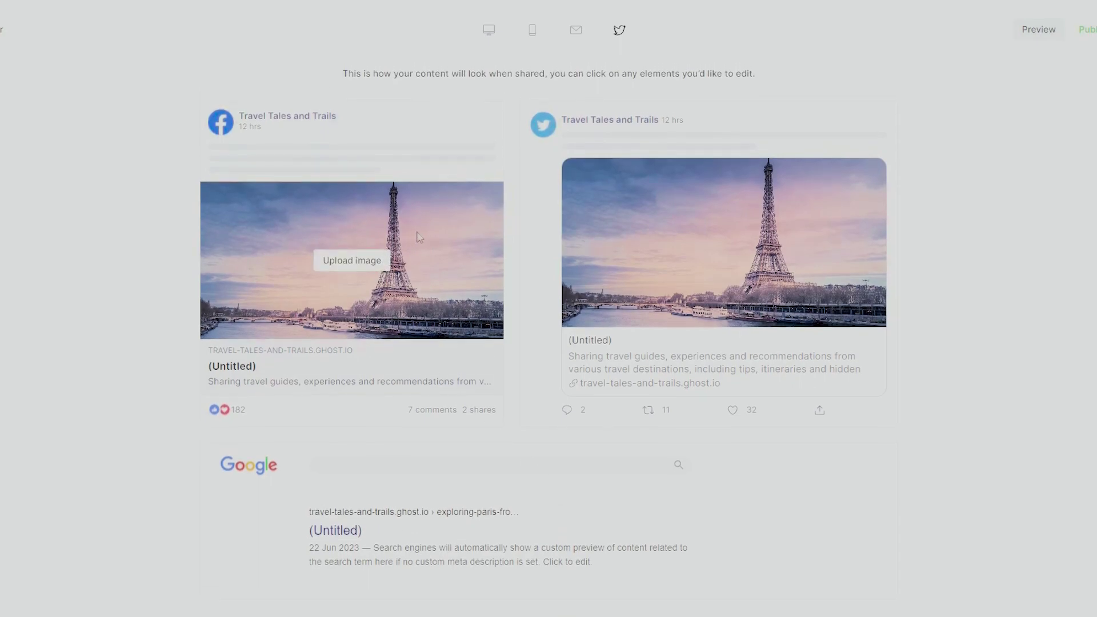
mouse_move(627, 252)
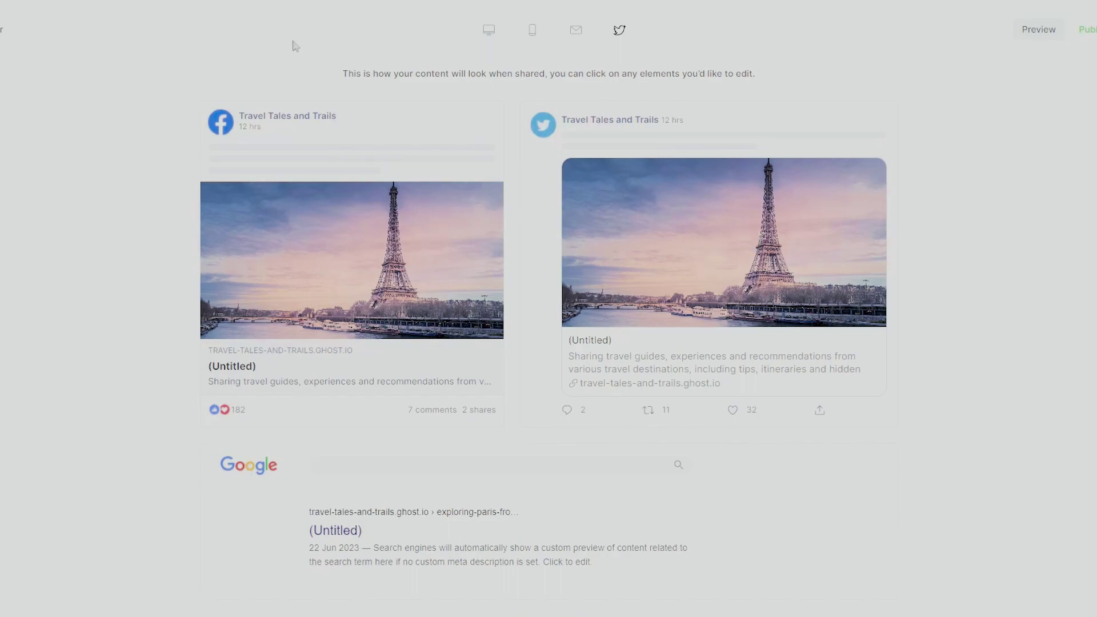
left_click(3, 30)
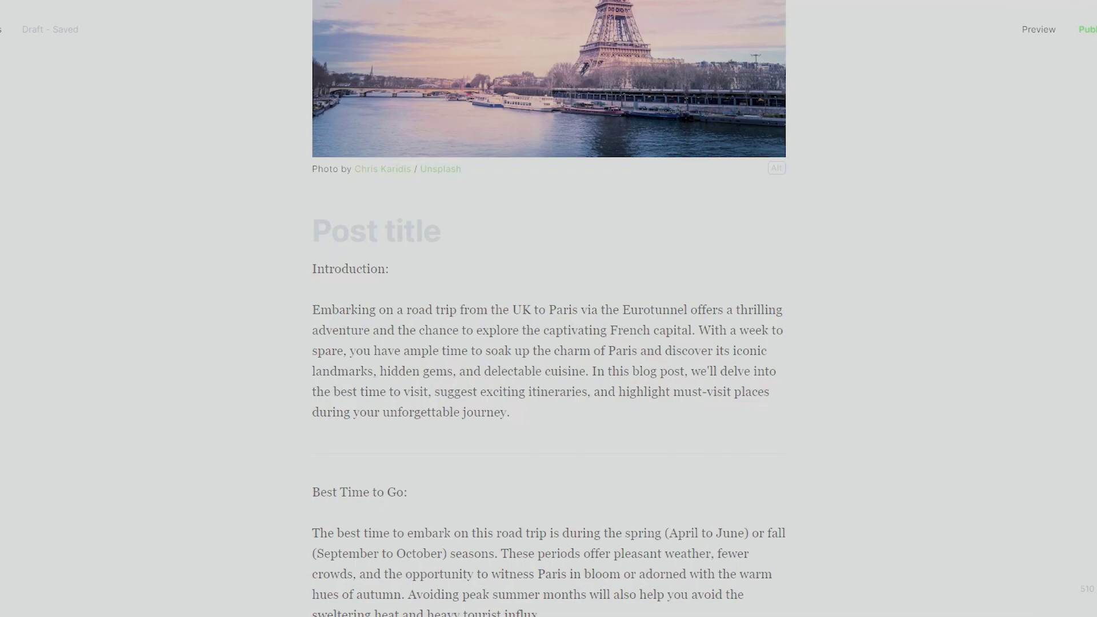
- Title the post 'Exploring Paris from the UK: A Memorable Road Trip via the Eurotunnel' and check the previews
type("Exploring Paris from the UK: A Memorable Road Trip via the Eurotunnel")
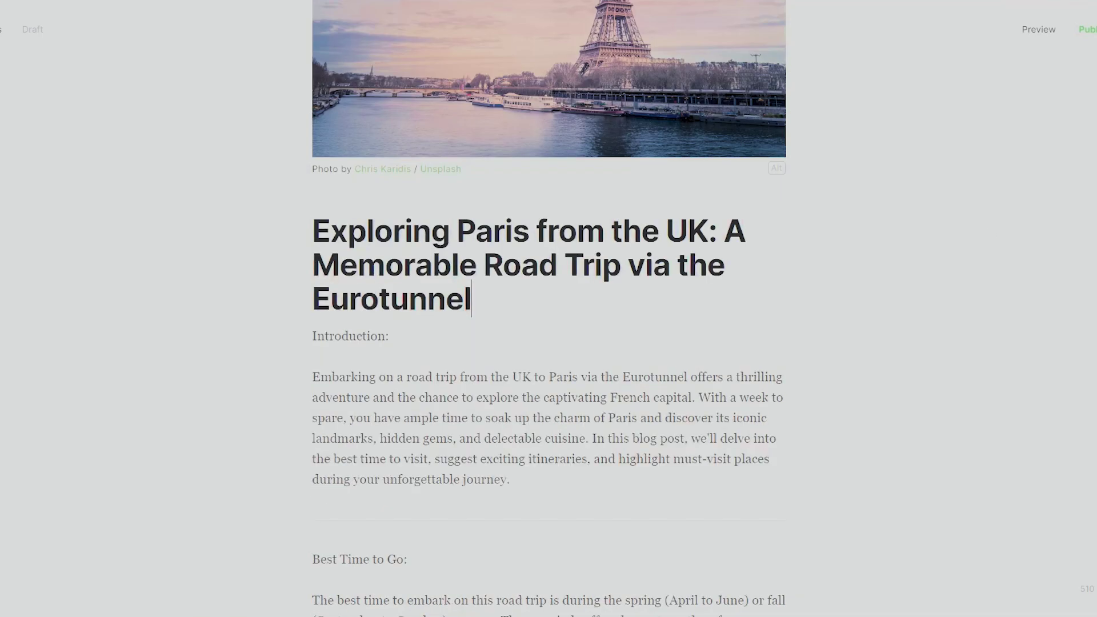
scroll(655, 337, "up", 3)
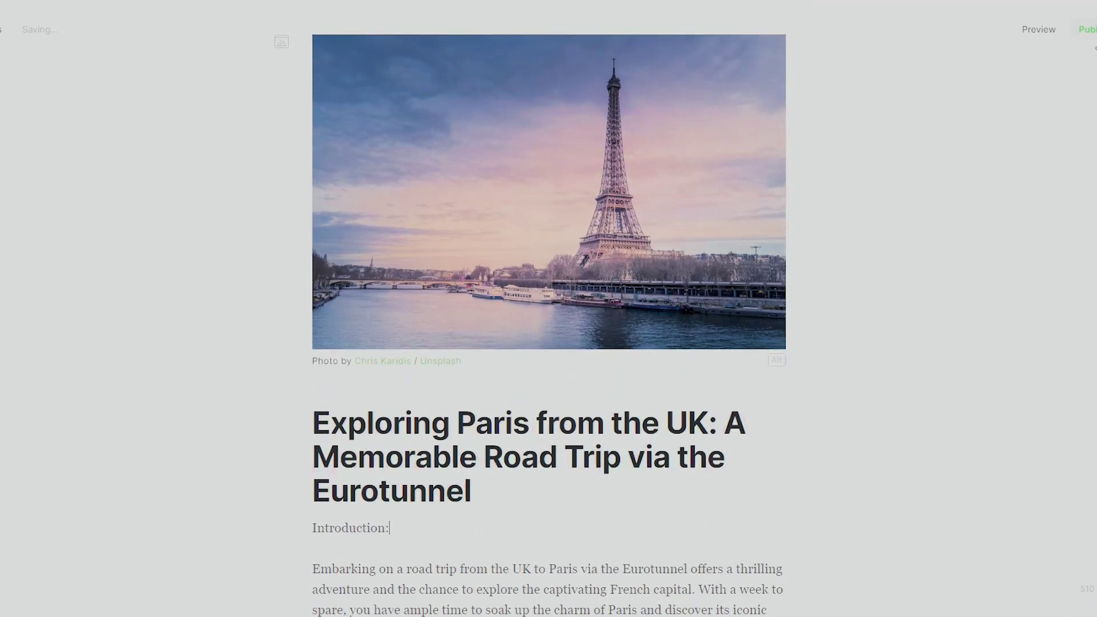
left_click(1048, 38)
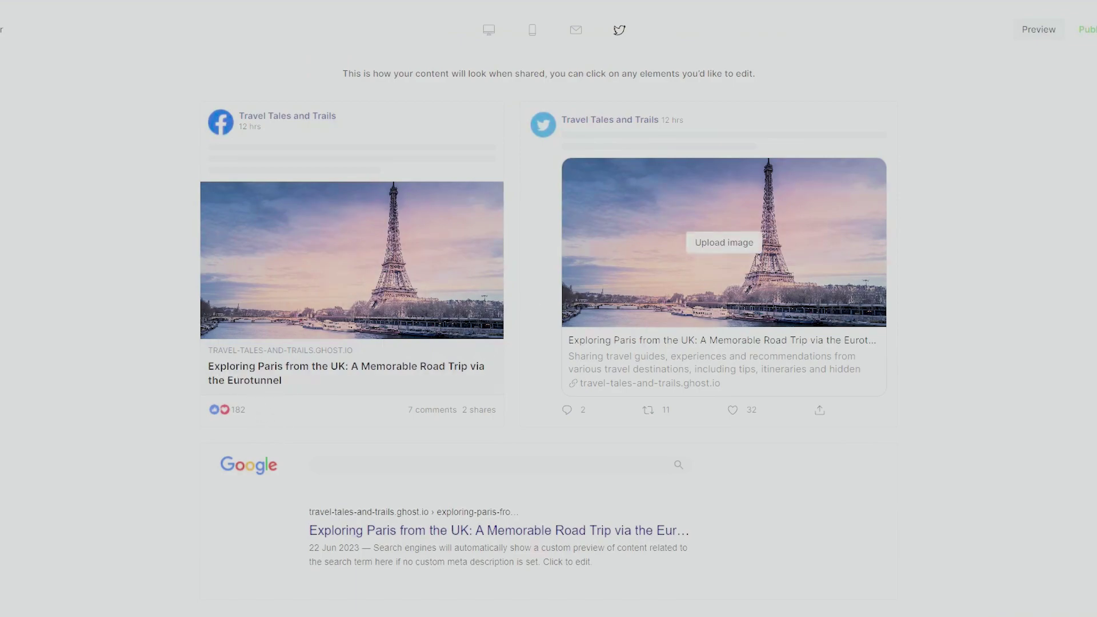
left_click(490, 29)
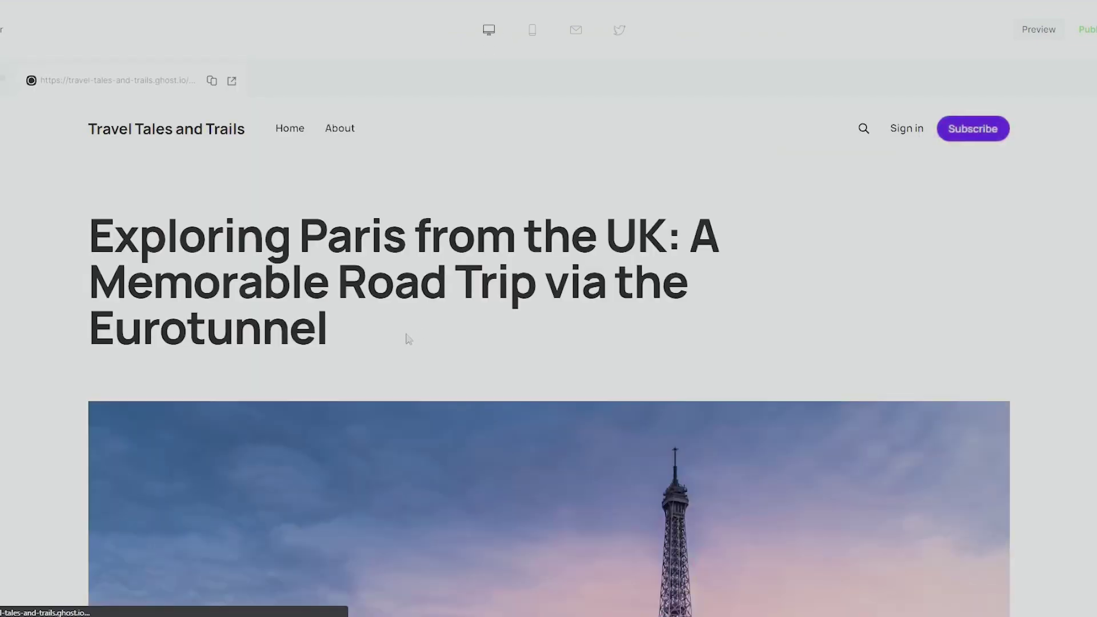
scroll(407, 338, "down", 5)
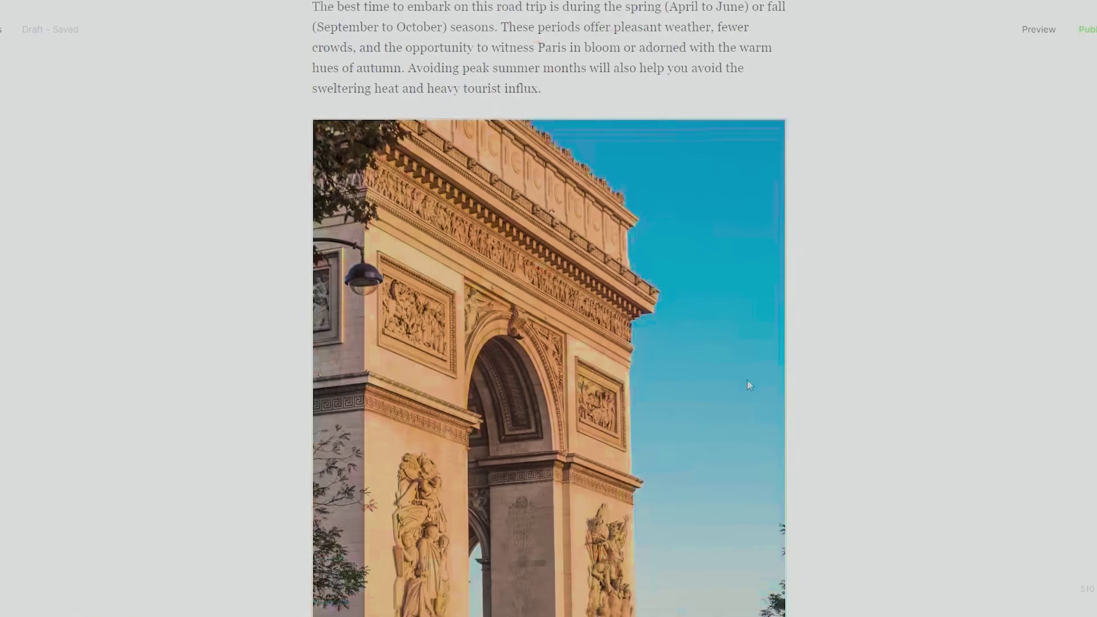
scroll(747, 382, "down", 15)
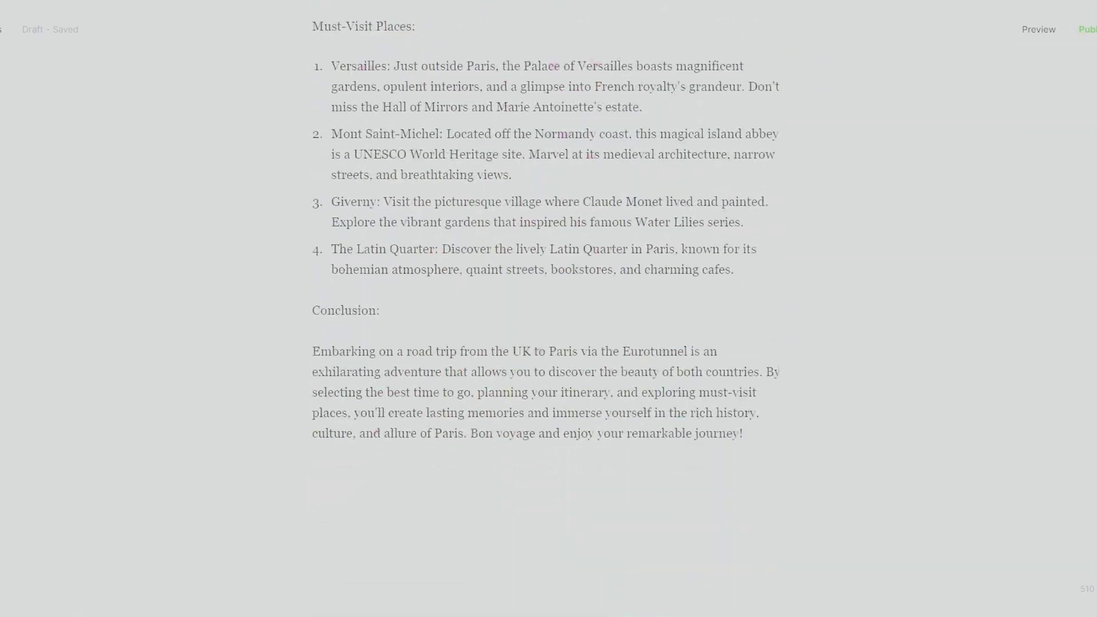
key("ctrl+Home")
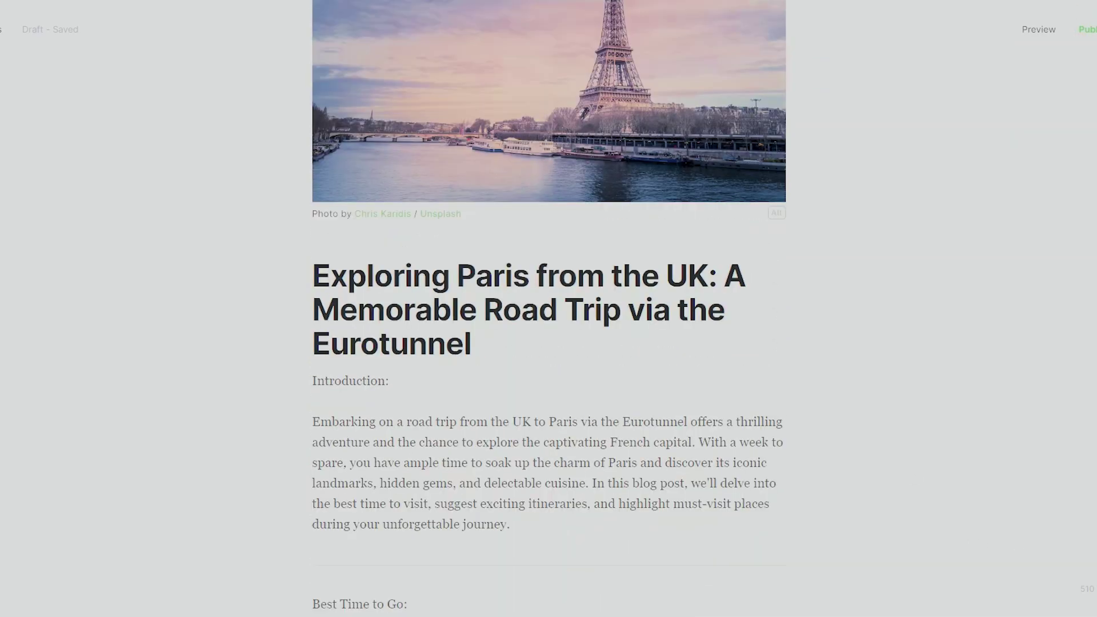
scroll(661, 250, "up", 3)
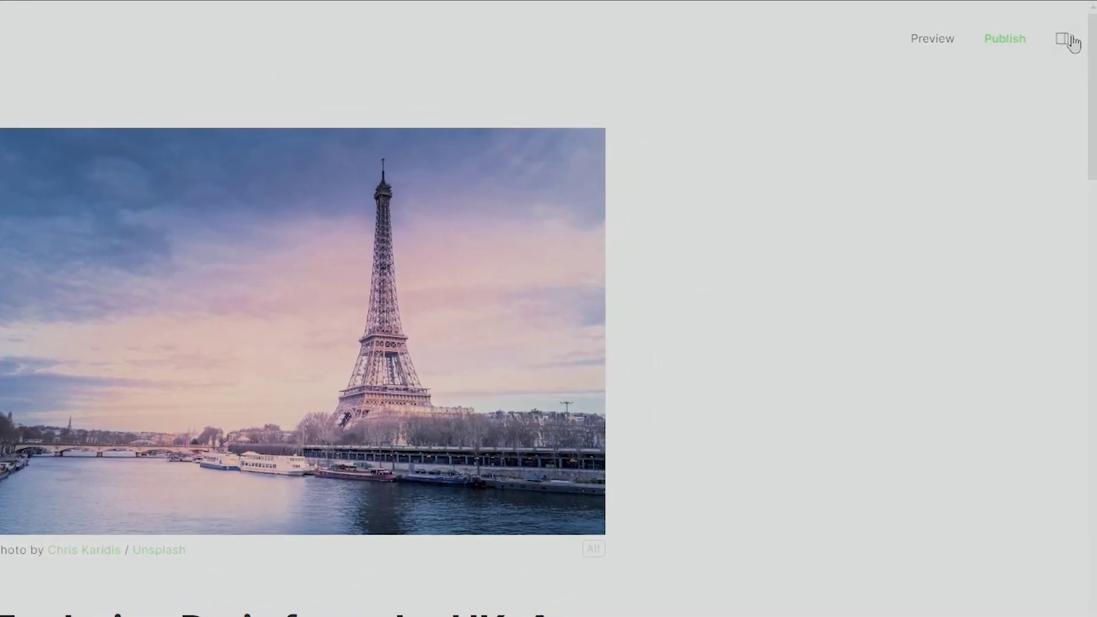
left_click(1070, 41)
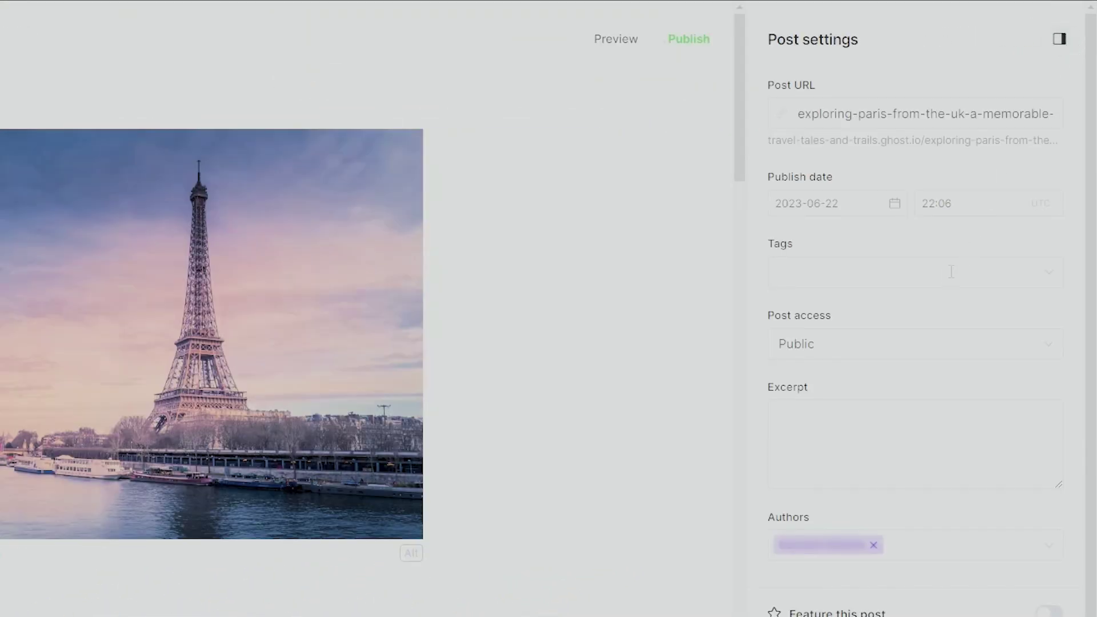
left_click(1010, 115)
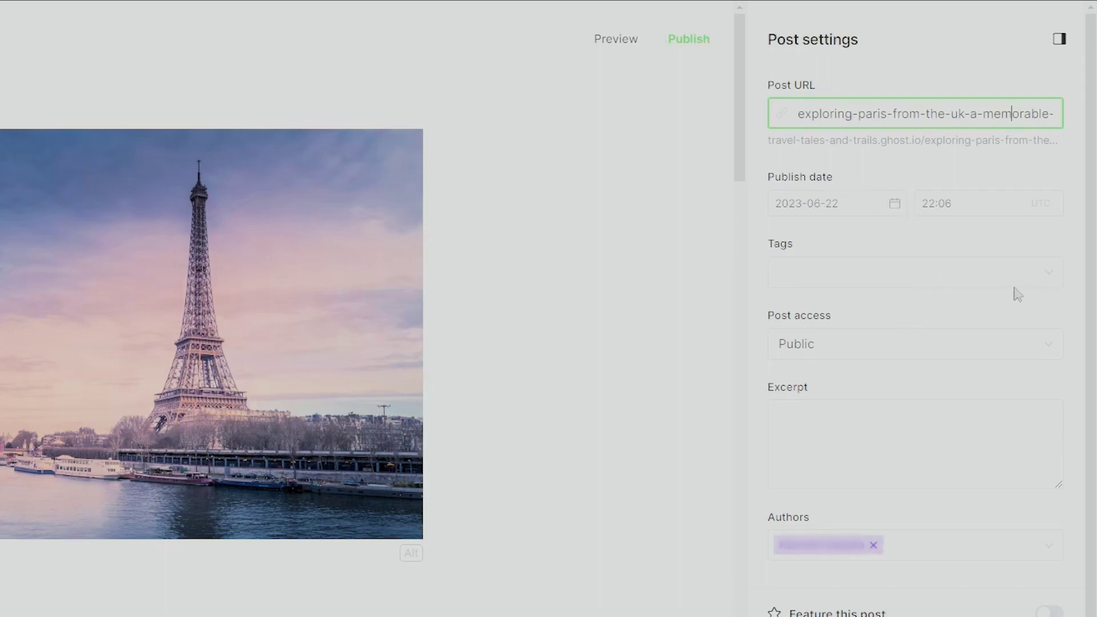
left_click(1058, 272)
left_click(1057, 274)
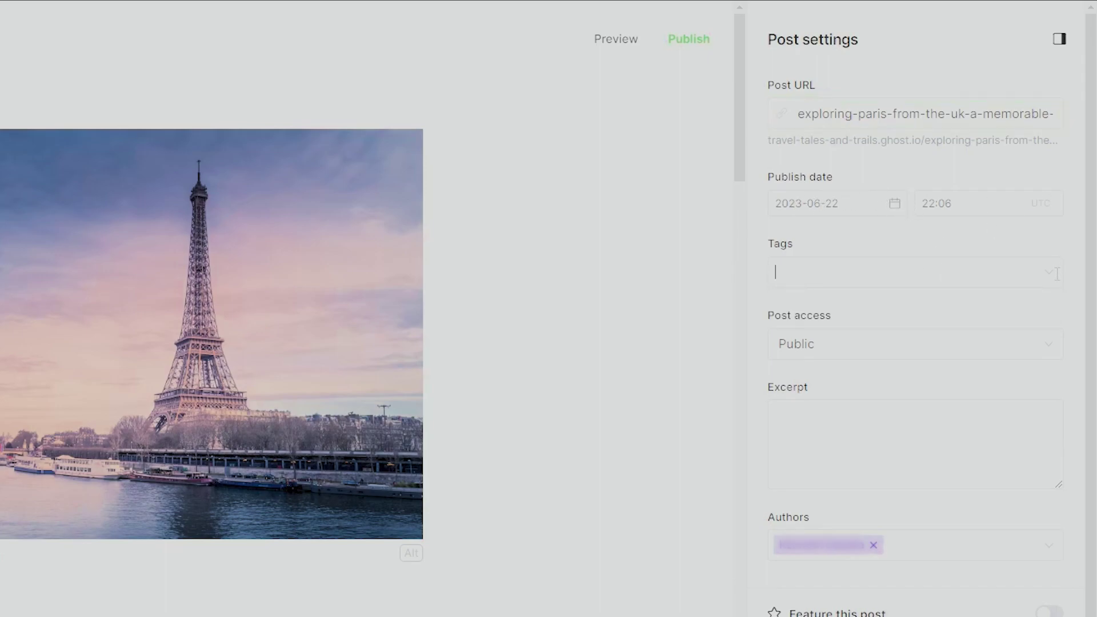
left_click(1062, 344)
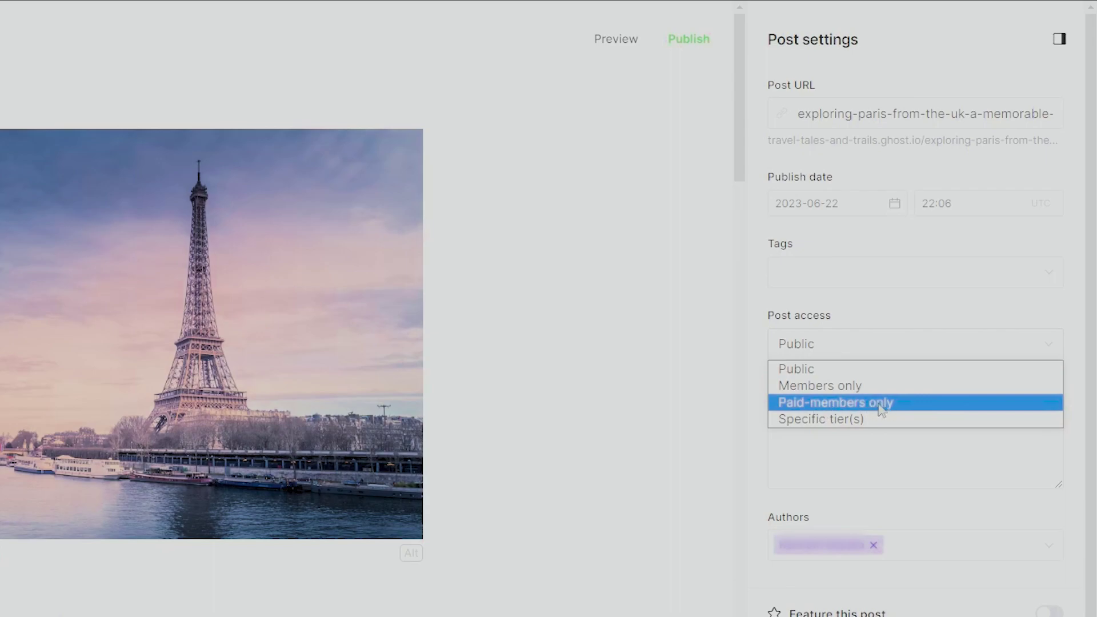
key("Escape")
scroll(737, 428, "down", 2)
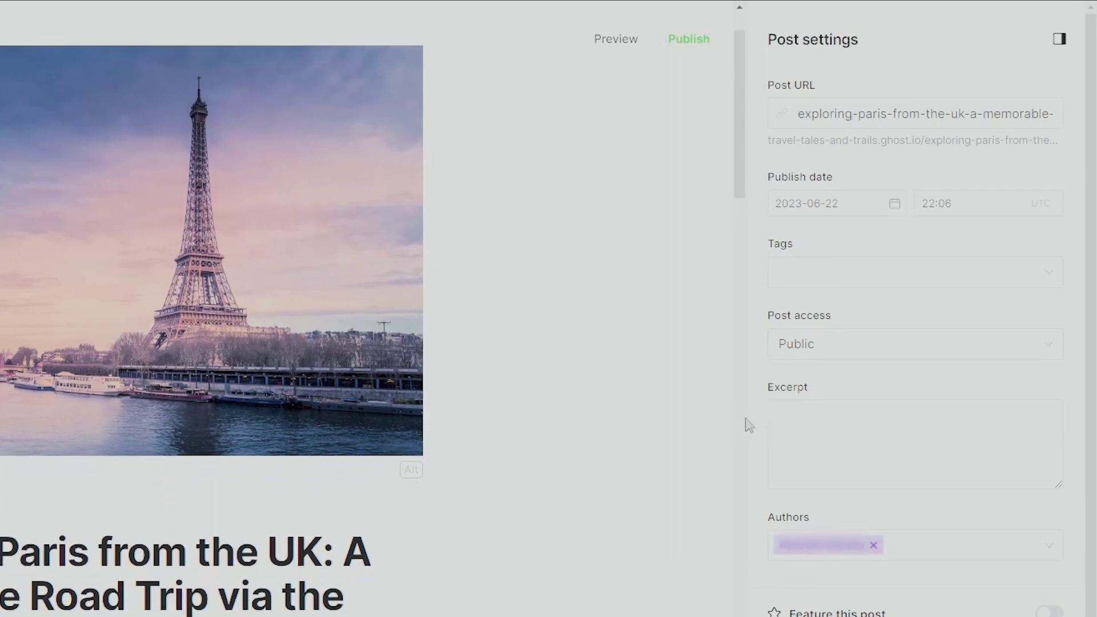
left_click(1033, 459)
scroll(840, 436, "down", 2)
left_click(732, 382)
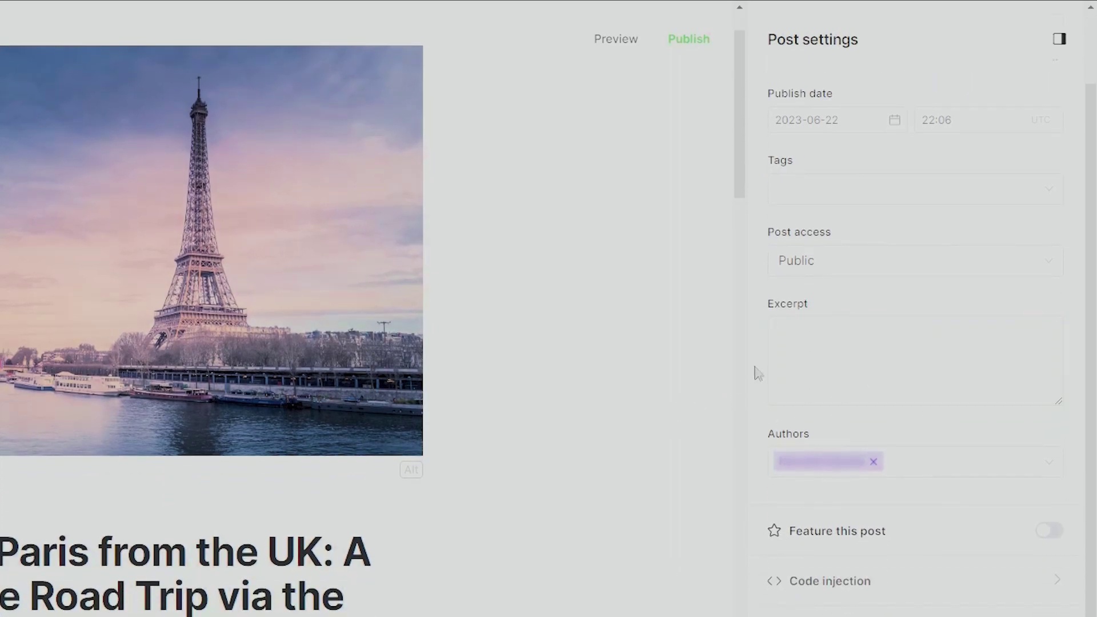
scroll(743, 378, "down", 2)
scroll(746, 374, "down", 3)
left_click(1056, 468)
left_click(1056, 467)
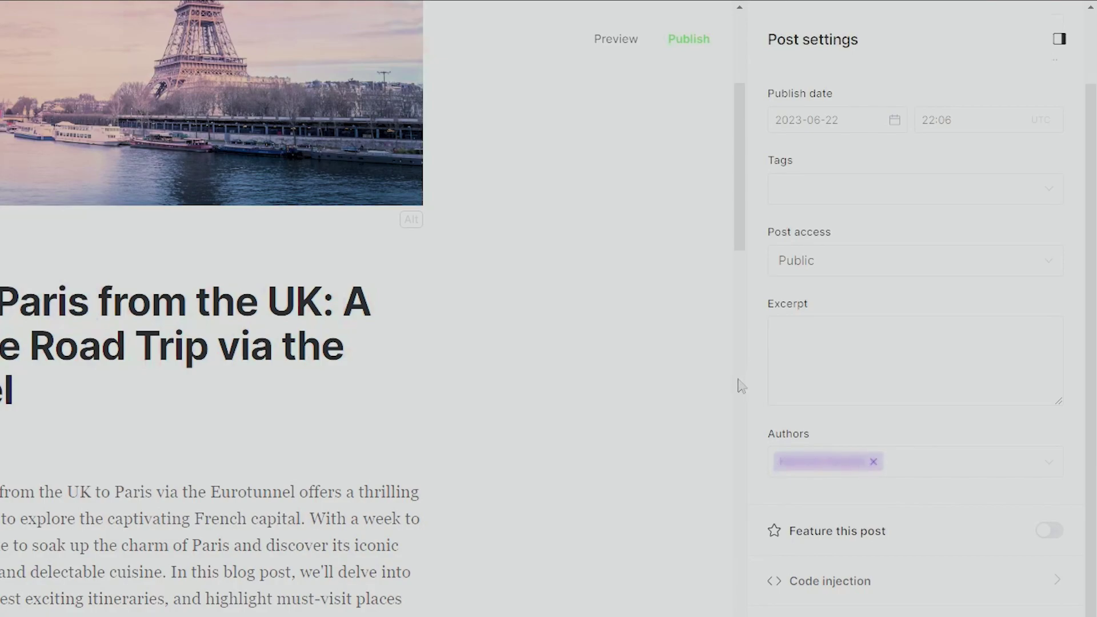
scroll(772, 330, "down", 1)
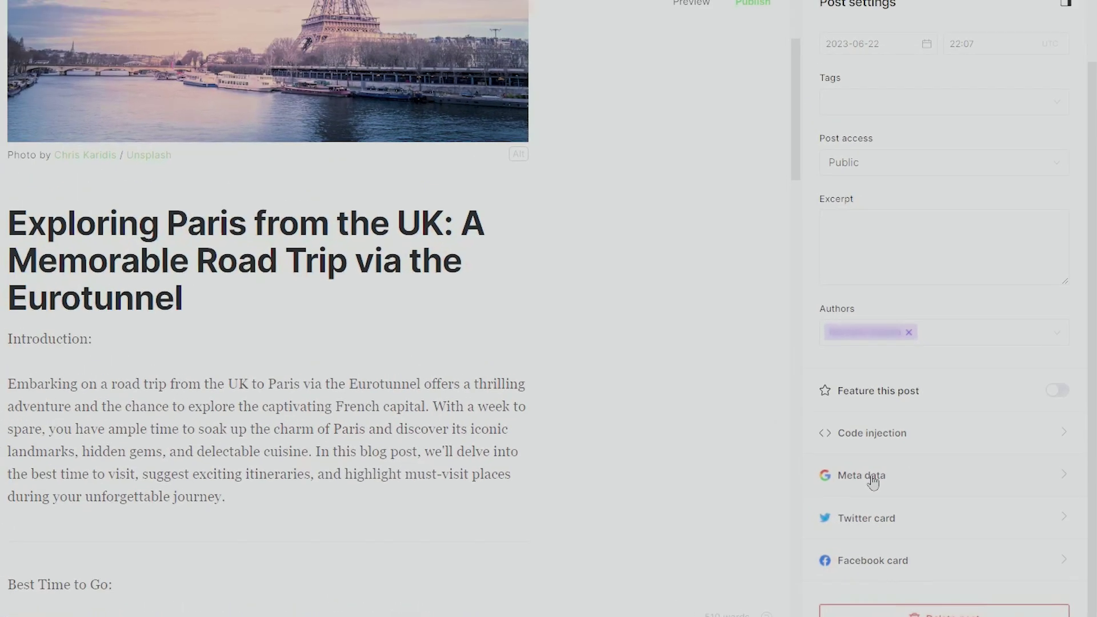
- Look over the Meta data, Twitter card and Facebook card settings, then close Post settings
left_click(873, 479)
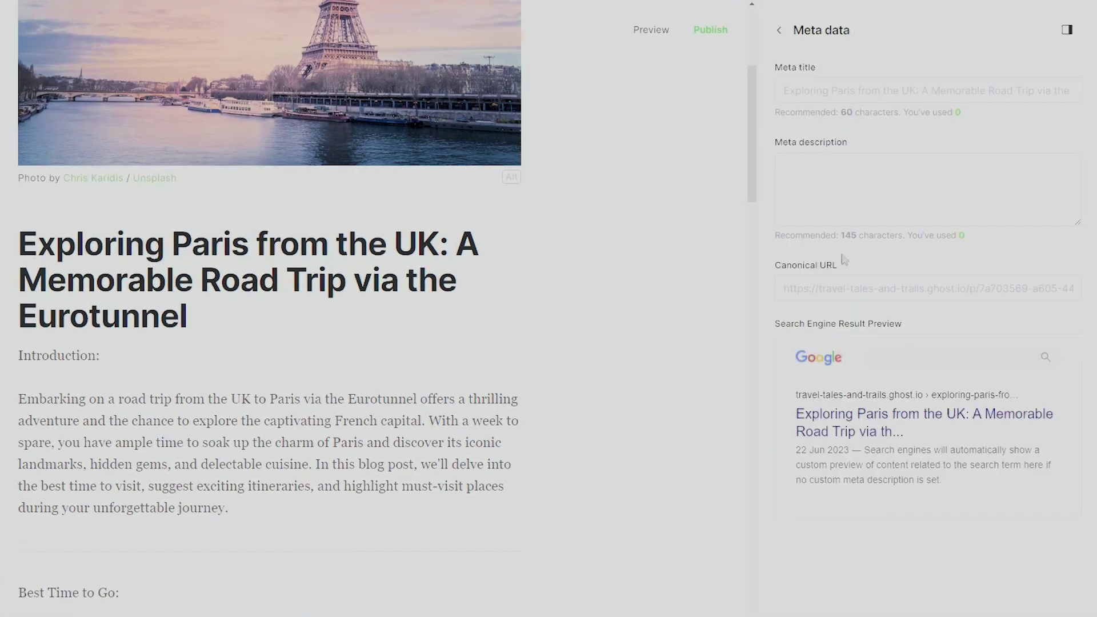
left_click(781, 35)
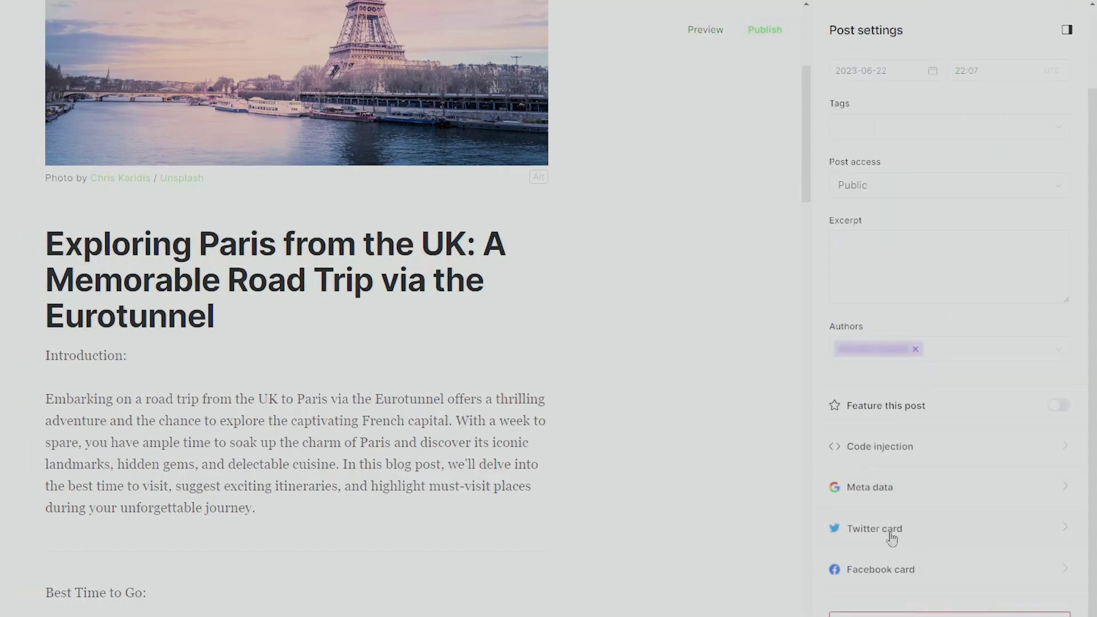
left_click(891, 537)
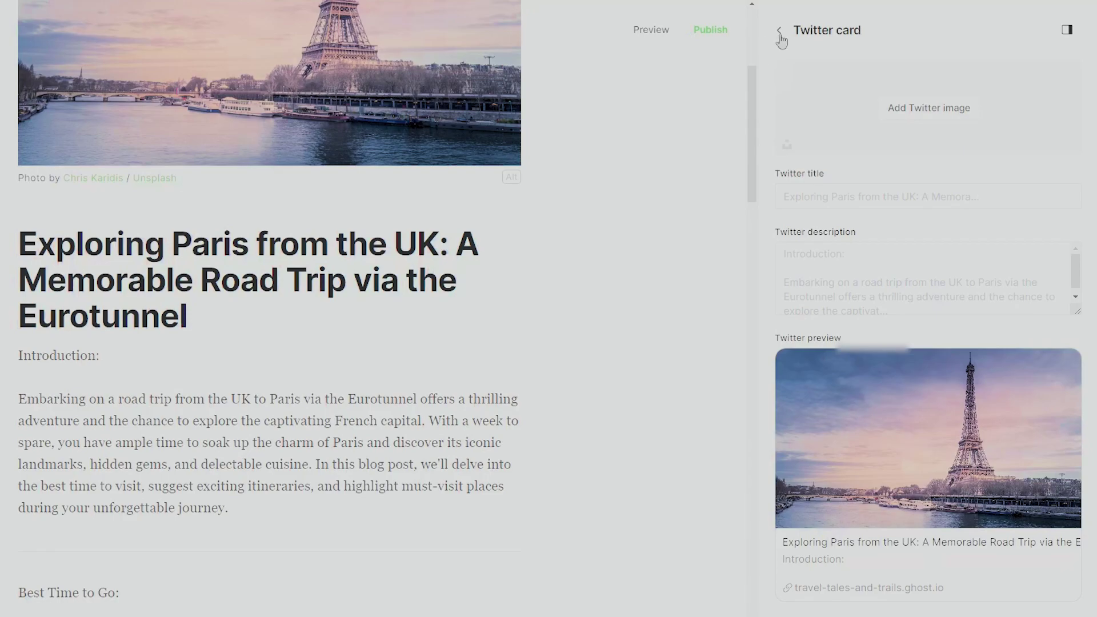
left_click(779, 35)
left_click(884, 576)
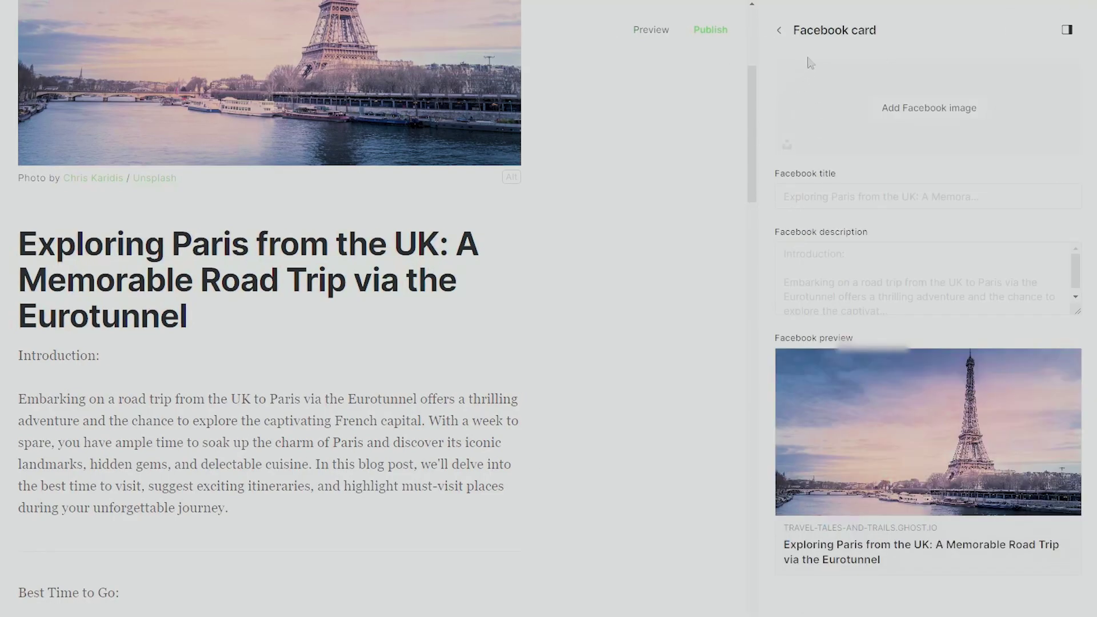
left_click(780, 33)
scroll(597, 477, "down", 4)
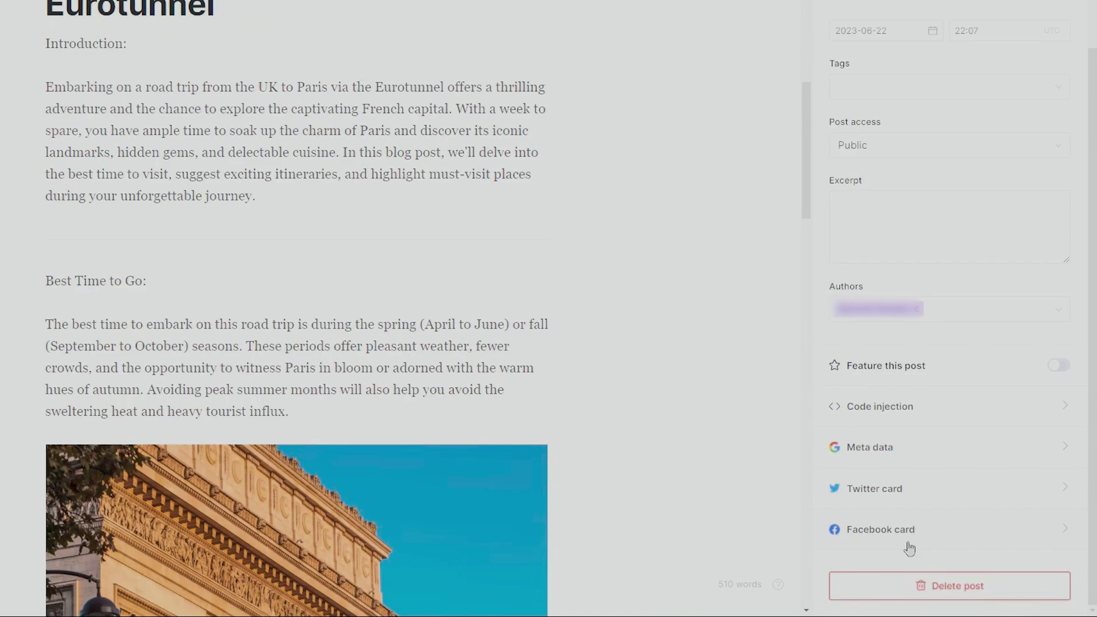
scroll(910, 548, "up", 10)
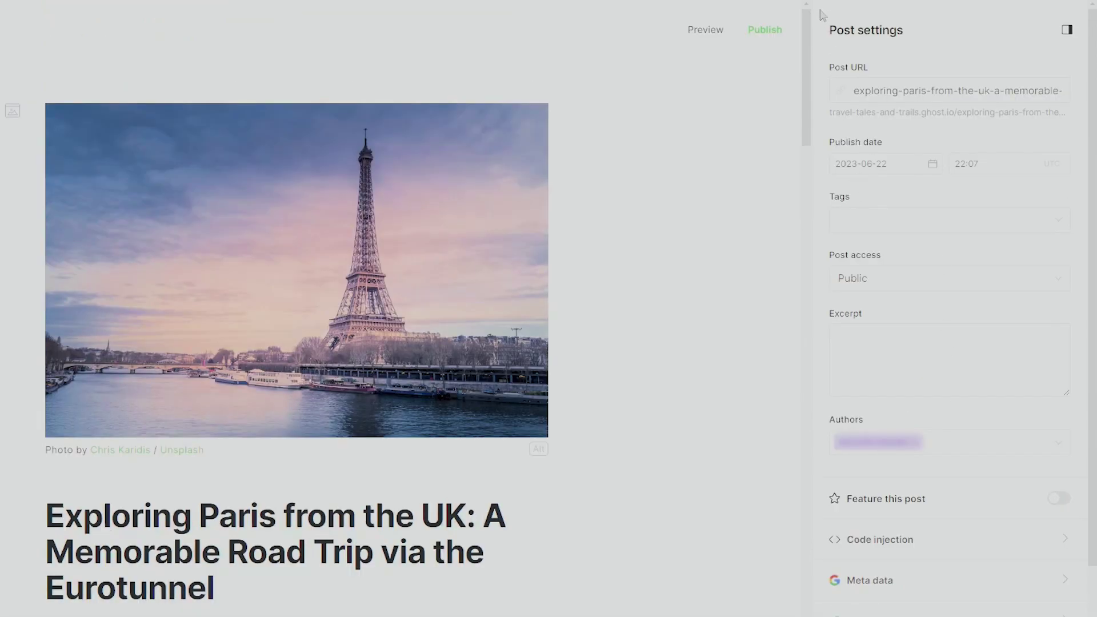
left_click(1067, 31)
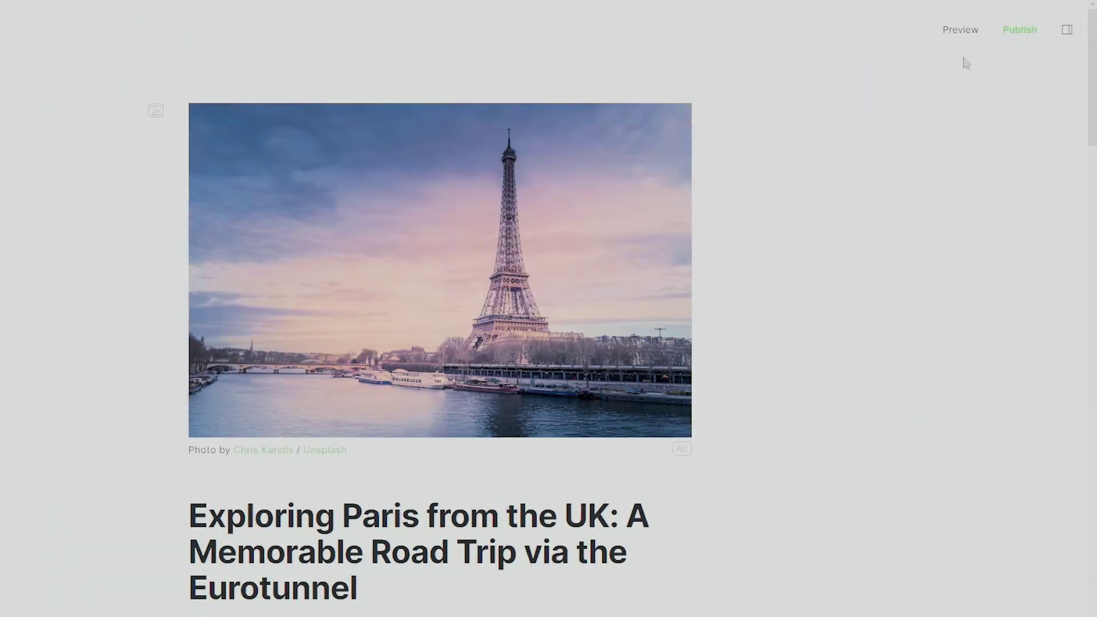
- Publish the Paris road-trip post immediately with 'Set it live now' and view it live
left_click(1022, 31)
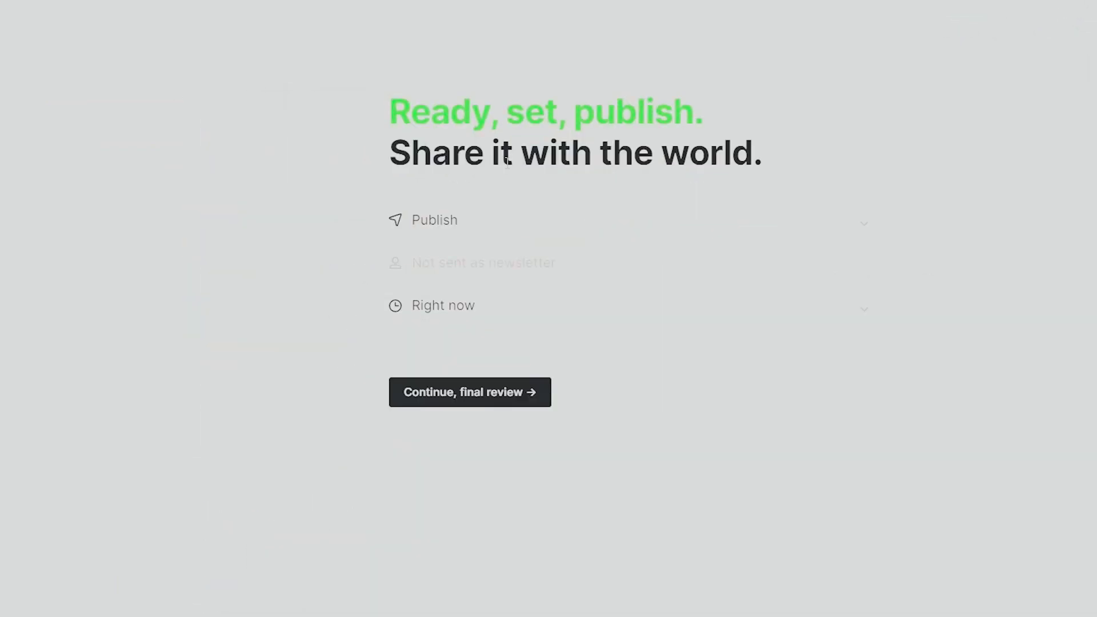
left_click(845, 234)
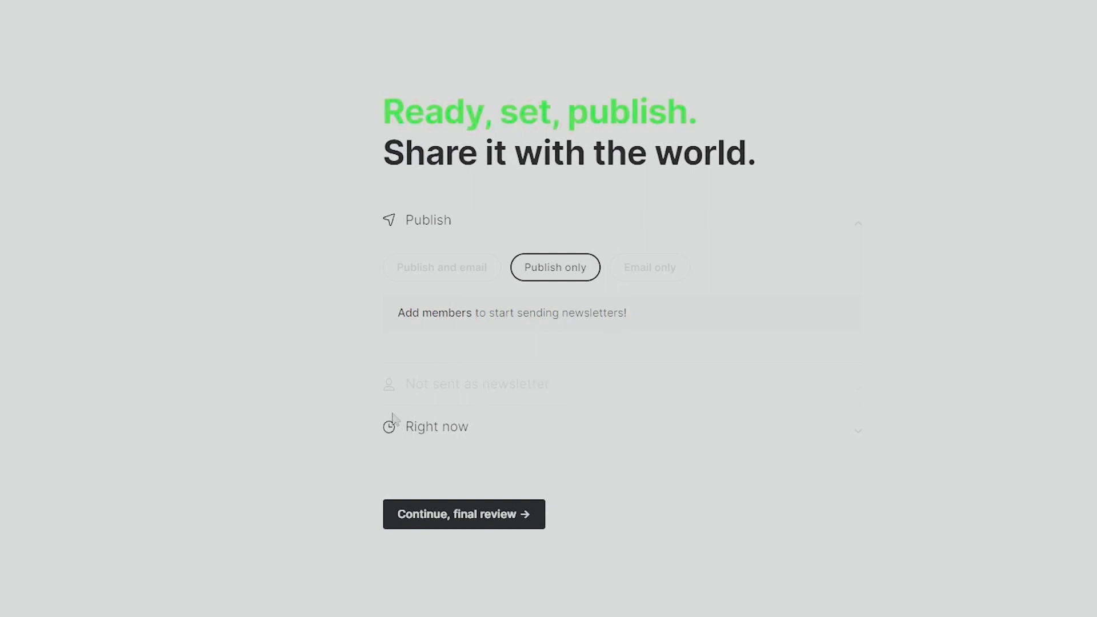
left_click(403, 441)
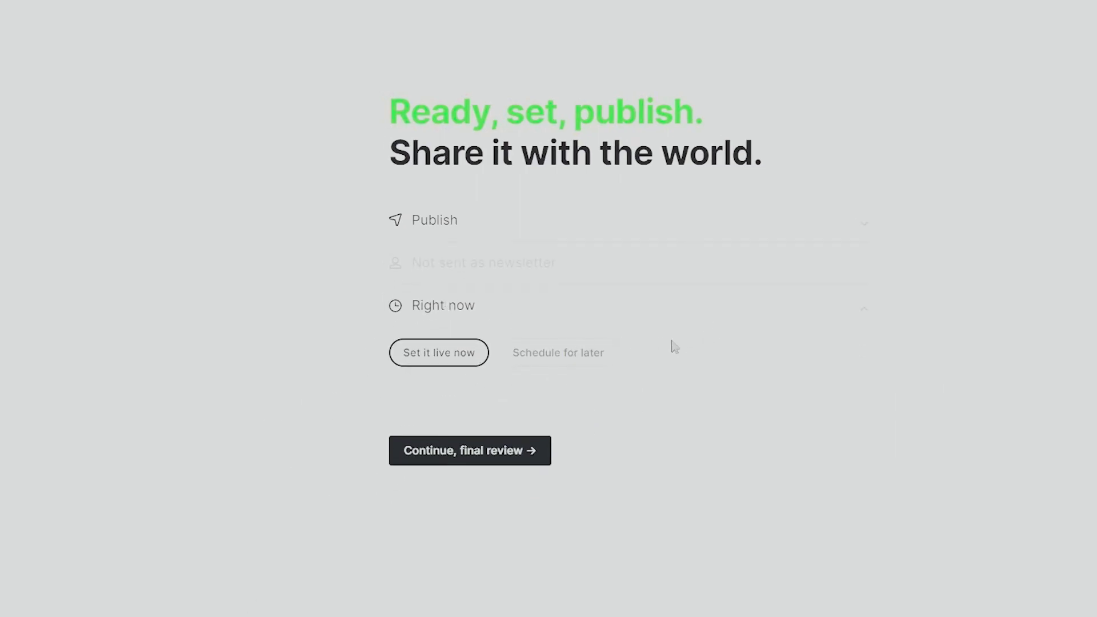
left_click(553, 364)
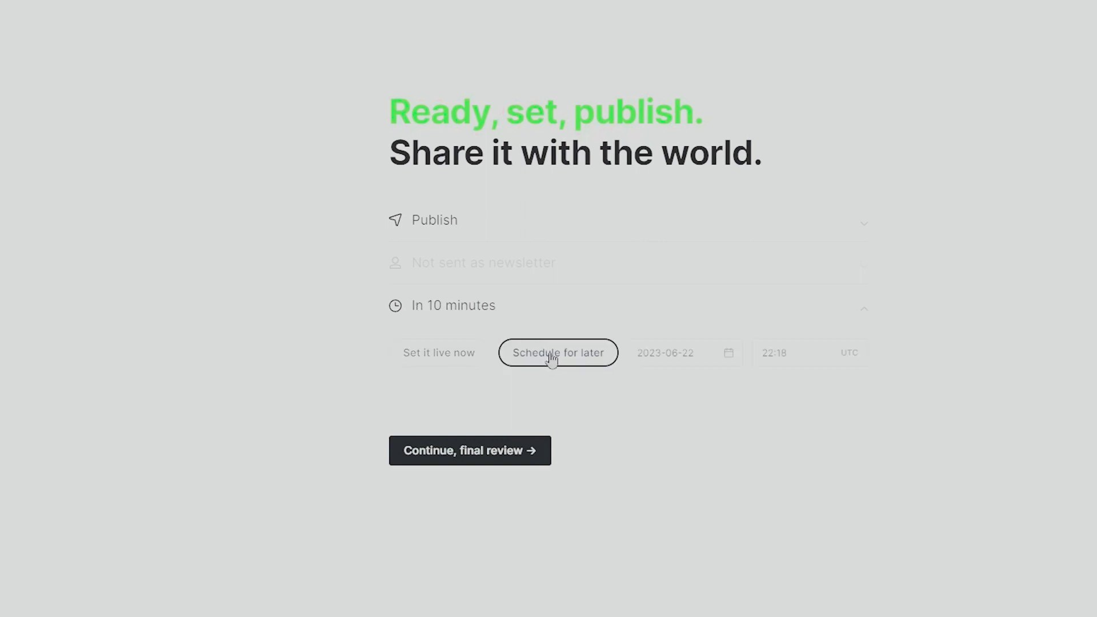
left_click(448, 351)
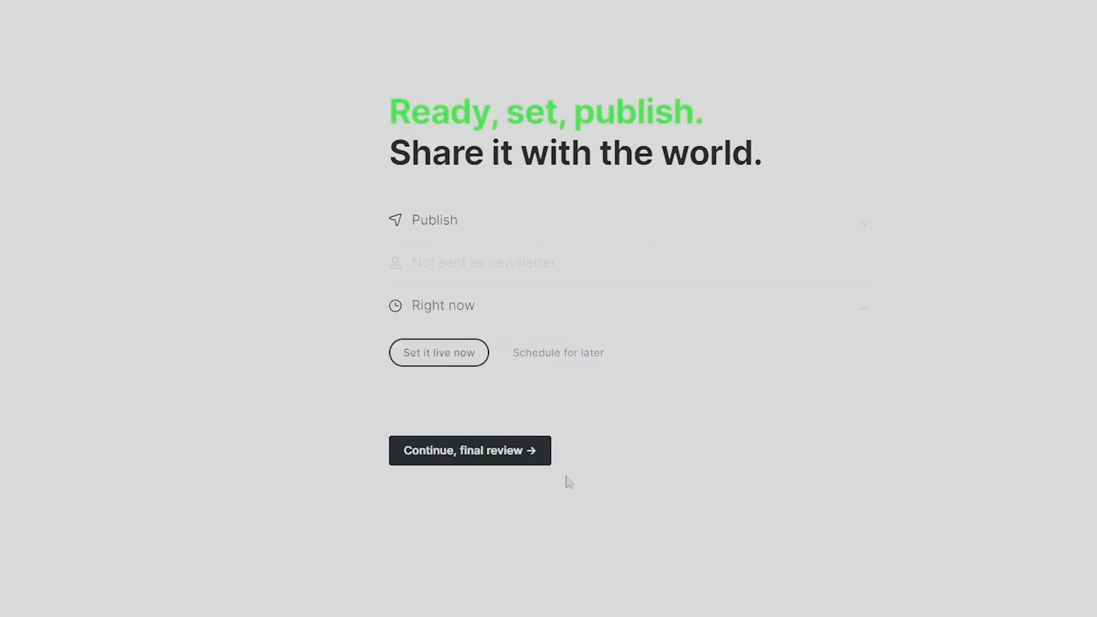
left_click(517, 455)
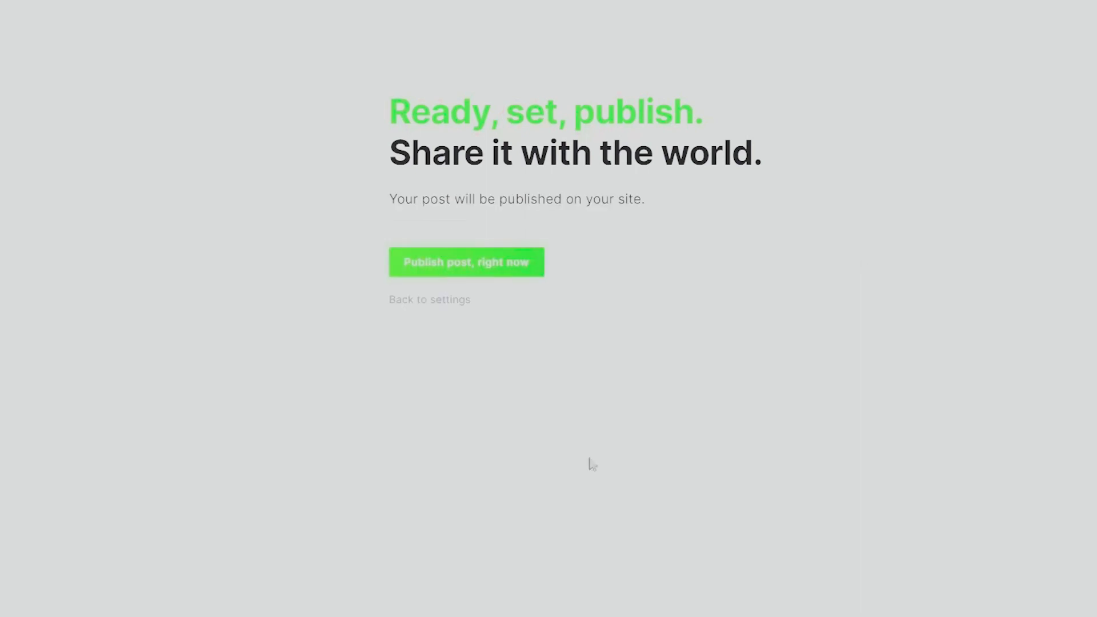
left_click(509, 273)
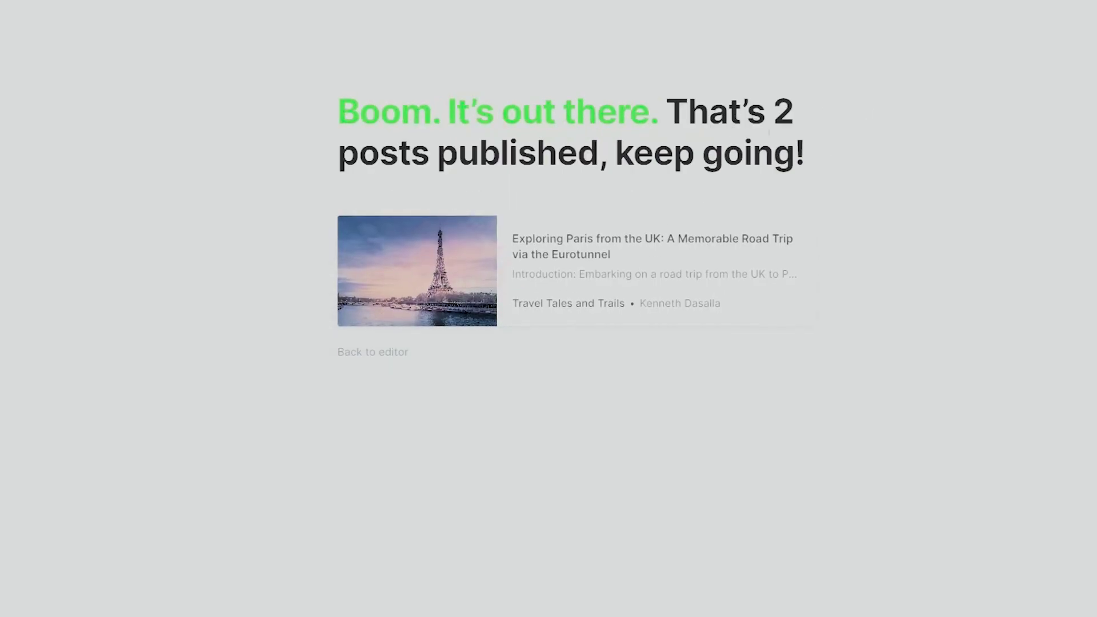
left_click(572, 261)
- Scroll through the live 'Exploring Paris from the UK' article to review it
scroll(1043, 280, "down", 3)
scroll(1049, 291, "up", 2)
scroll(1054, 302, "up", 1)
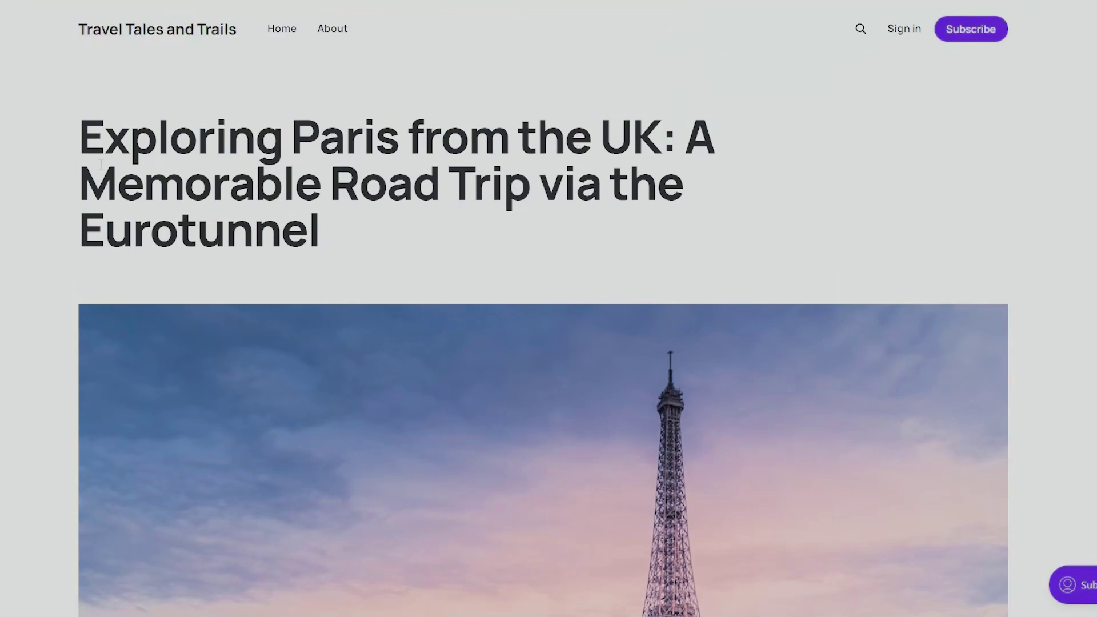
scroll(926, 318, "down", 15)
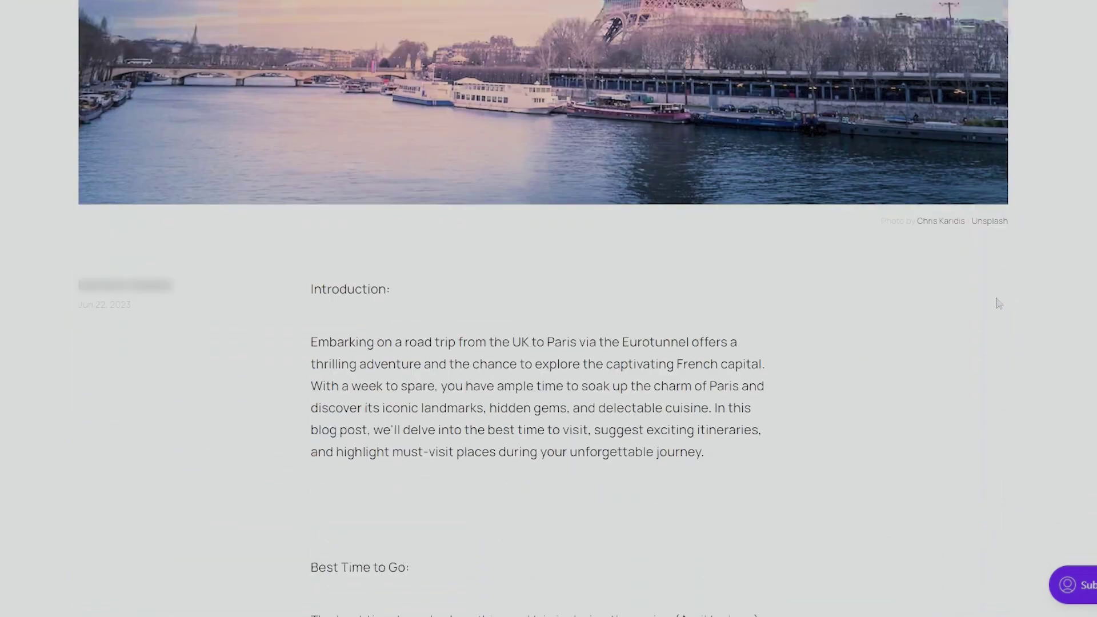
scroll(1008, 286, "up", 7)
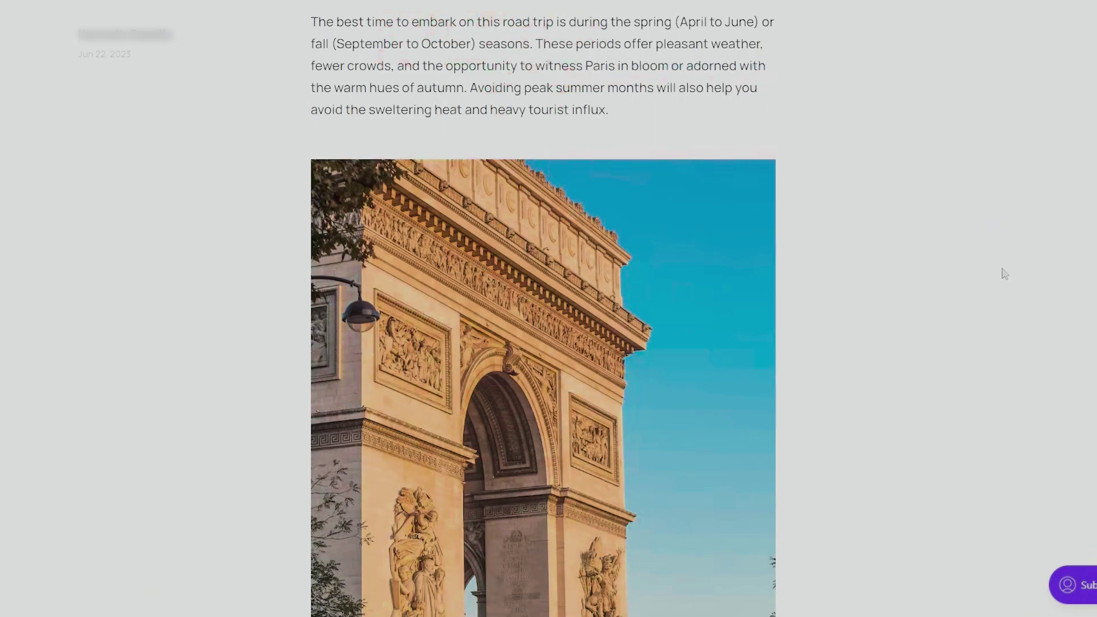
scroll(1004, 273, "up", 9)
scroll(978, 276, "down", 2)
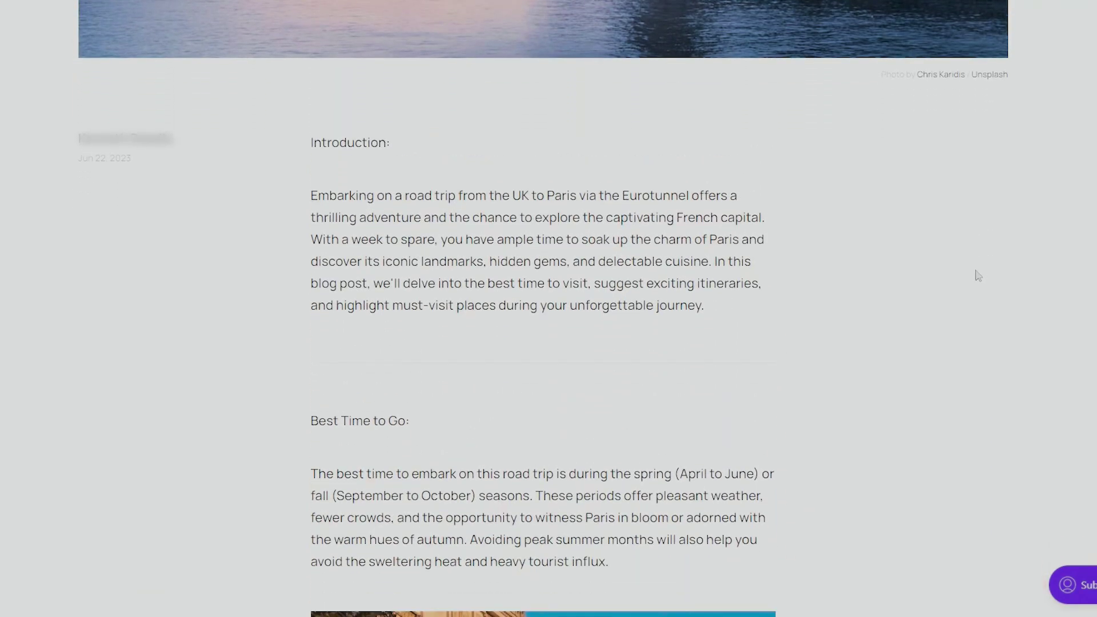
scroll(705, 455, "down", 20)
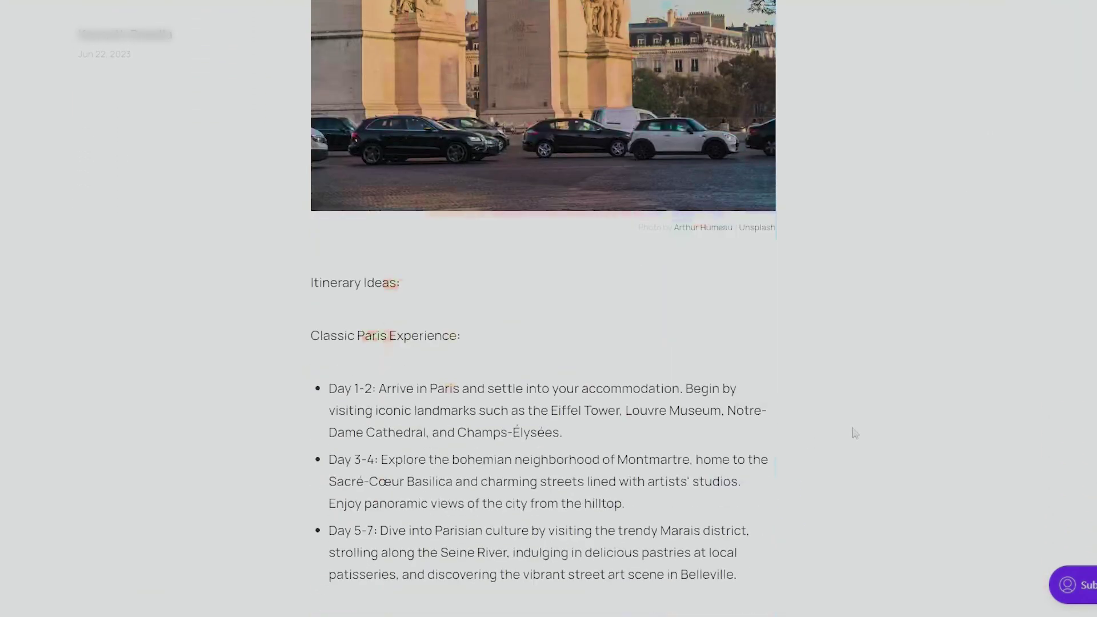
scroll(675, 382, "up", 15)
scroll(675, 382, "up", 5)
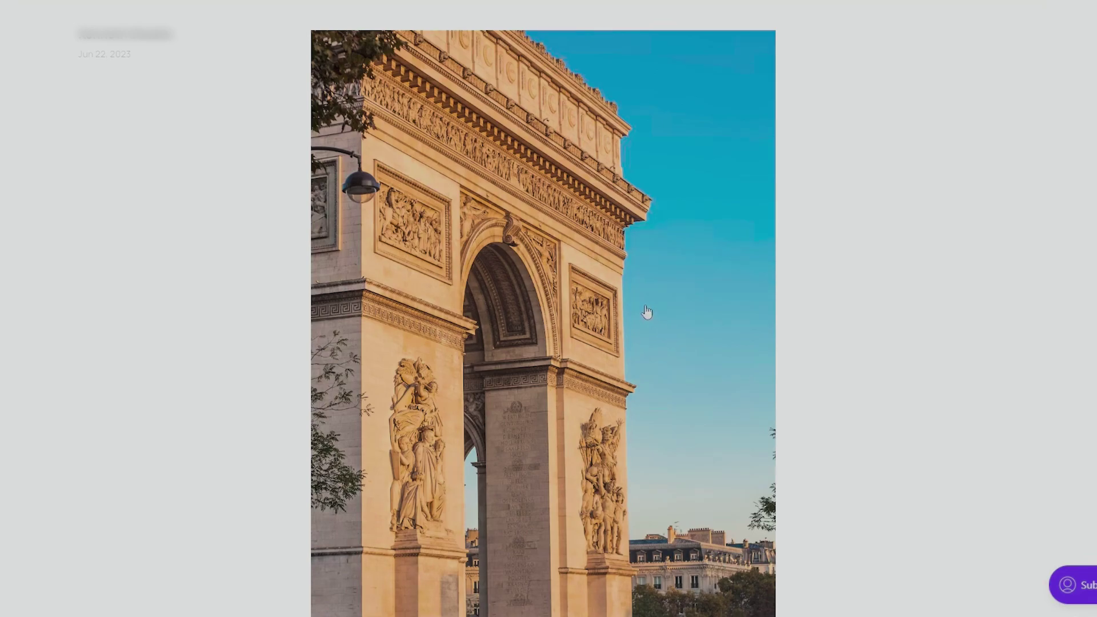
scroll(648, 313, "down", 15)
scroll(639, 307, "down", 8)
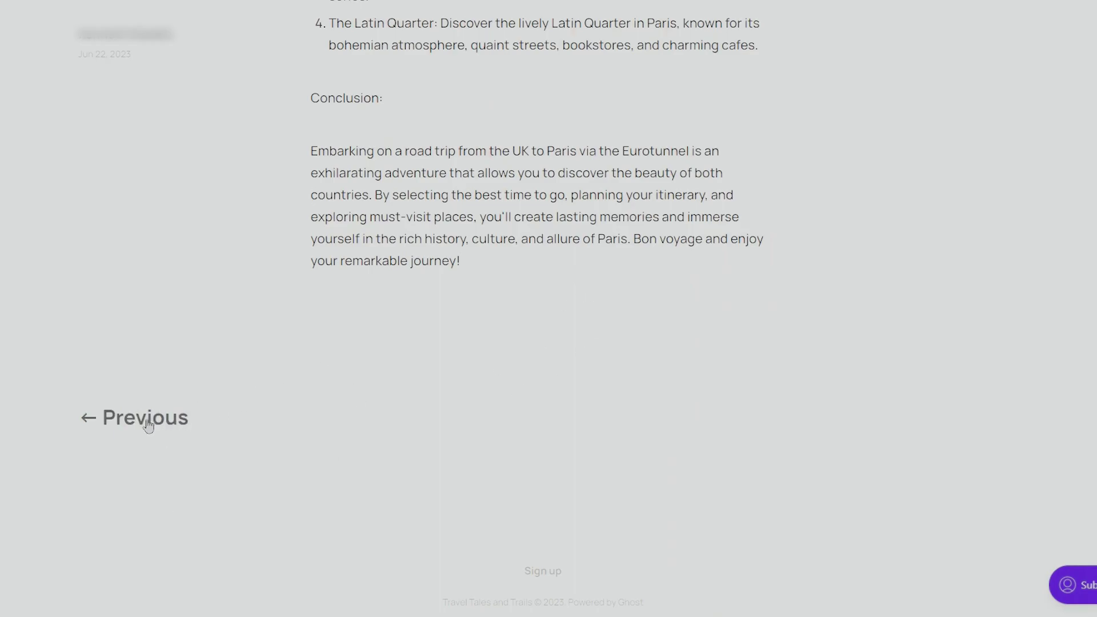
- Go to the previous 'Coming soon' post and scroll through it
left_click(135, 431)
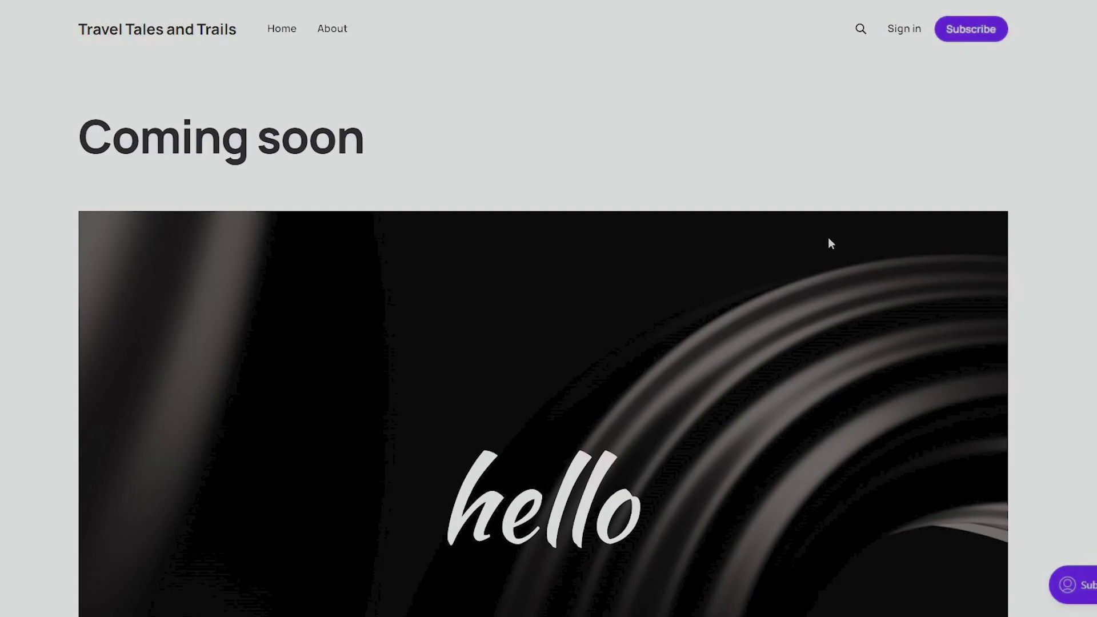
scroll(851, 231, "down", 8)
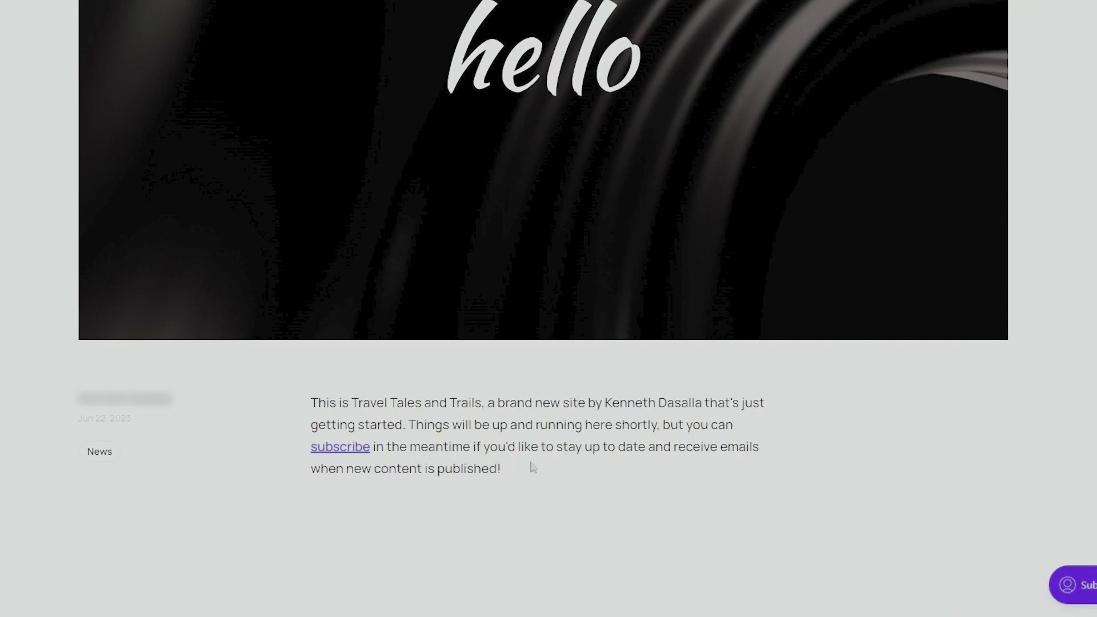
scroll(543, 477, "down", 3)
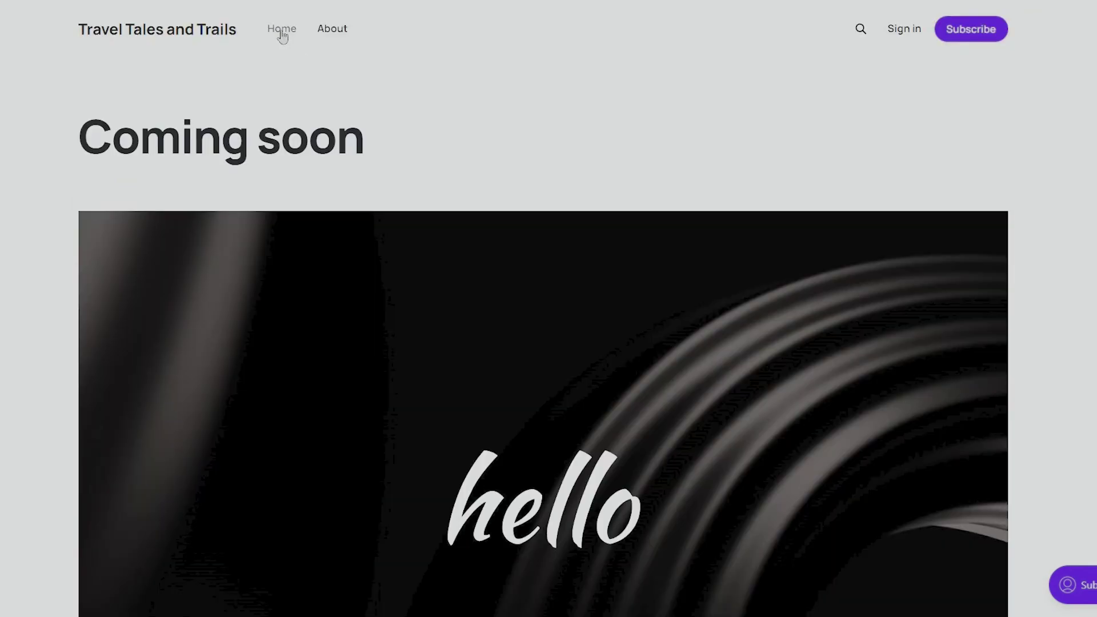
- Return to the site homepage and confirm the Paris post is listed above 'Coming soon'
left_click(282, 31)
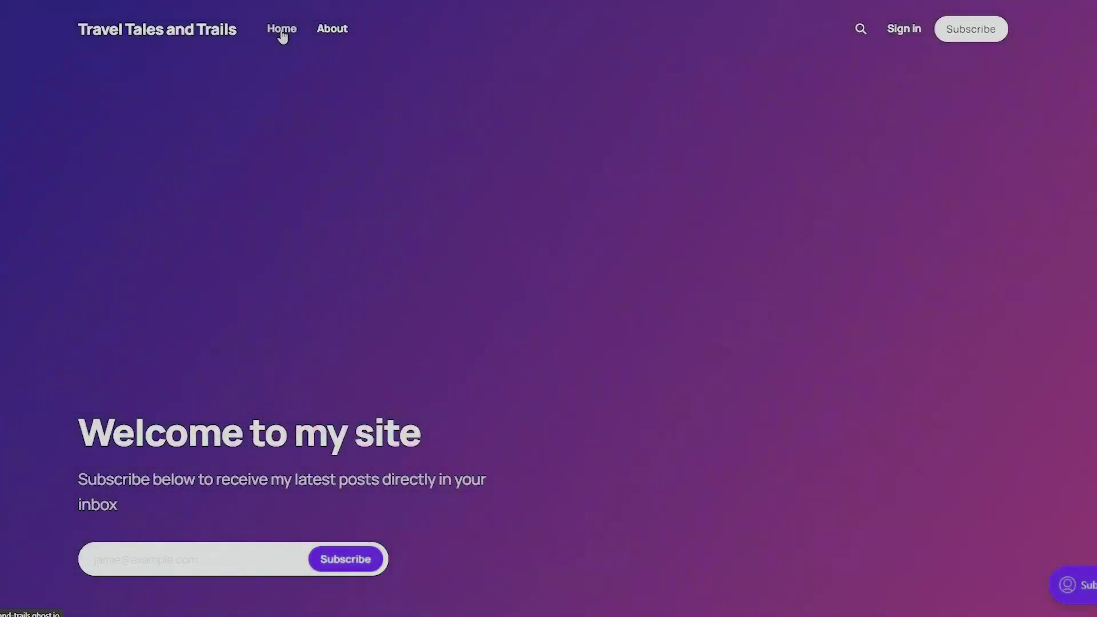
scroll(565, 341, "down", 1)
scroll(566, 343, "down", 12)
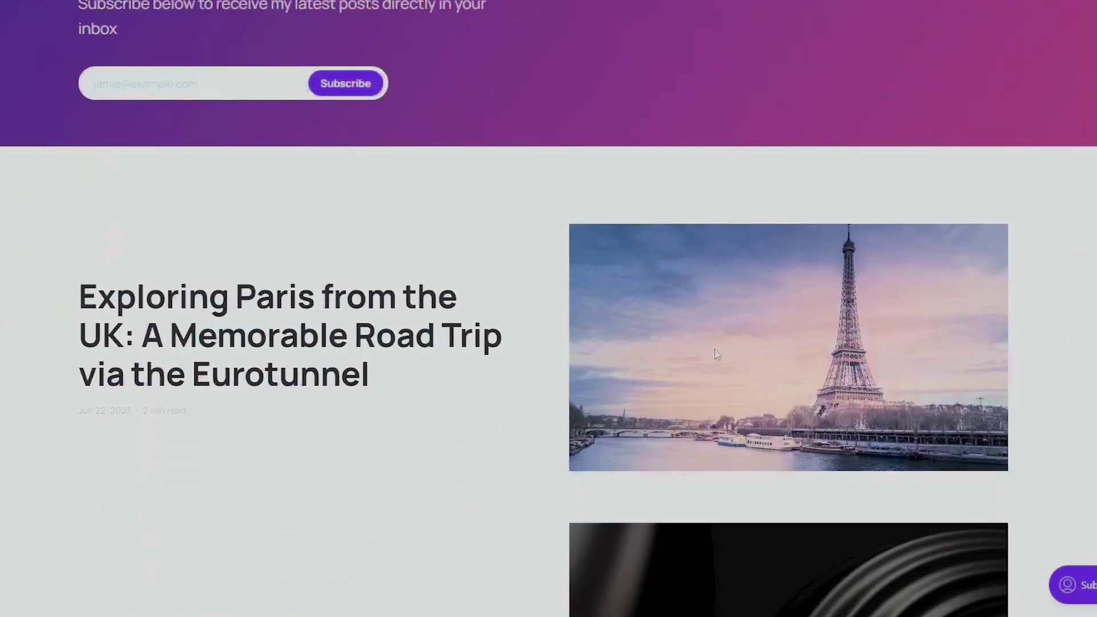
scroll(681, 355, "up", 13)
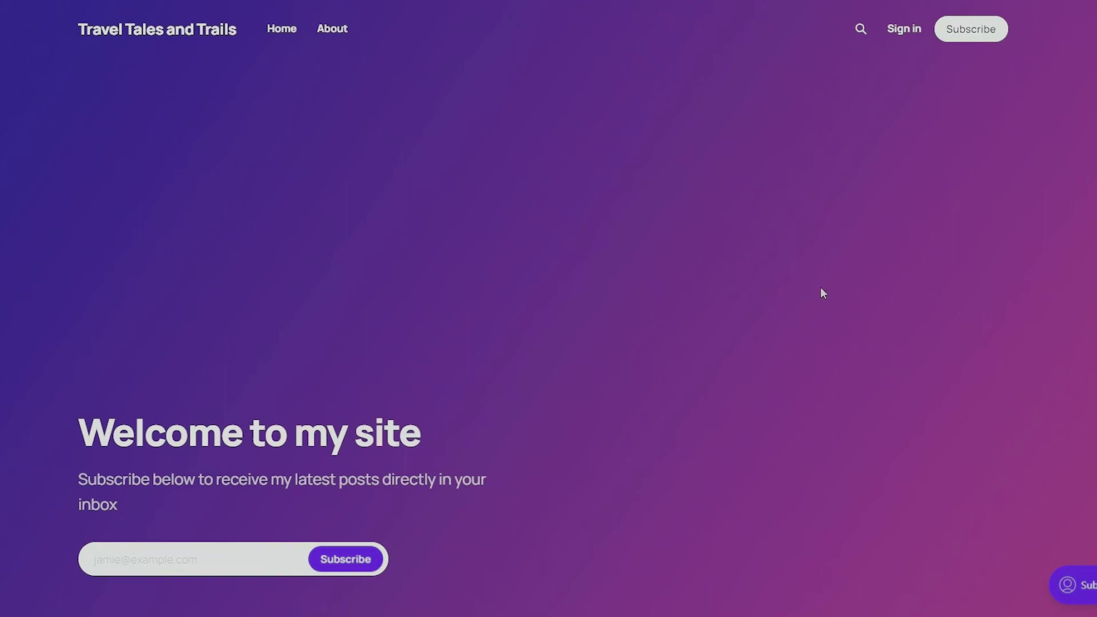
scroll(797, 283, "down", 8)
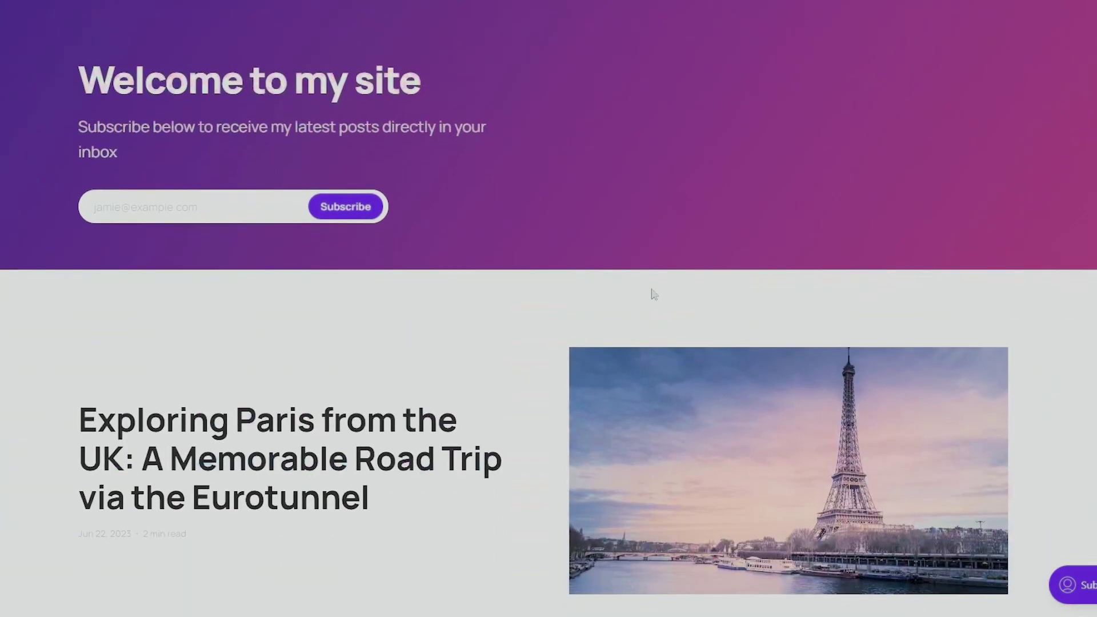
scroll(653, 294, "down", 6)
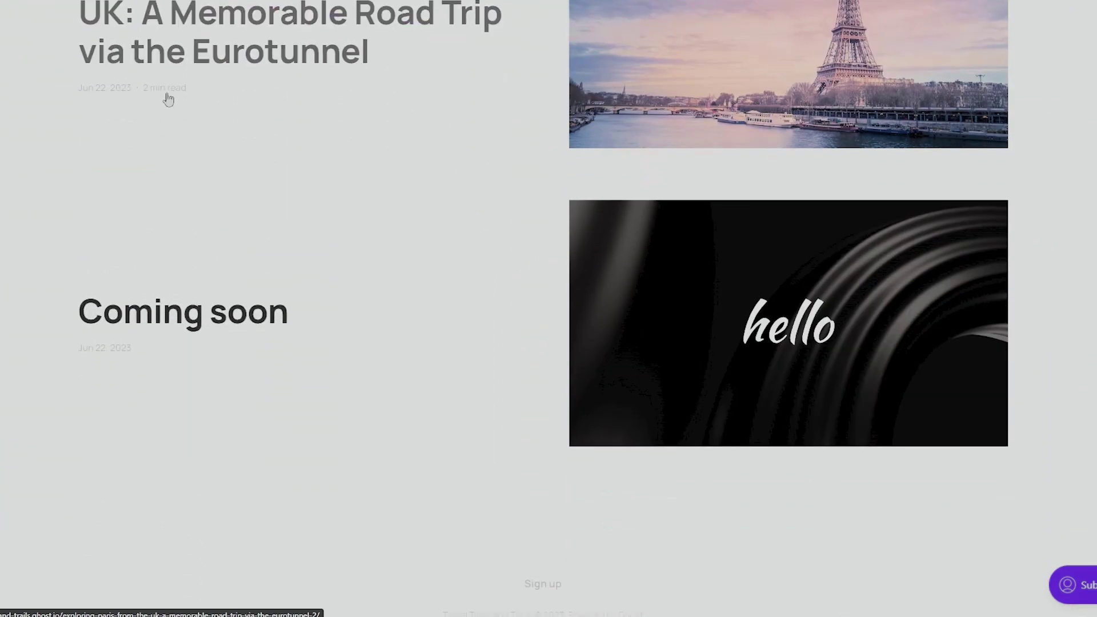
scroll(329, 324, "down", 2)
scroll(608, 282, "up", 16)
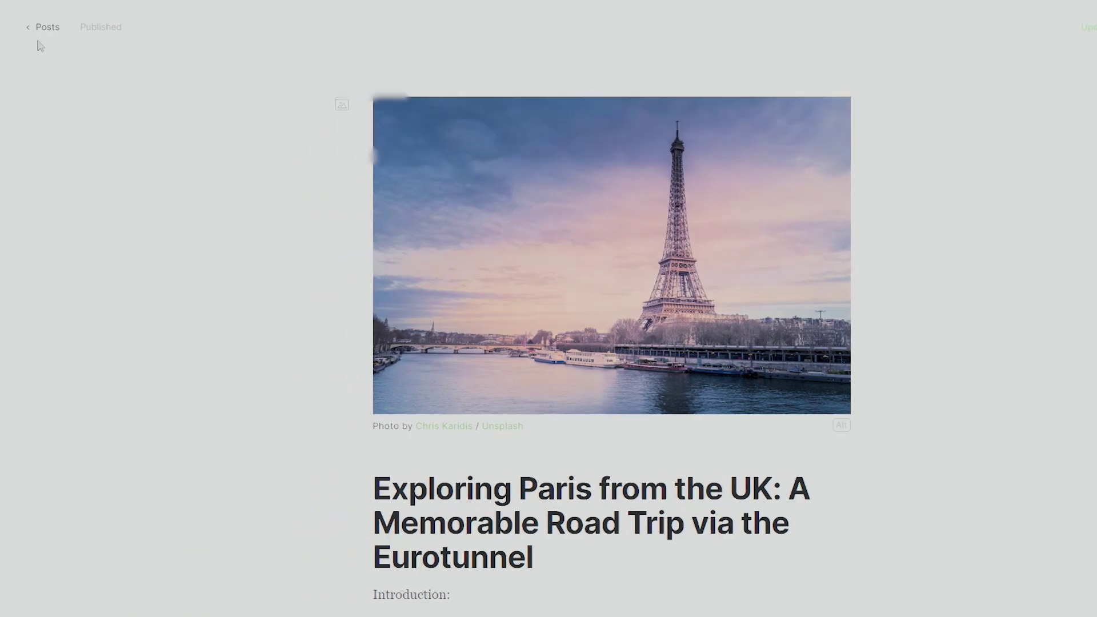
- Leave the editor and filter the posts list by Drafts, Scheduled and Published
left_click(43, 29)
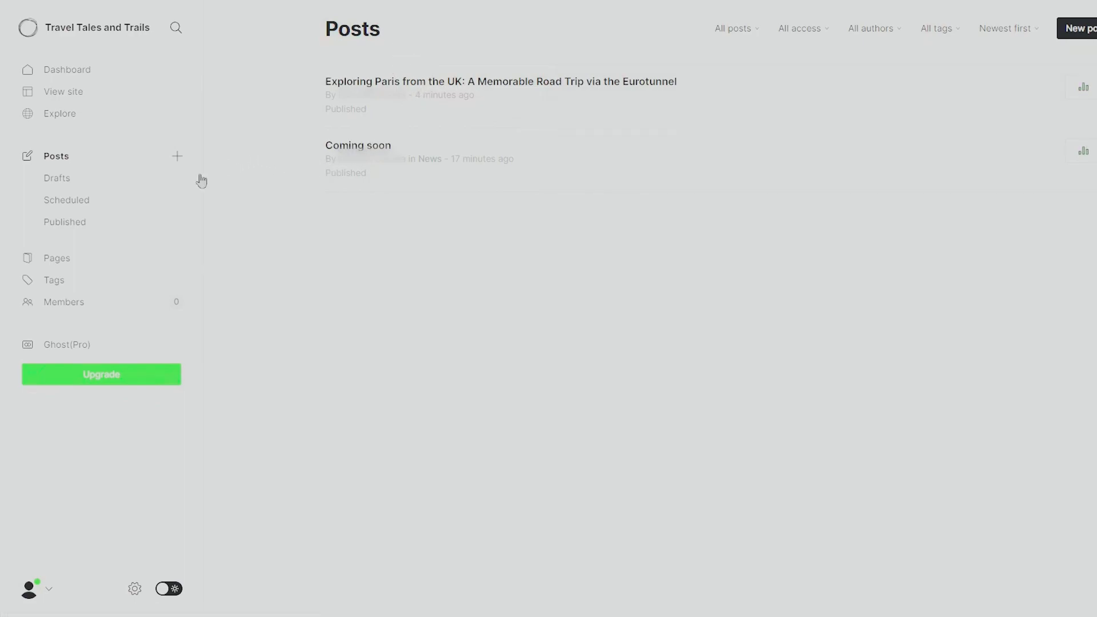
left_click(64, 180)
left_click(67, 201)
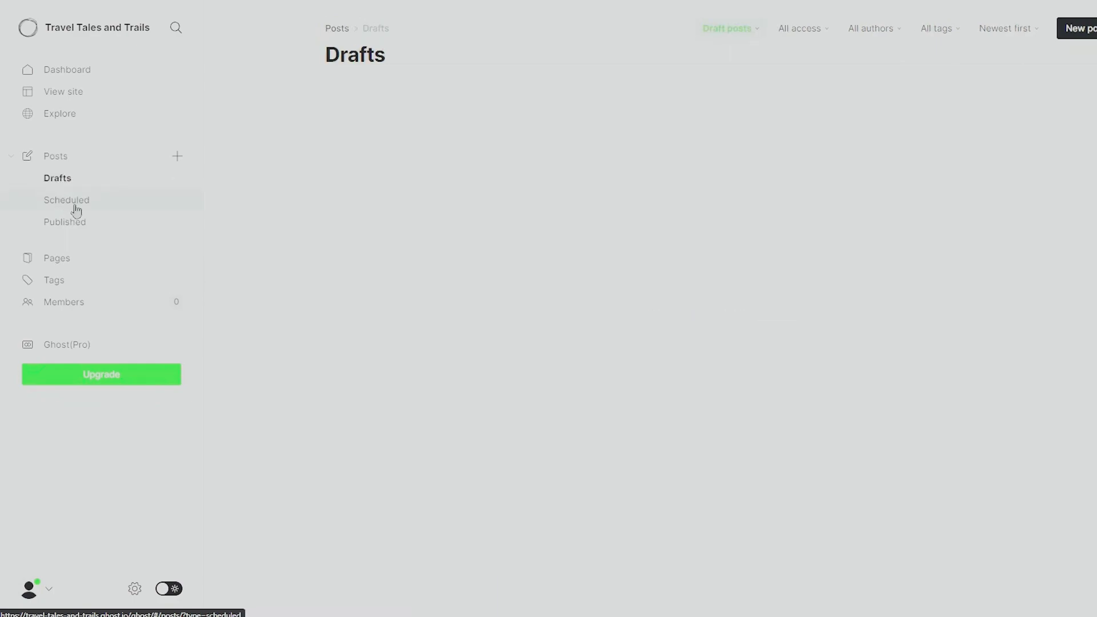
left_click(79, 227)
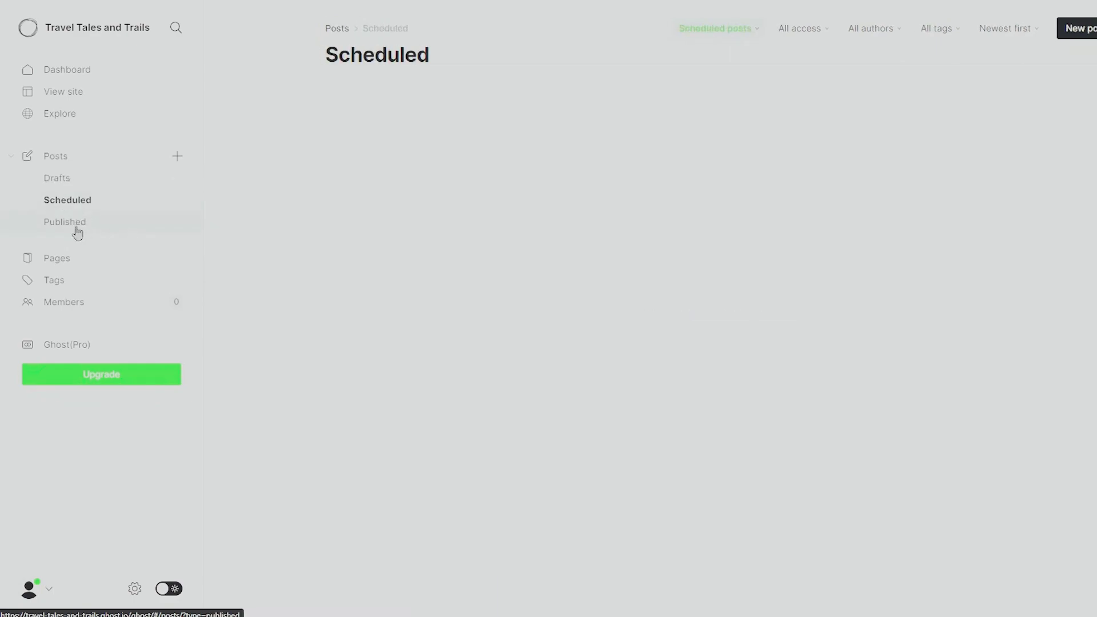
- Tour the Dashboard, Explore, Pages, Members and Ghost(Pro) screens, ending on the site preview
left_click(97, 71)
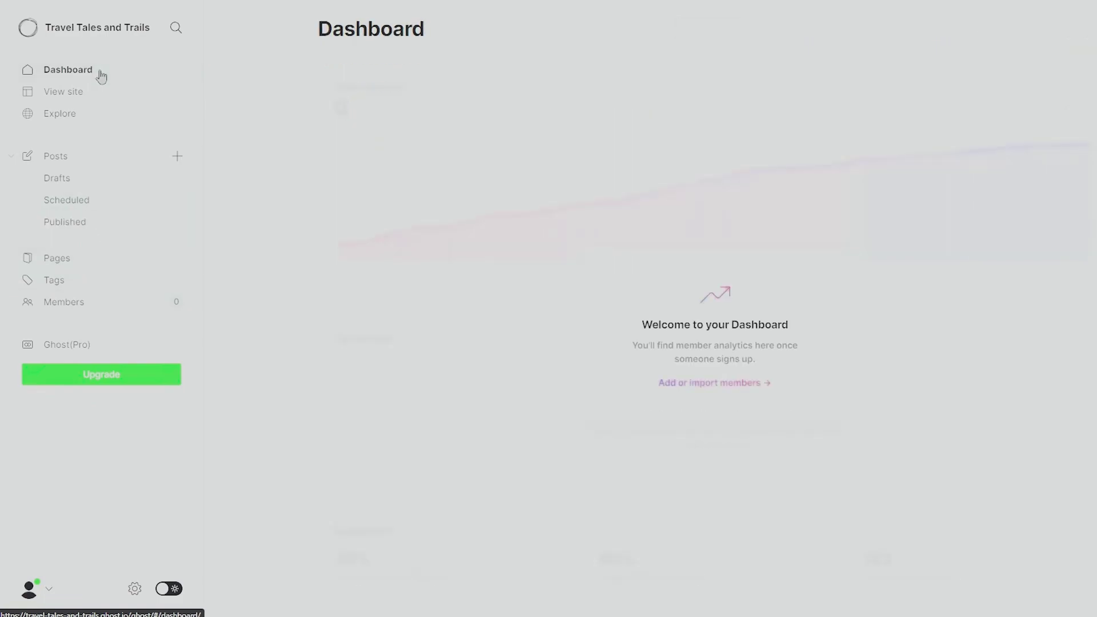
left_click(79, 93)
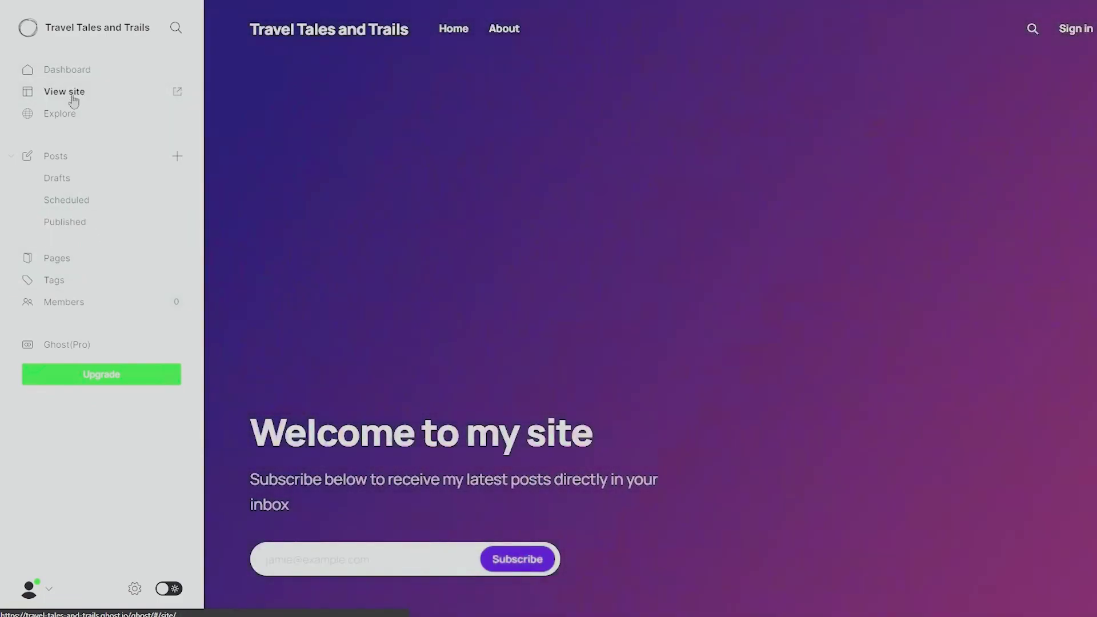
left_click(61, 116)
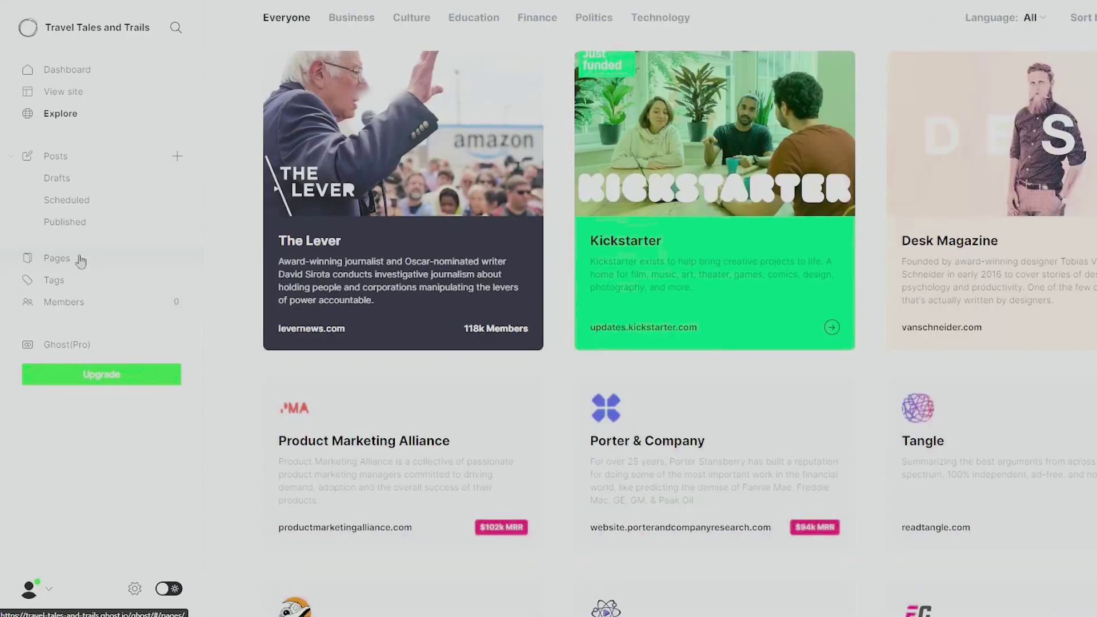
left_click(80, 259)
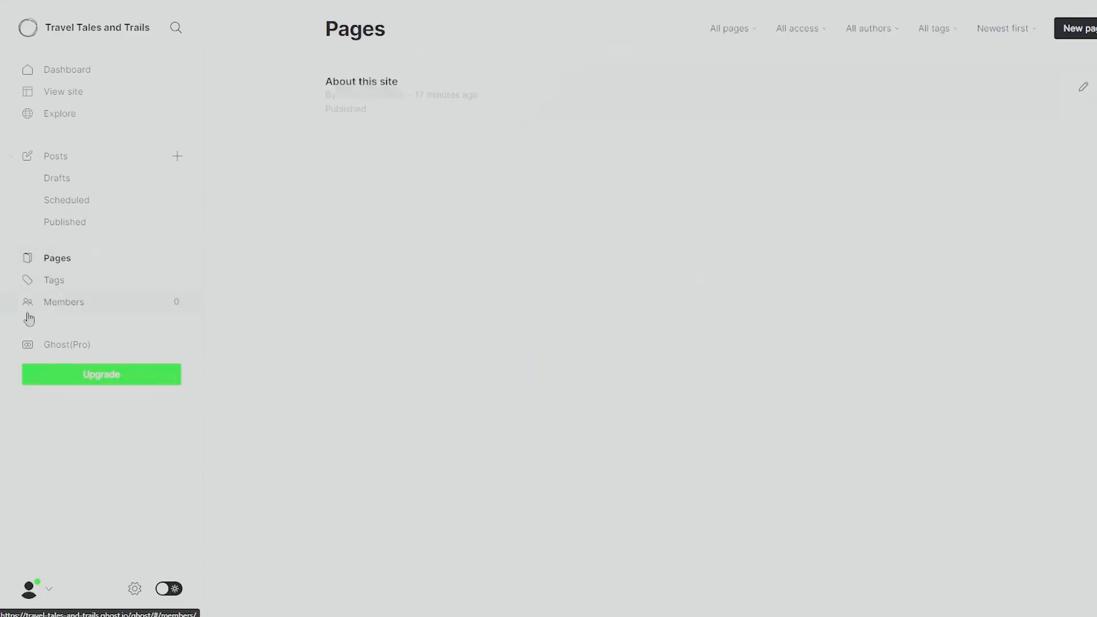
left_click(87, 304)
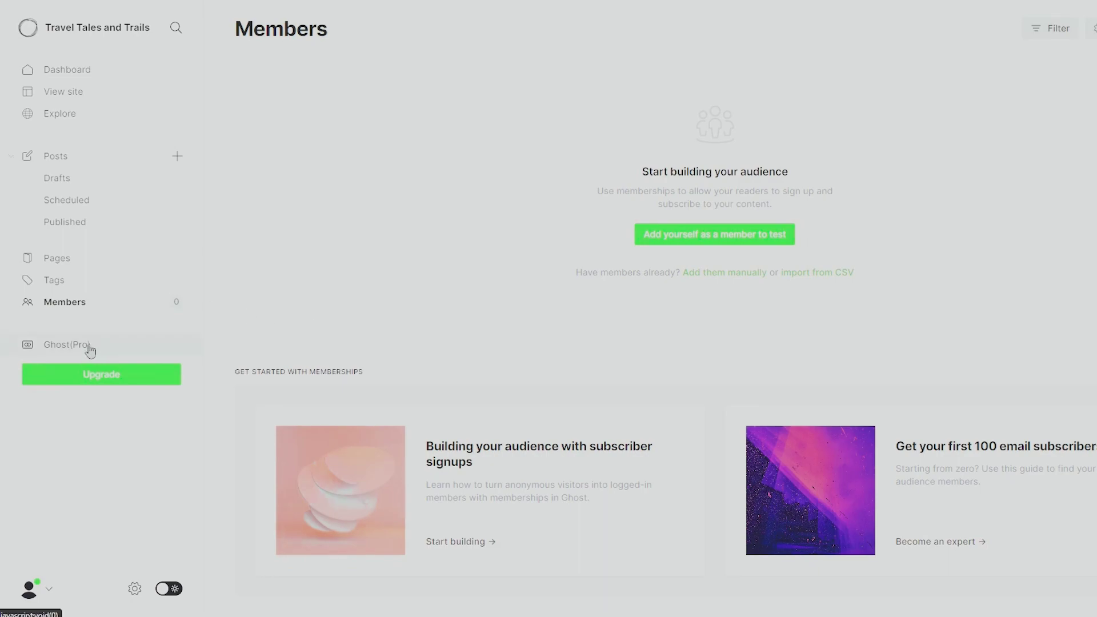
left_click(89, 347)
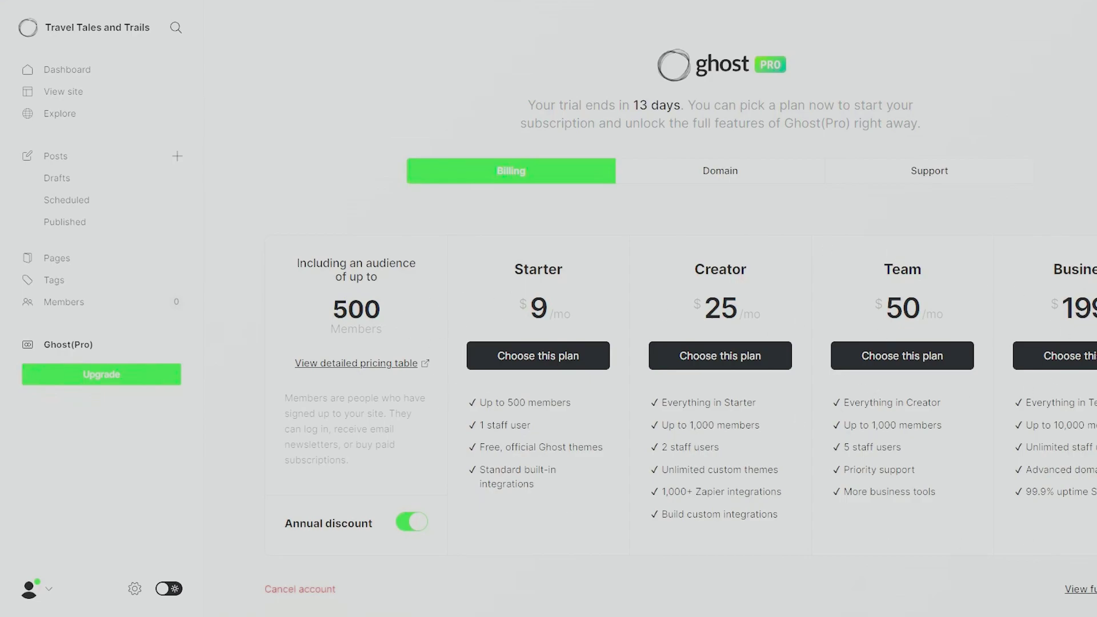
left_click(63, 92)
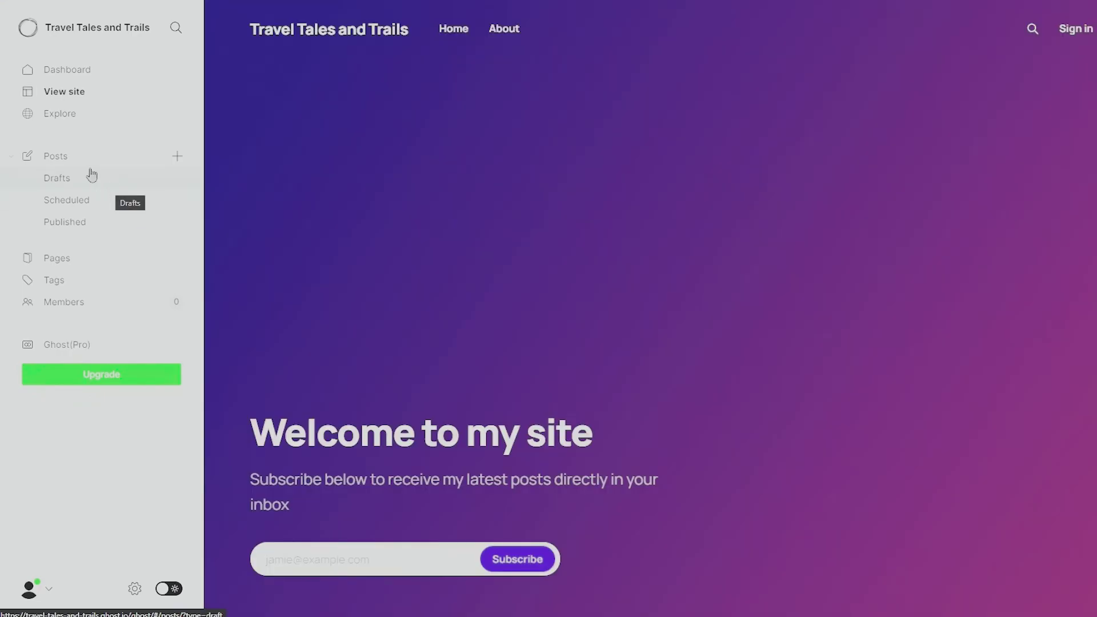